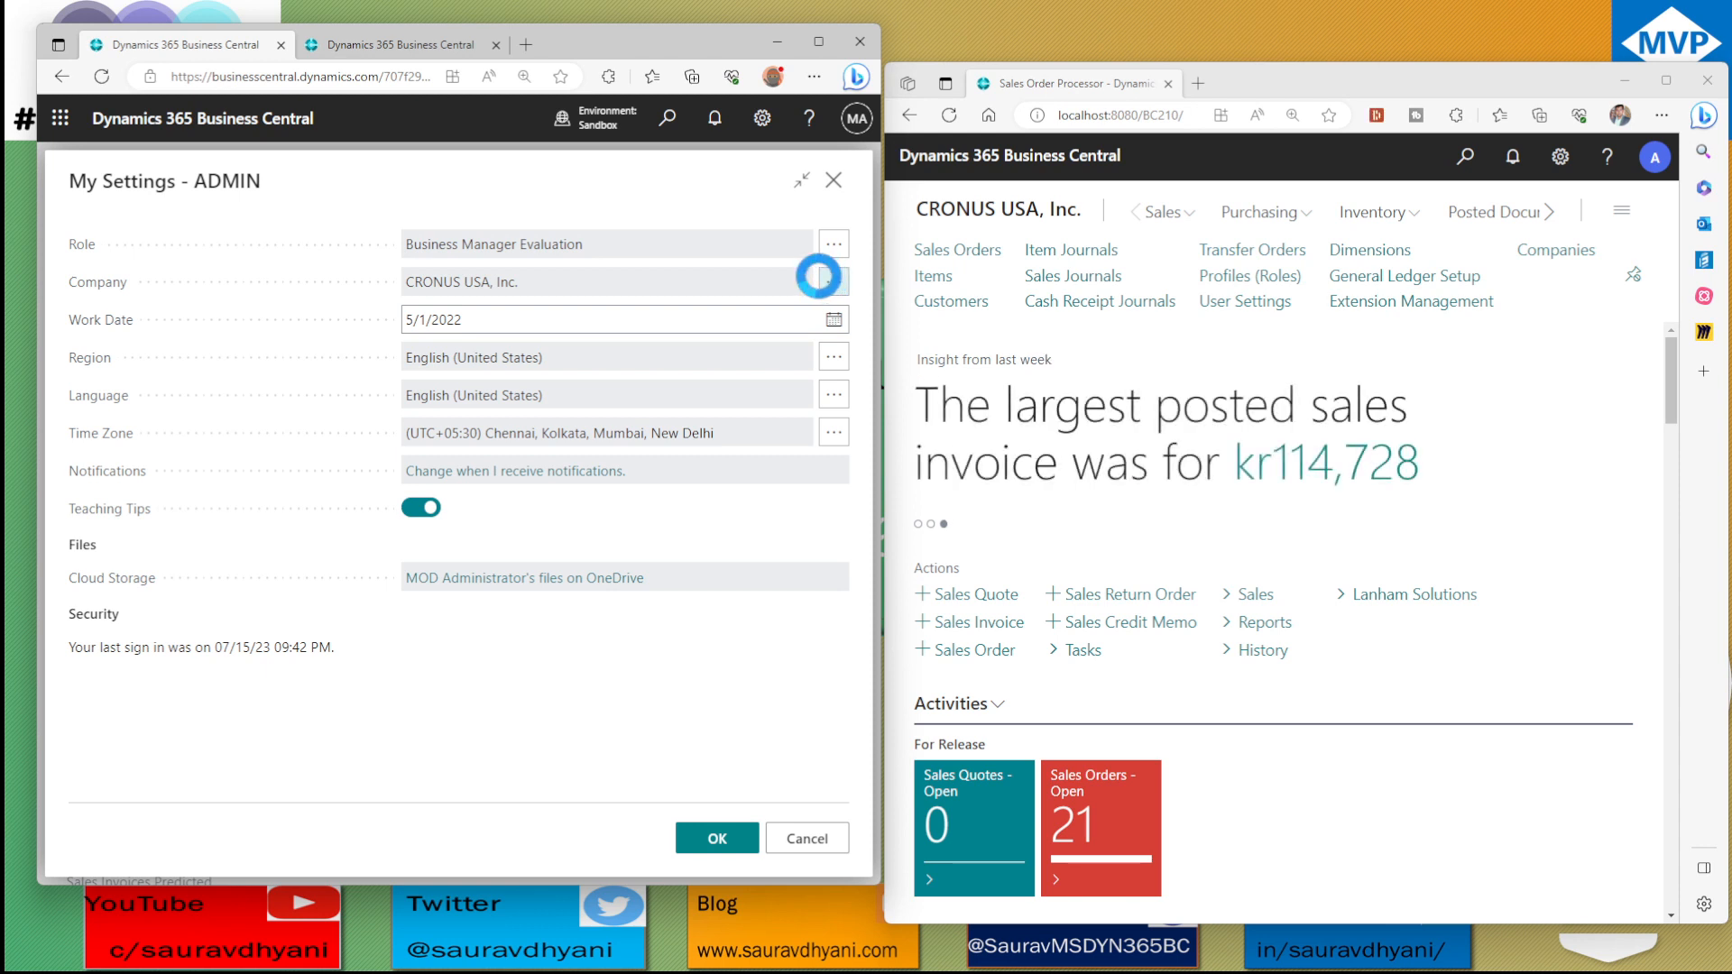
# Review the allowed companies in My Settings and the companies available across the online environments
pyautogui.click(822, 278)
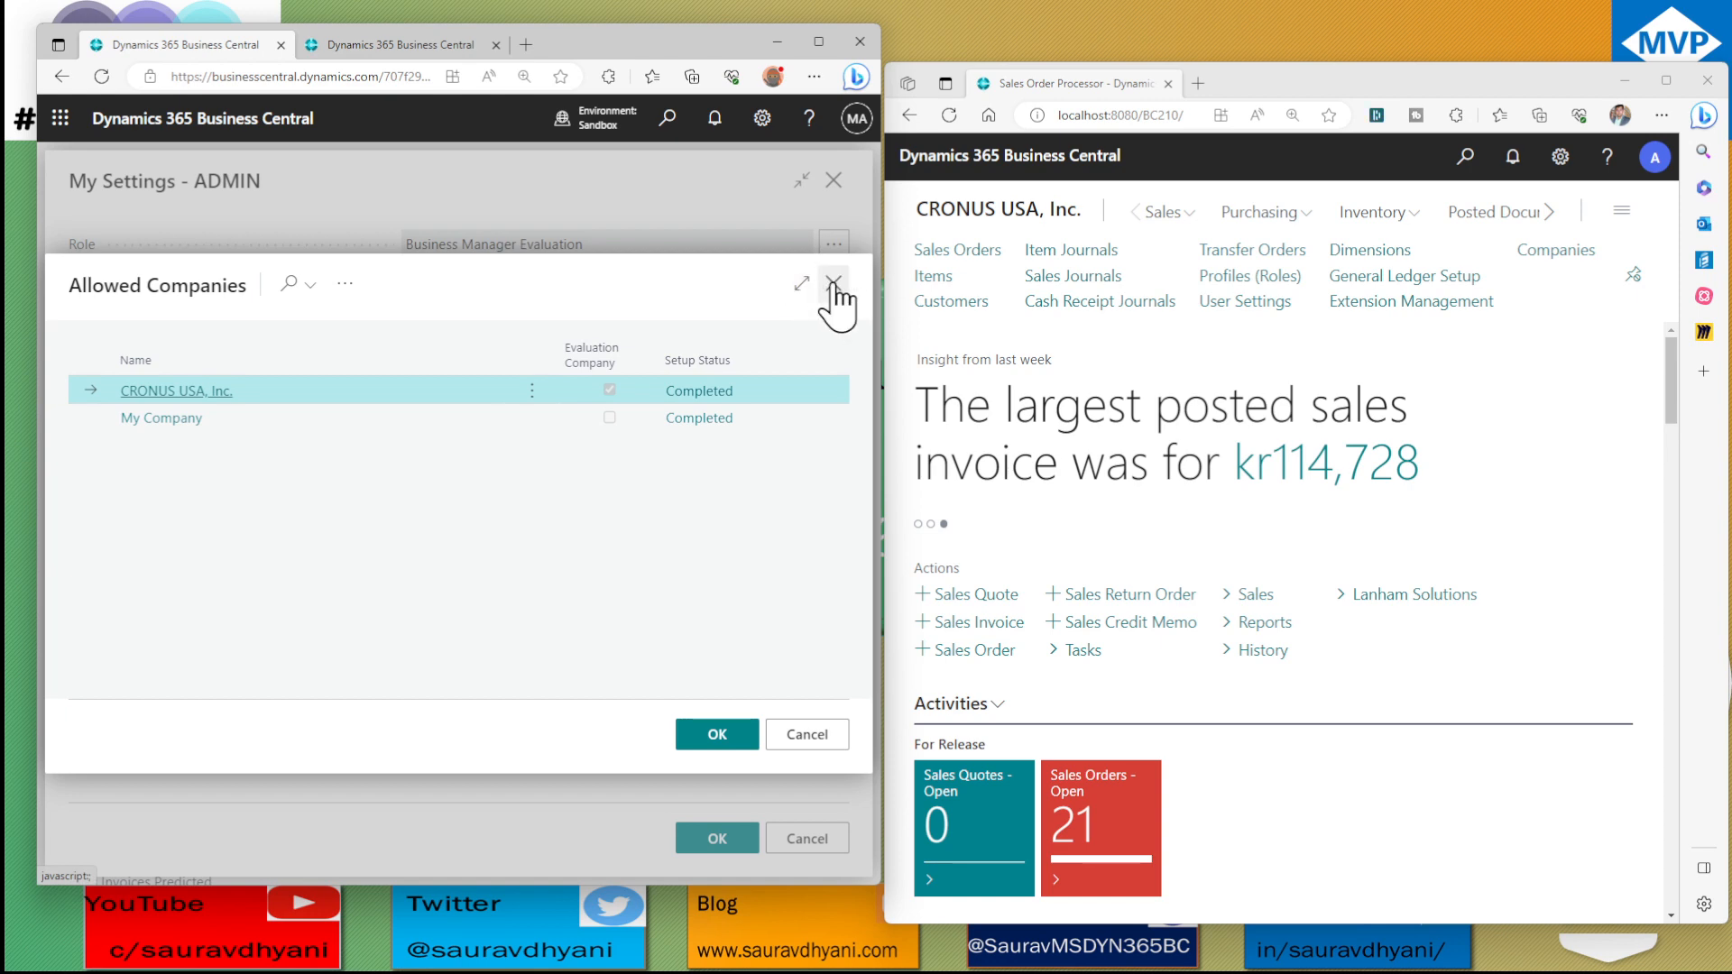
pyautogui.click(832, 285)
pyautogui.click(835, 180)
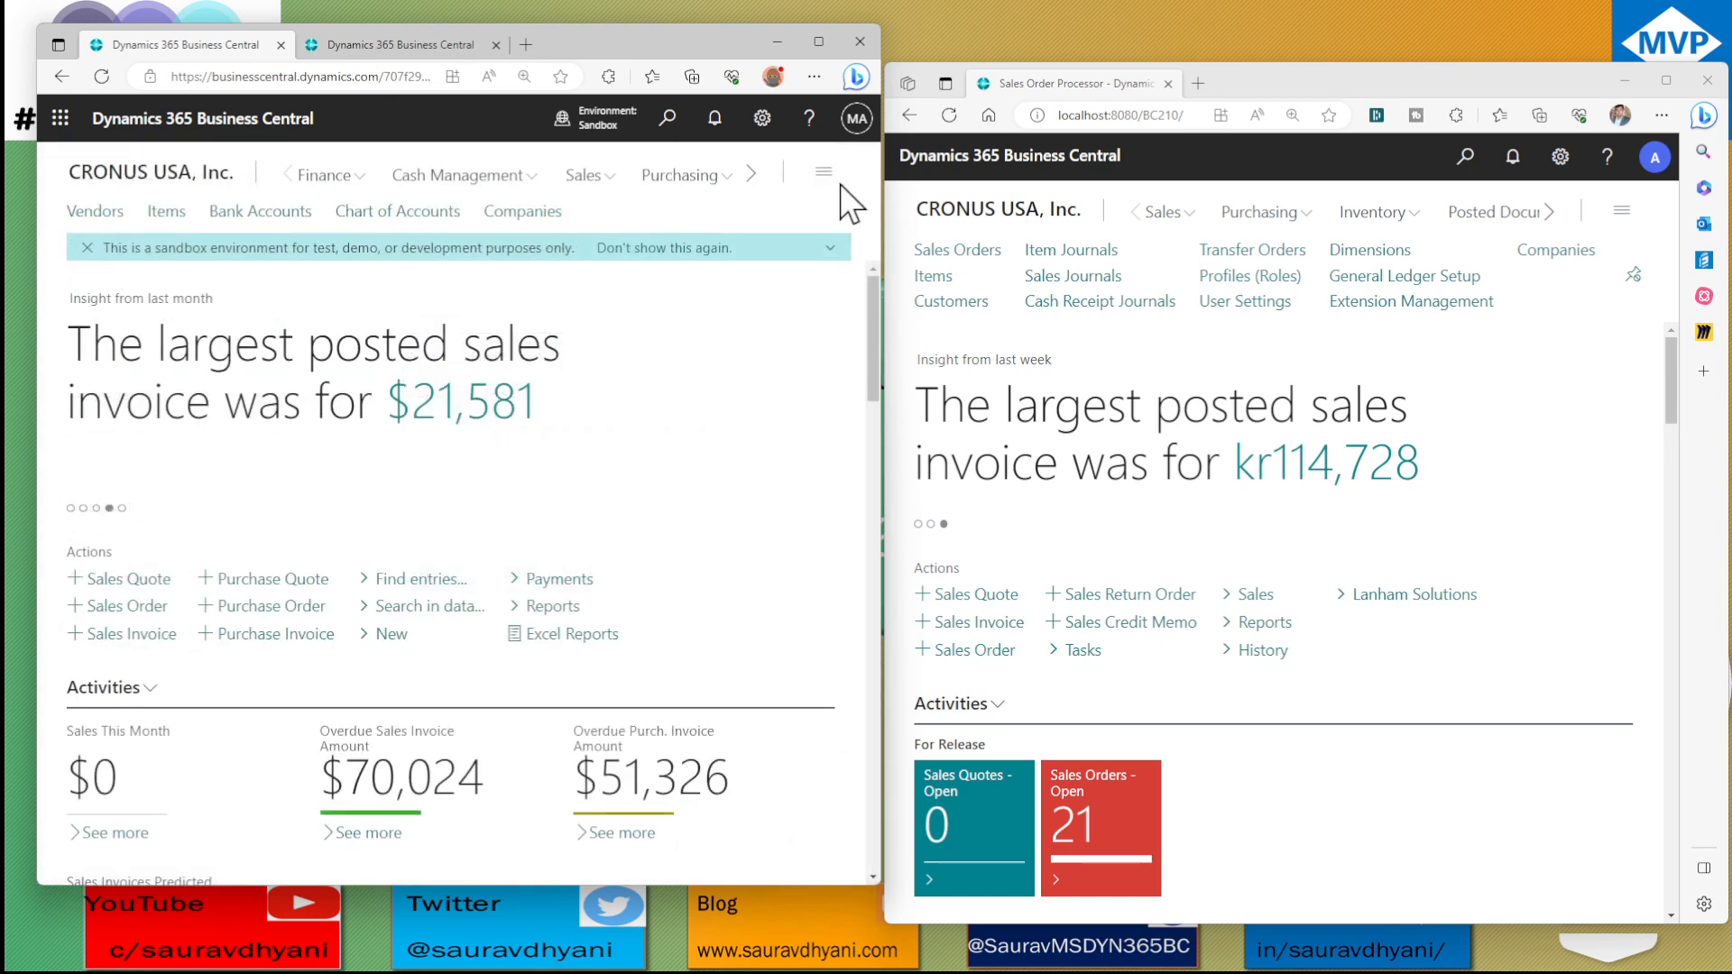
pyautogui.click(613, 122)
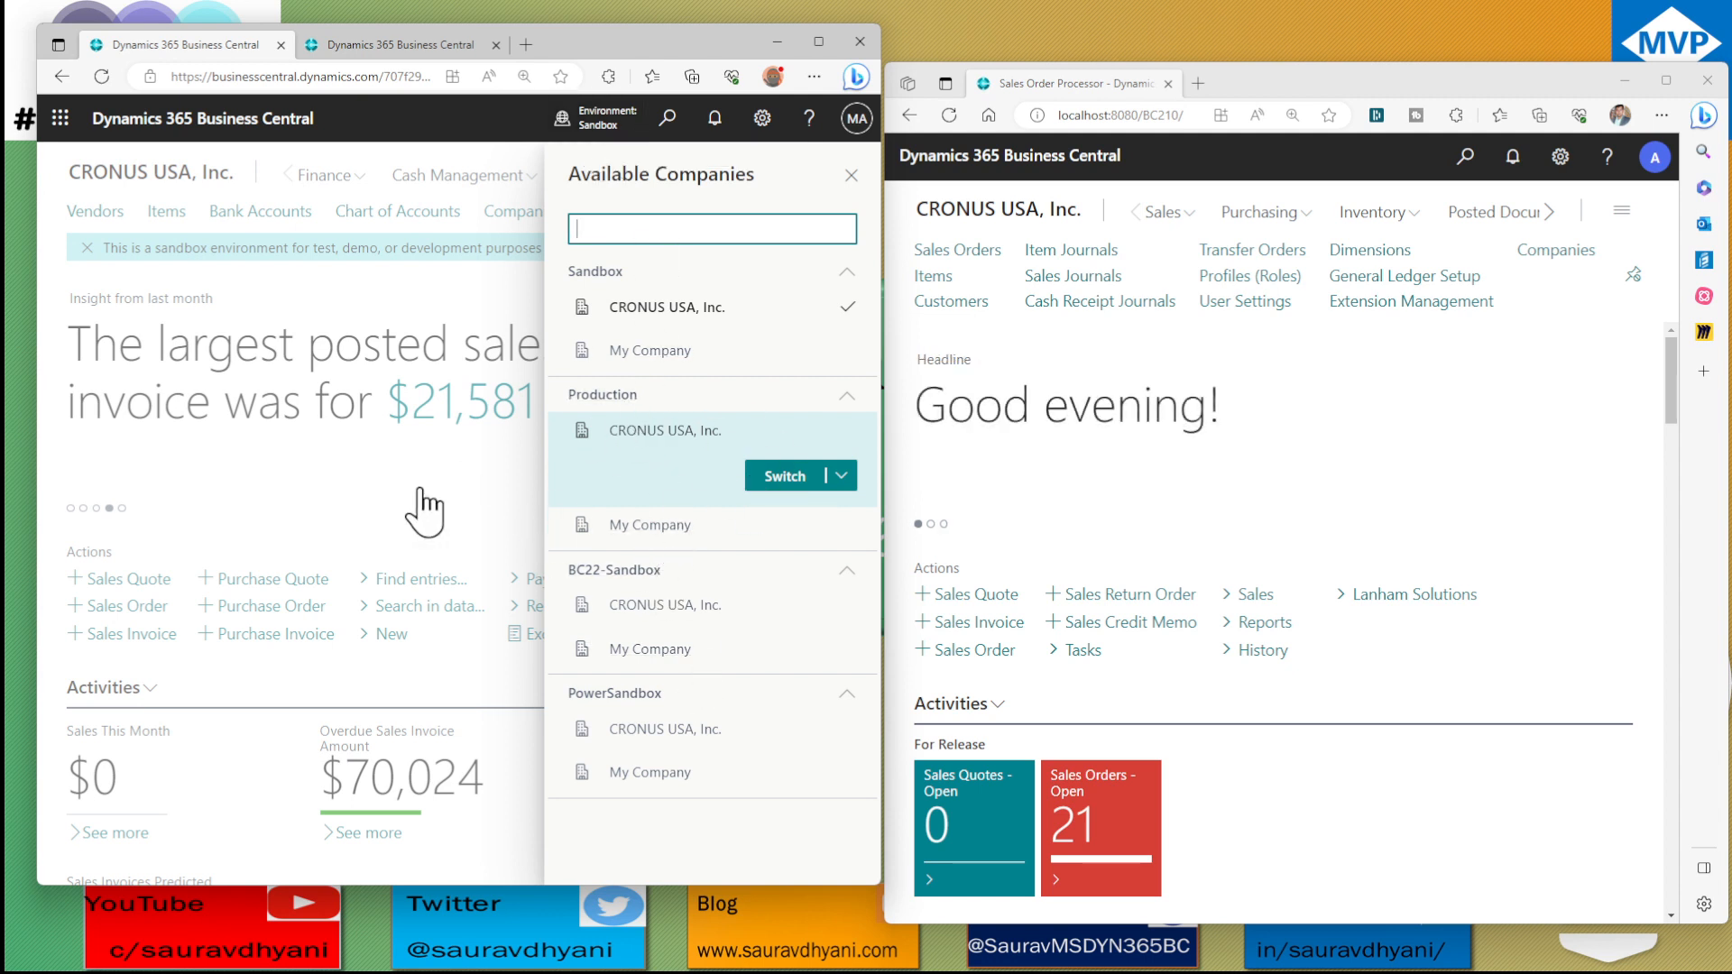
pyautogui.click(68, 176)
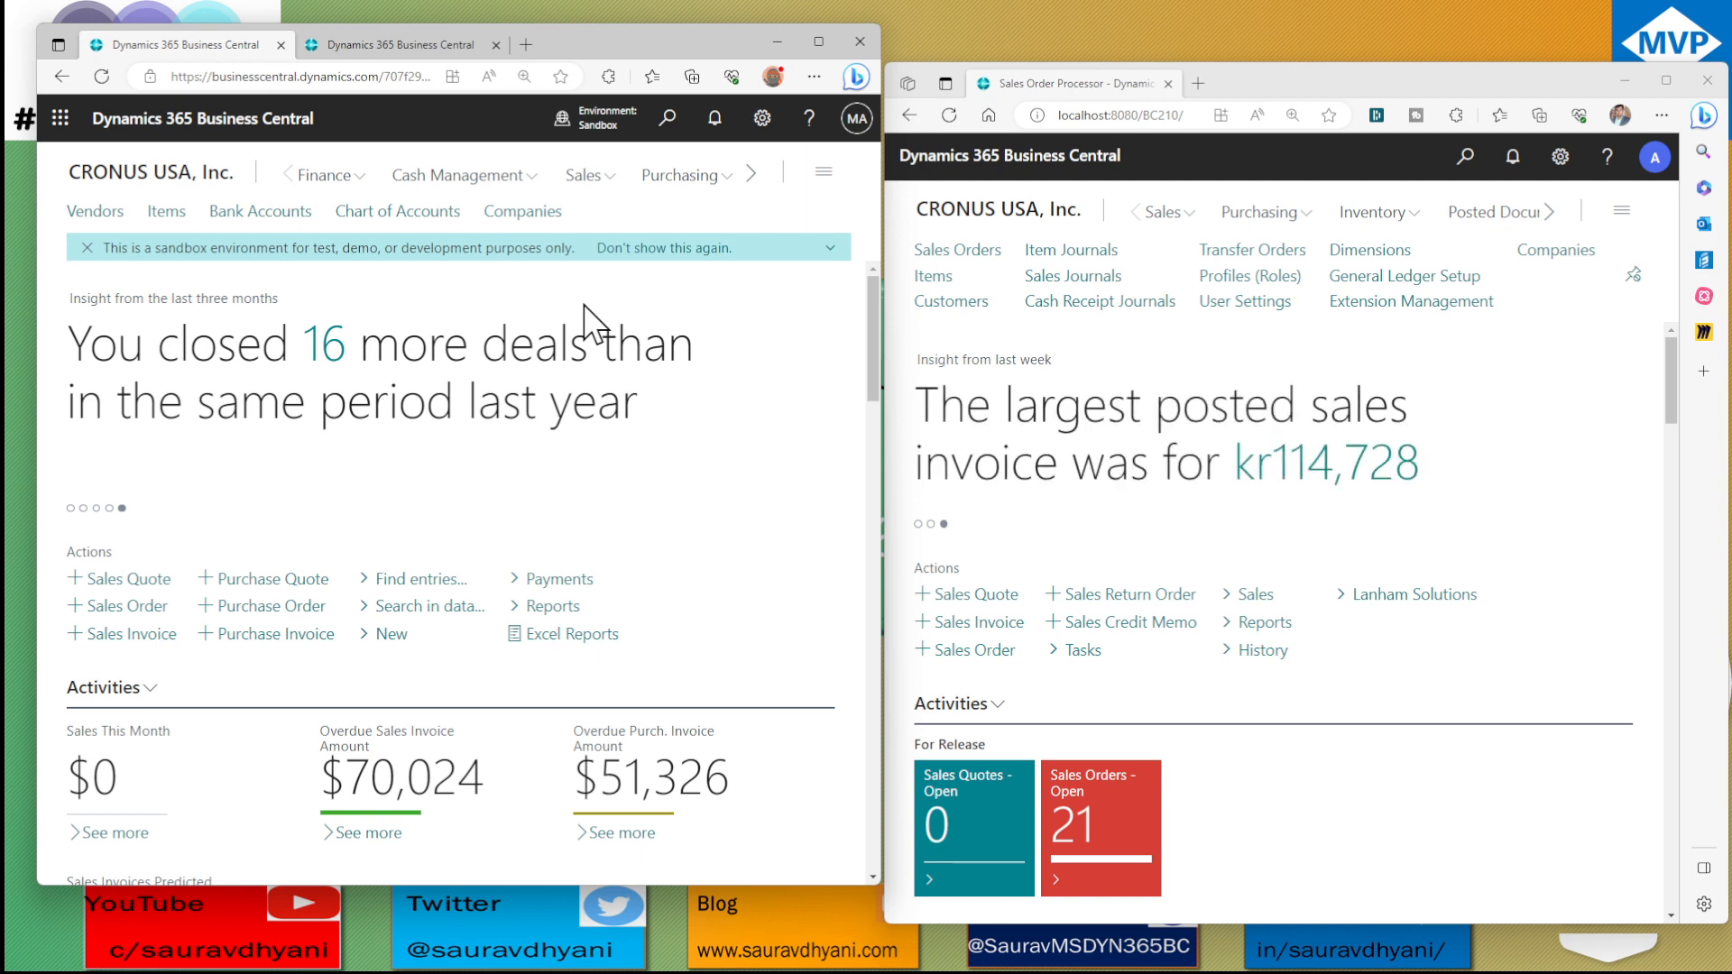
# Open the Companies list in both the online sandbox and the local installation, and align the two browser windows
pyautogui.click(539, 214)
pyautogui.click(1550, 251)
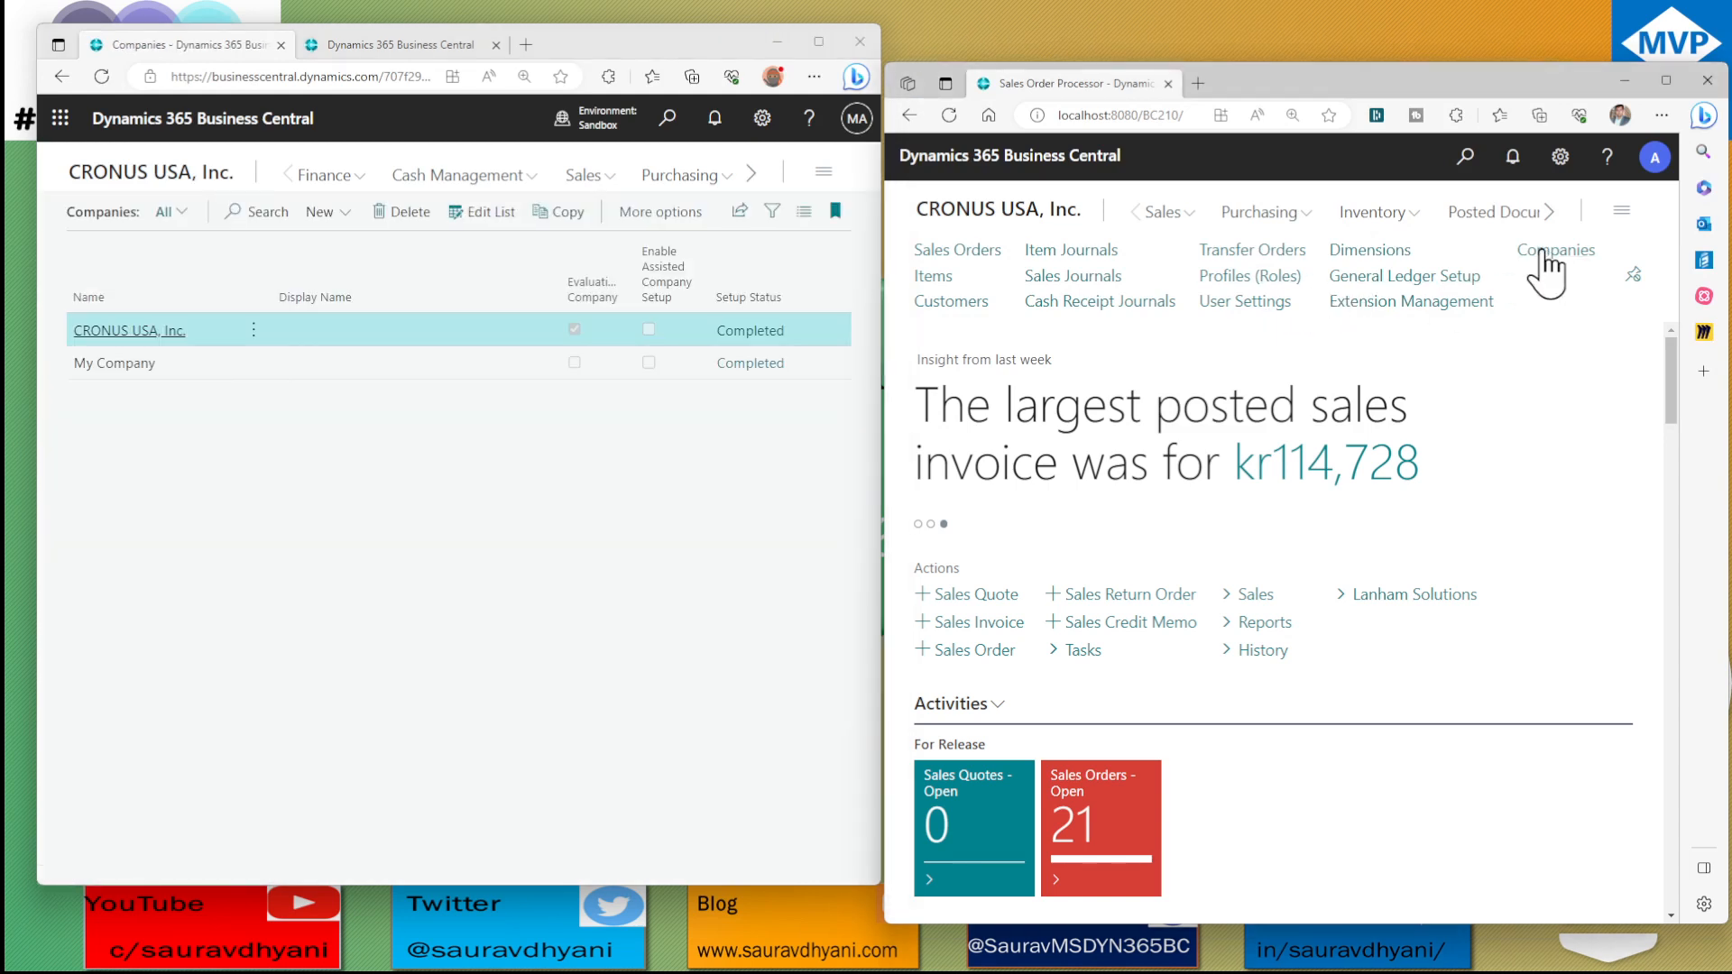
pyautogui.moveTo(1393, 83); pyautogui.dragTo(1391, 47)
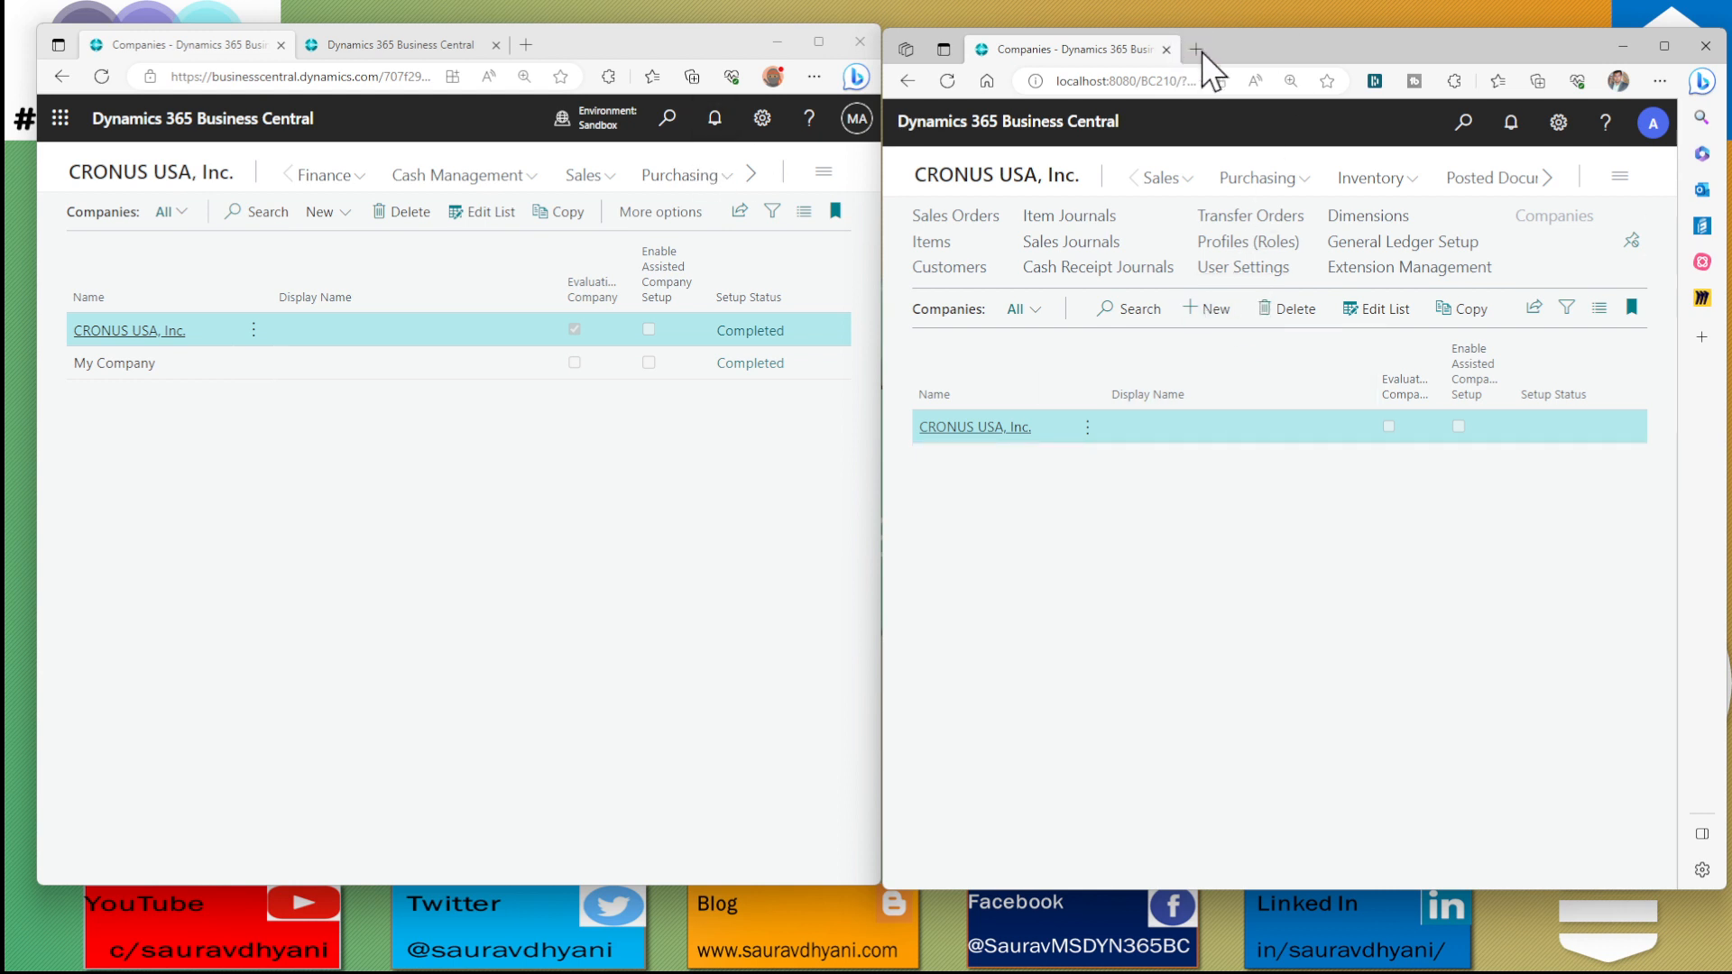
# Add a new company named T1 directly in the local installation's Companies list
pyautogui.click(1192, 311)
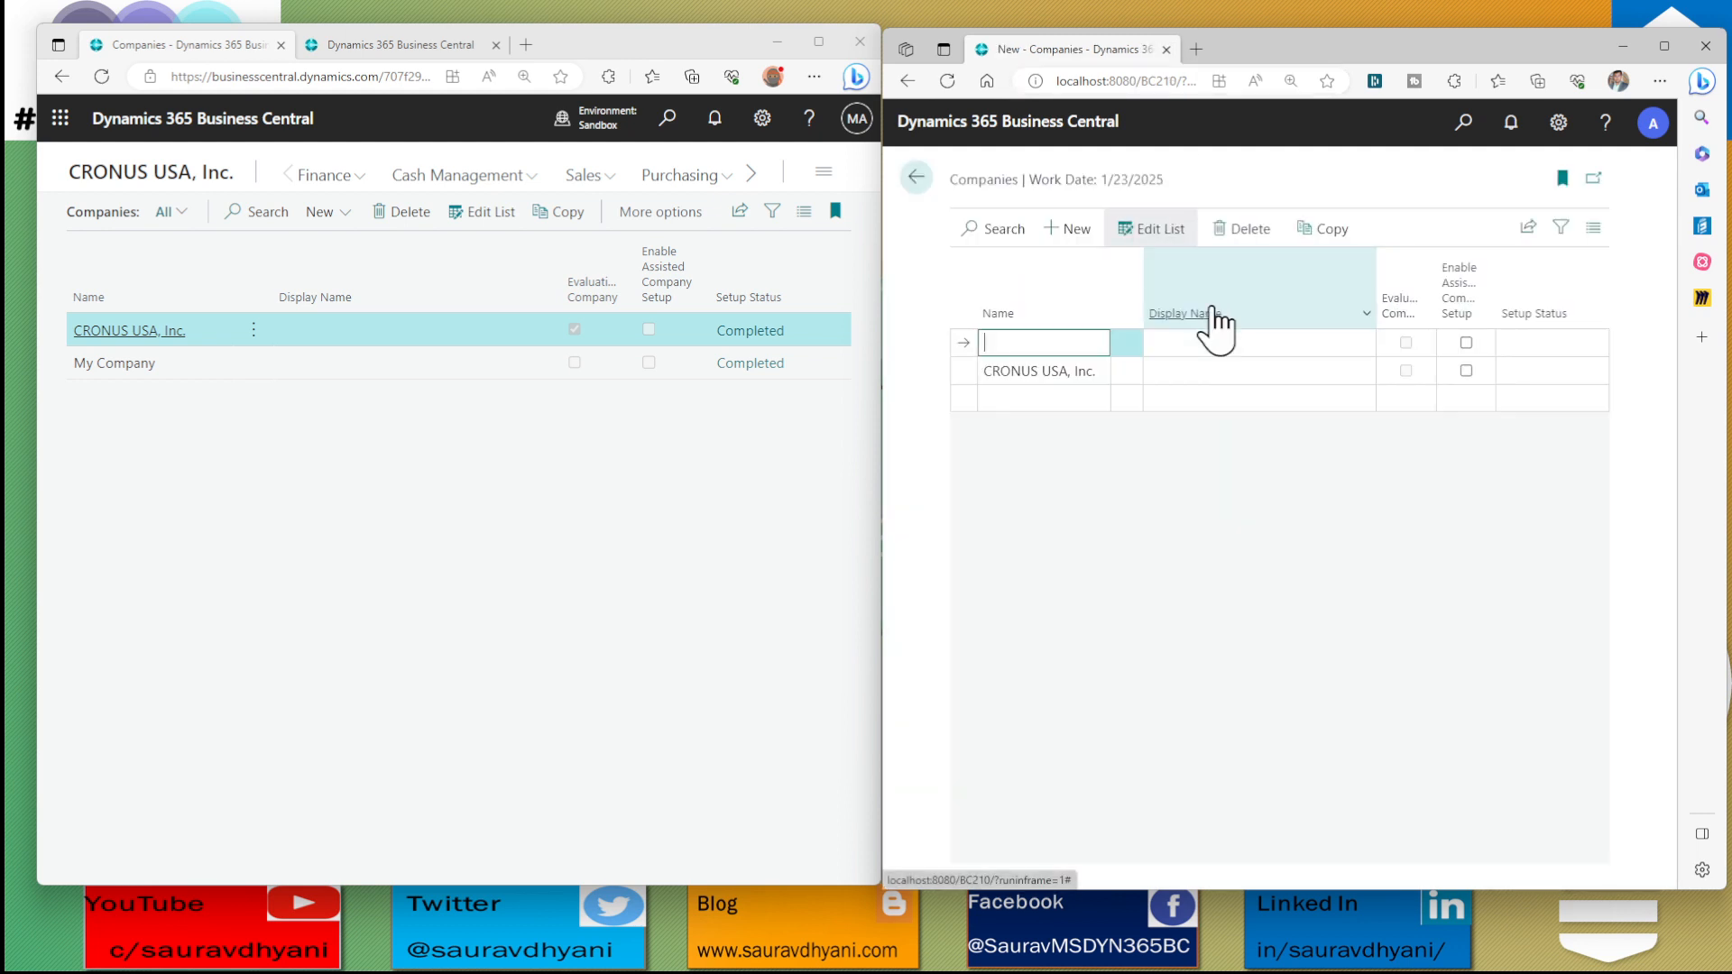
pyautogui.write('T1')
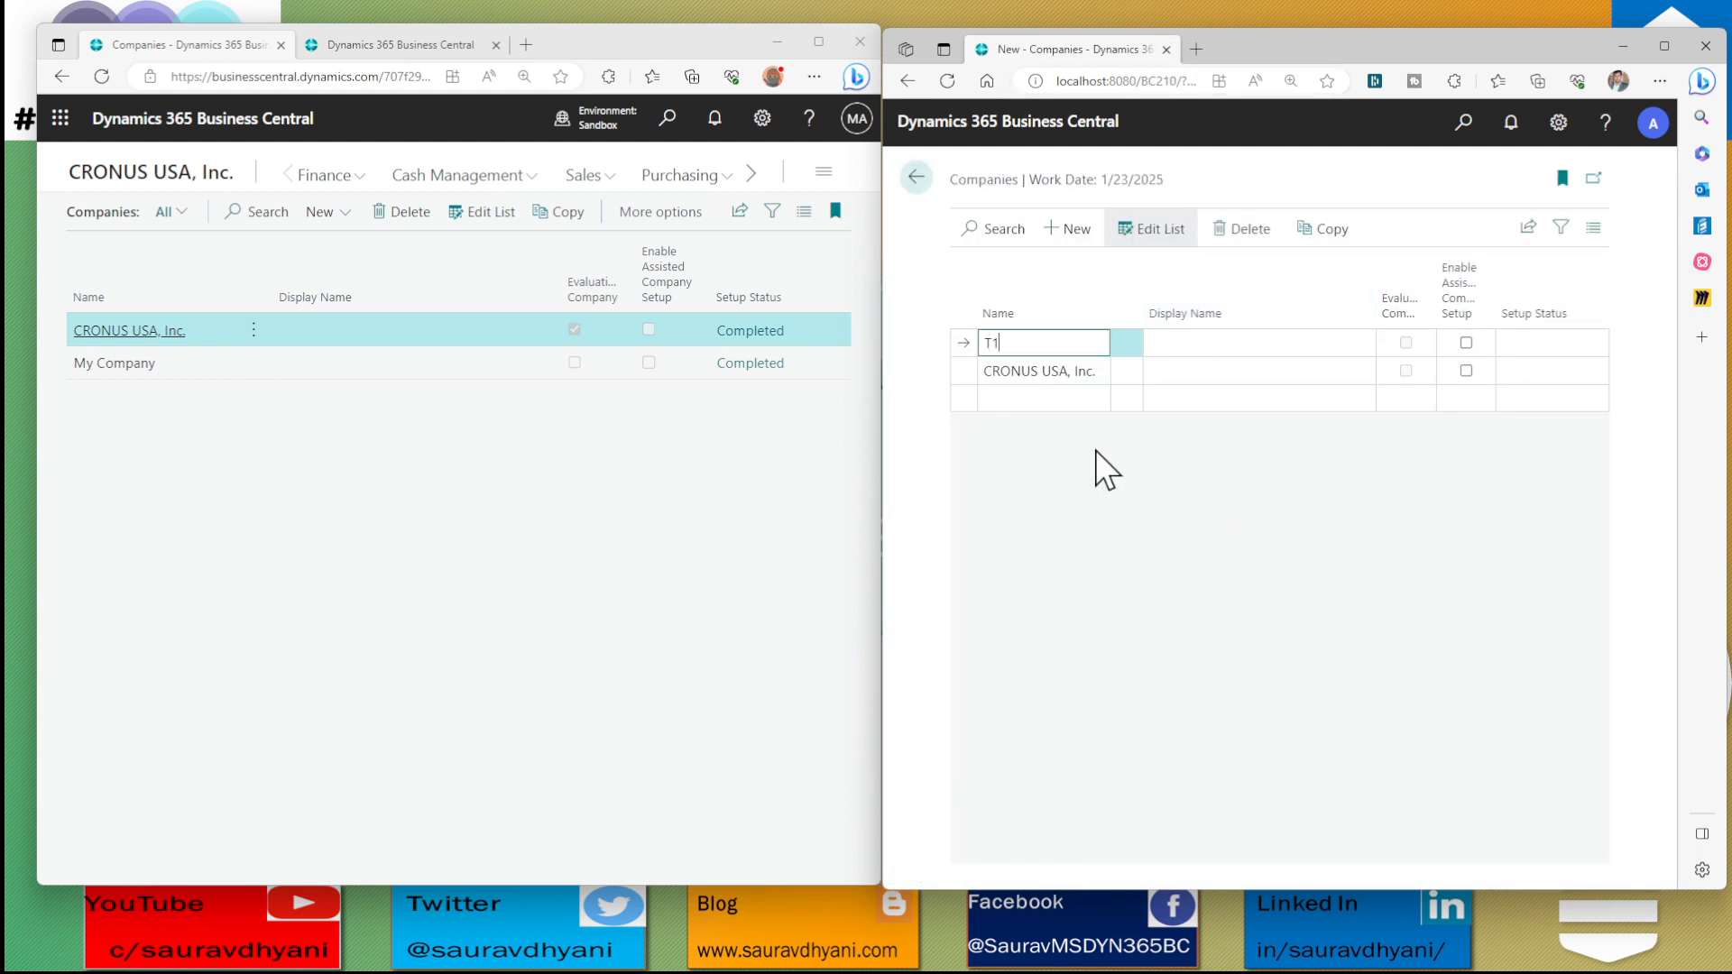
pyautogui.press('Tab')
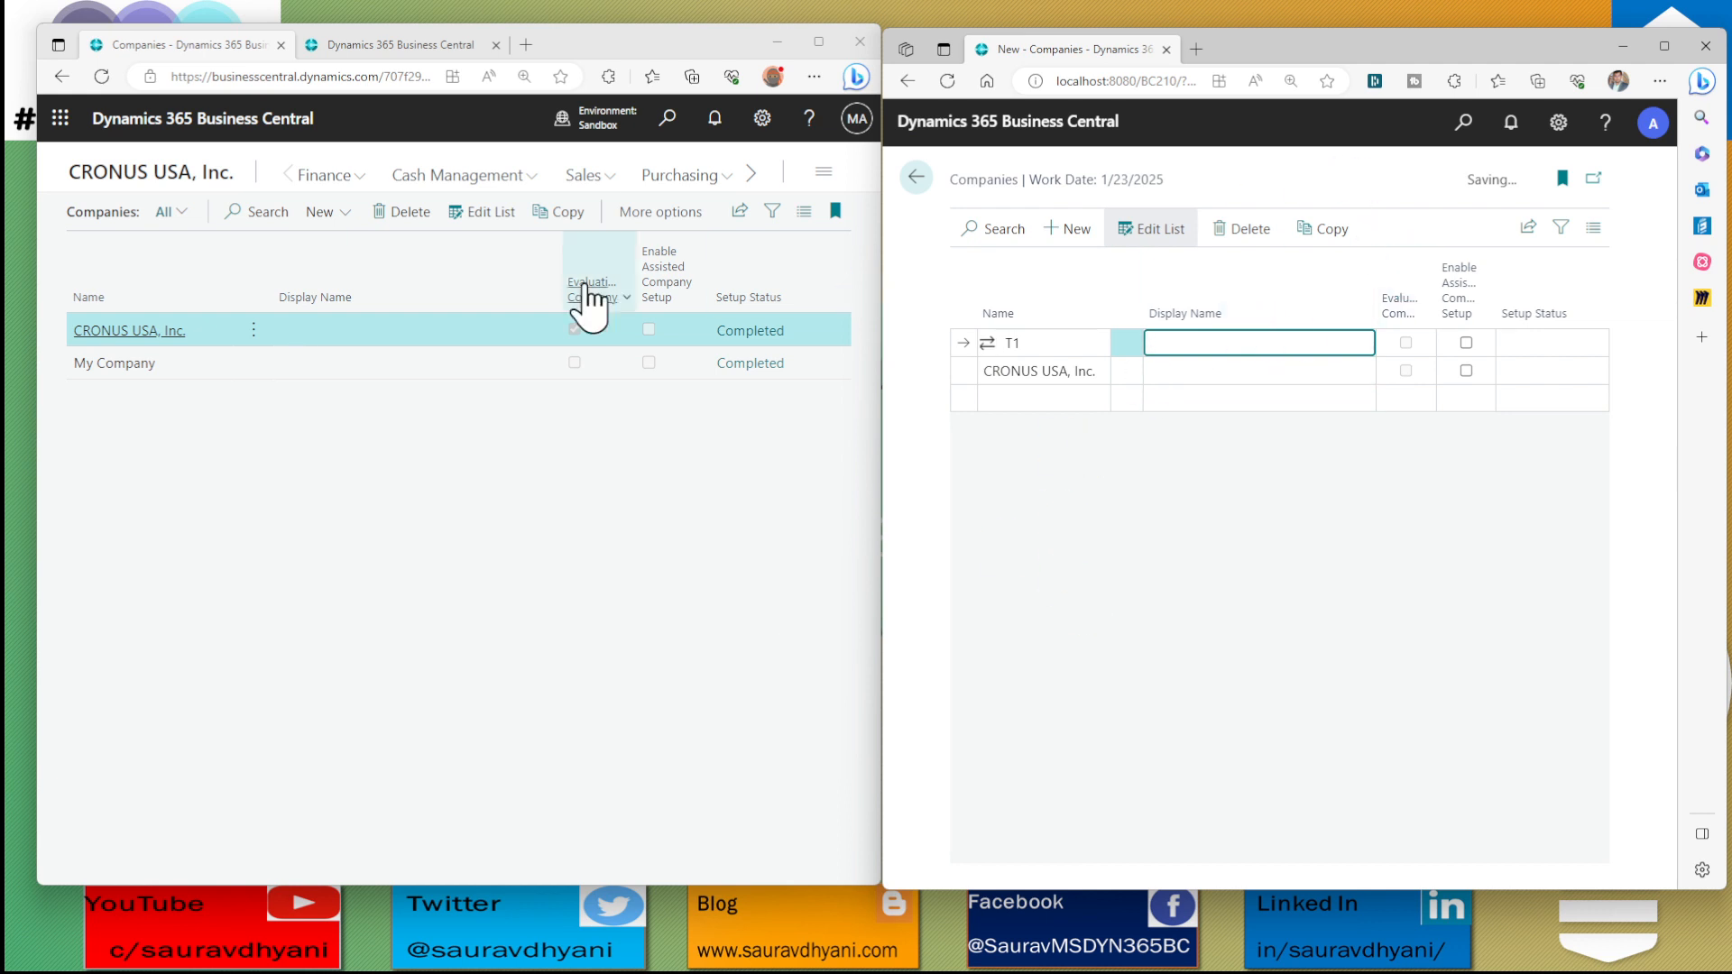
# Try to add a company named T1 directly in the sandbox Companies list, and discard the unsaved row
pyautogui.click(319, 212)
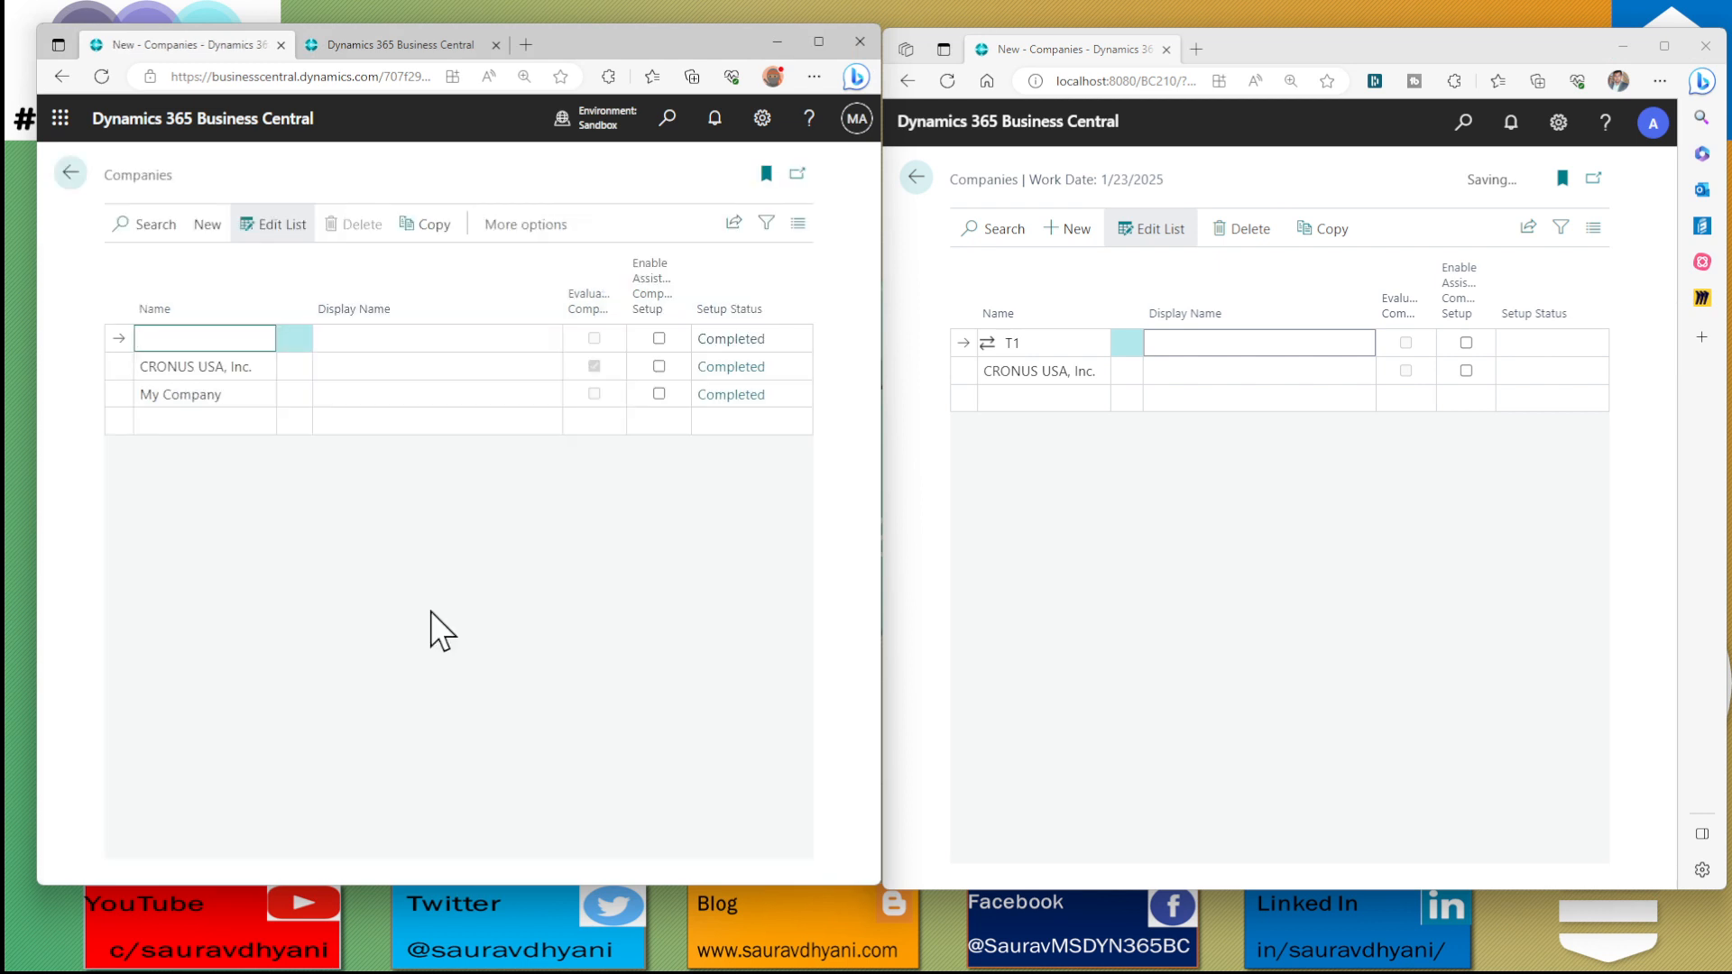
pyautogui.write('T1')
pyautogui.press('Tab')
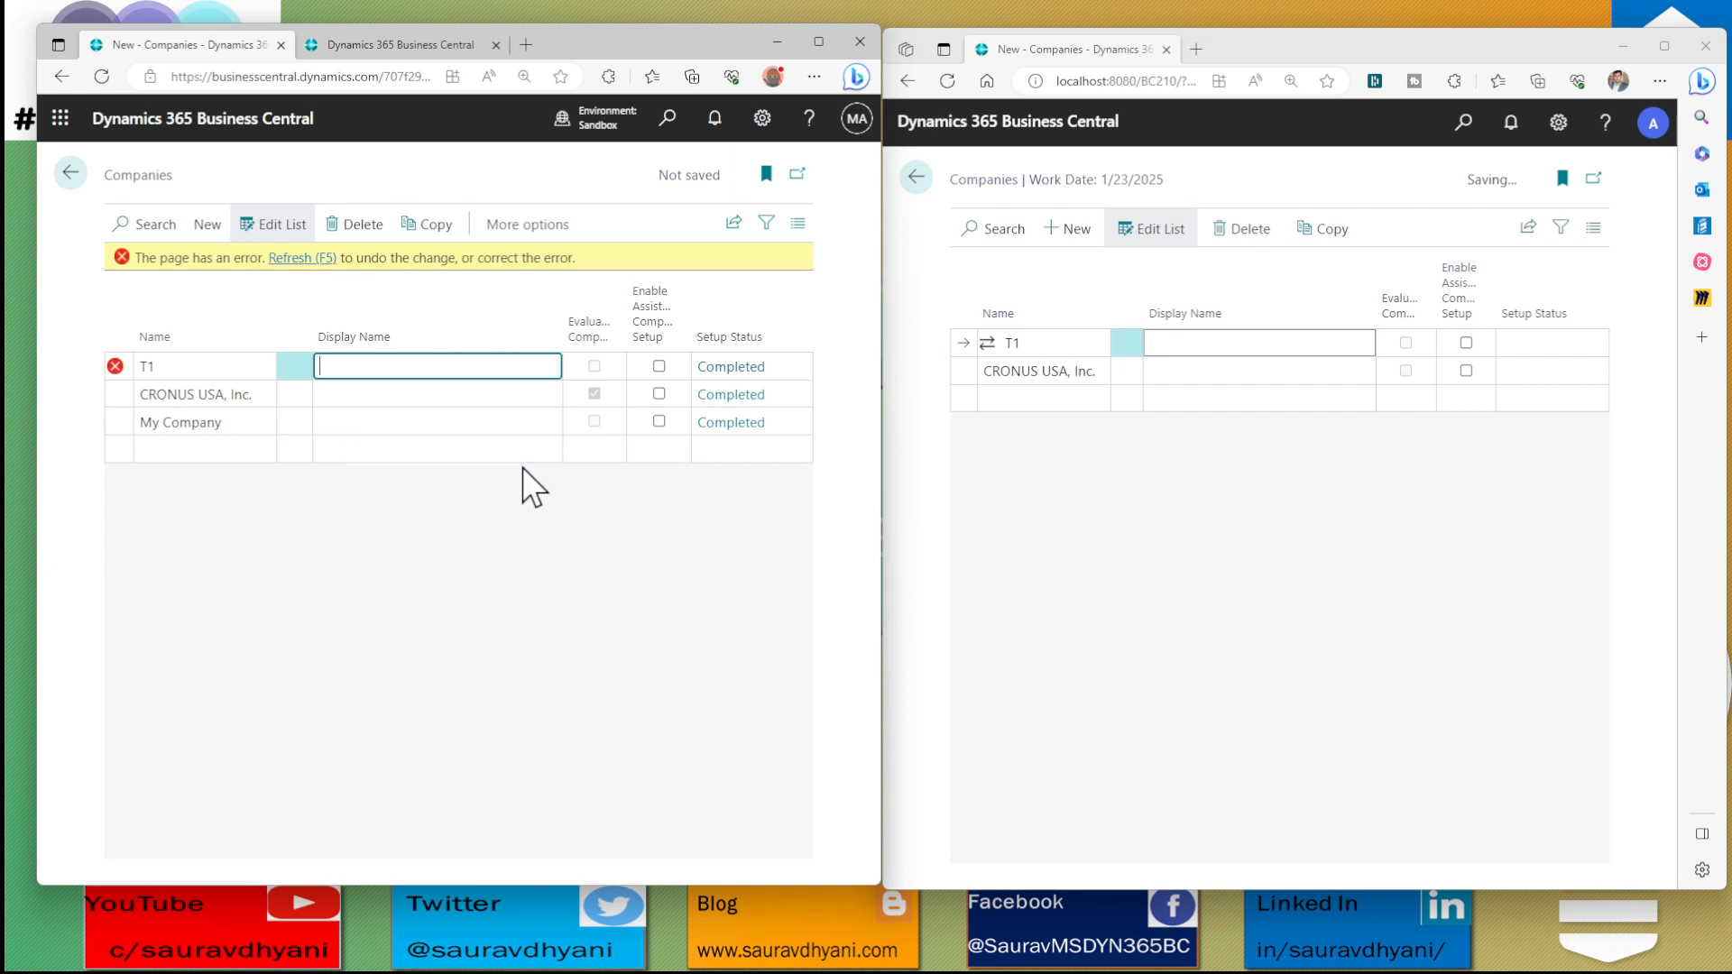
pyautogui.moveTo(114, 368)
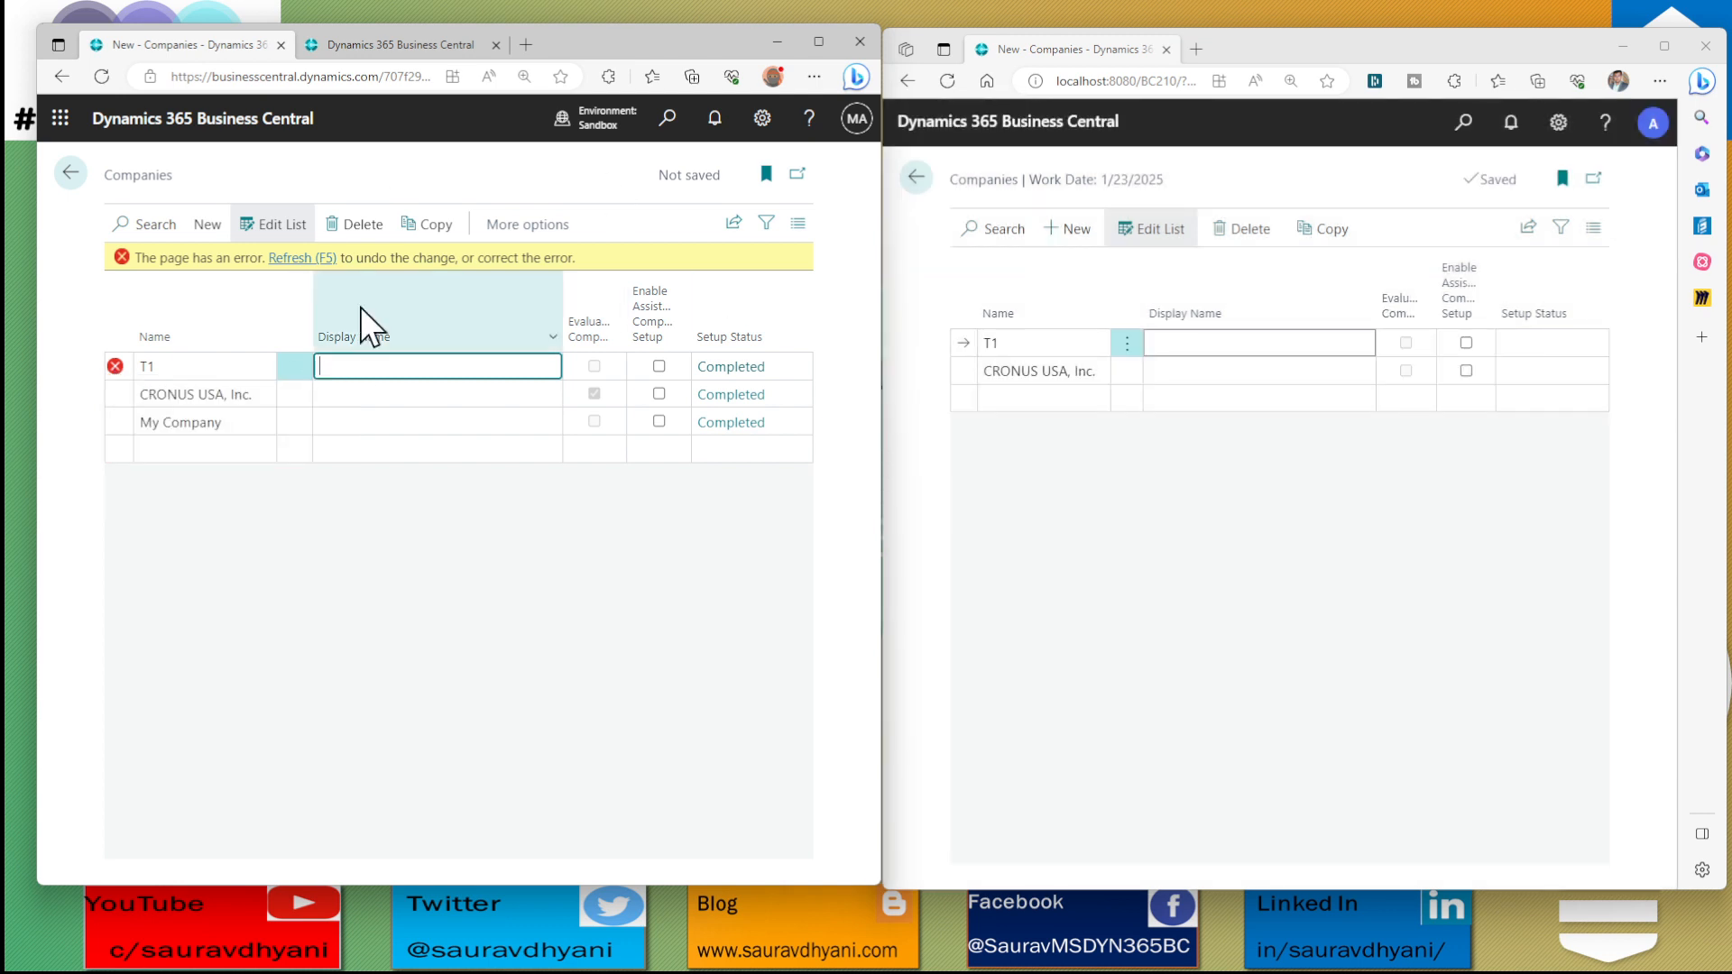
pyautogui.click(303, 258)
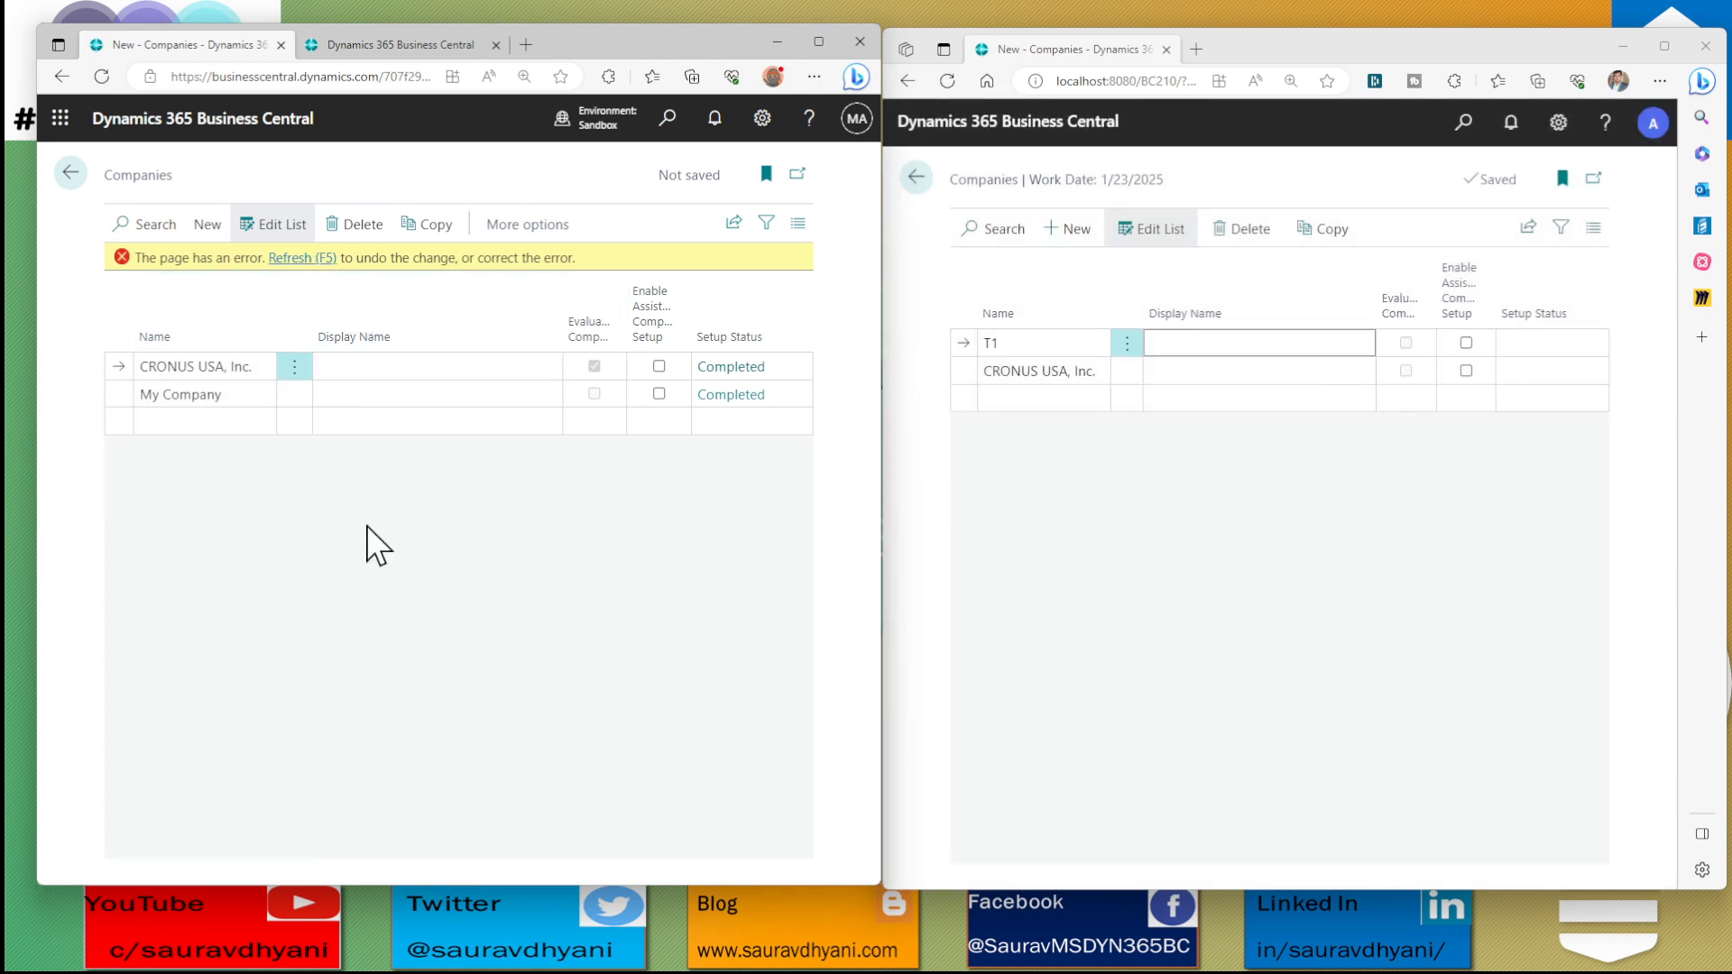
pyautogui.click(1024, 344)
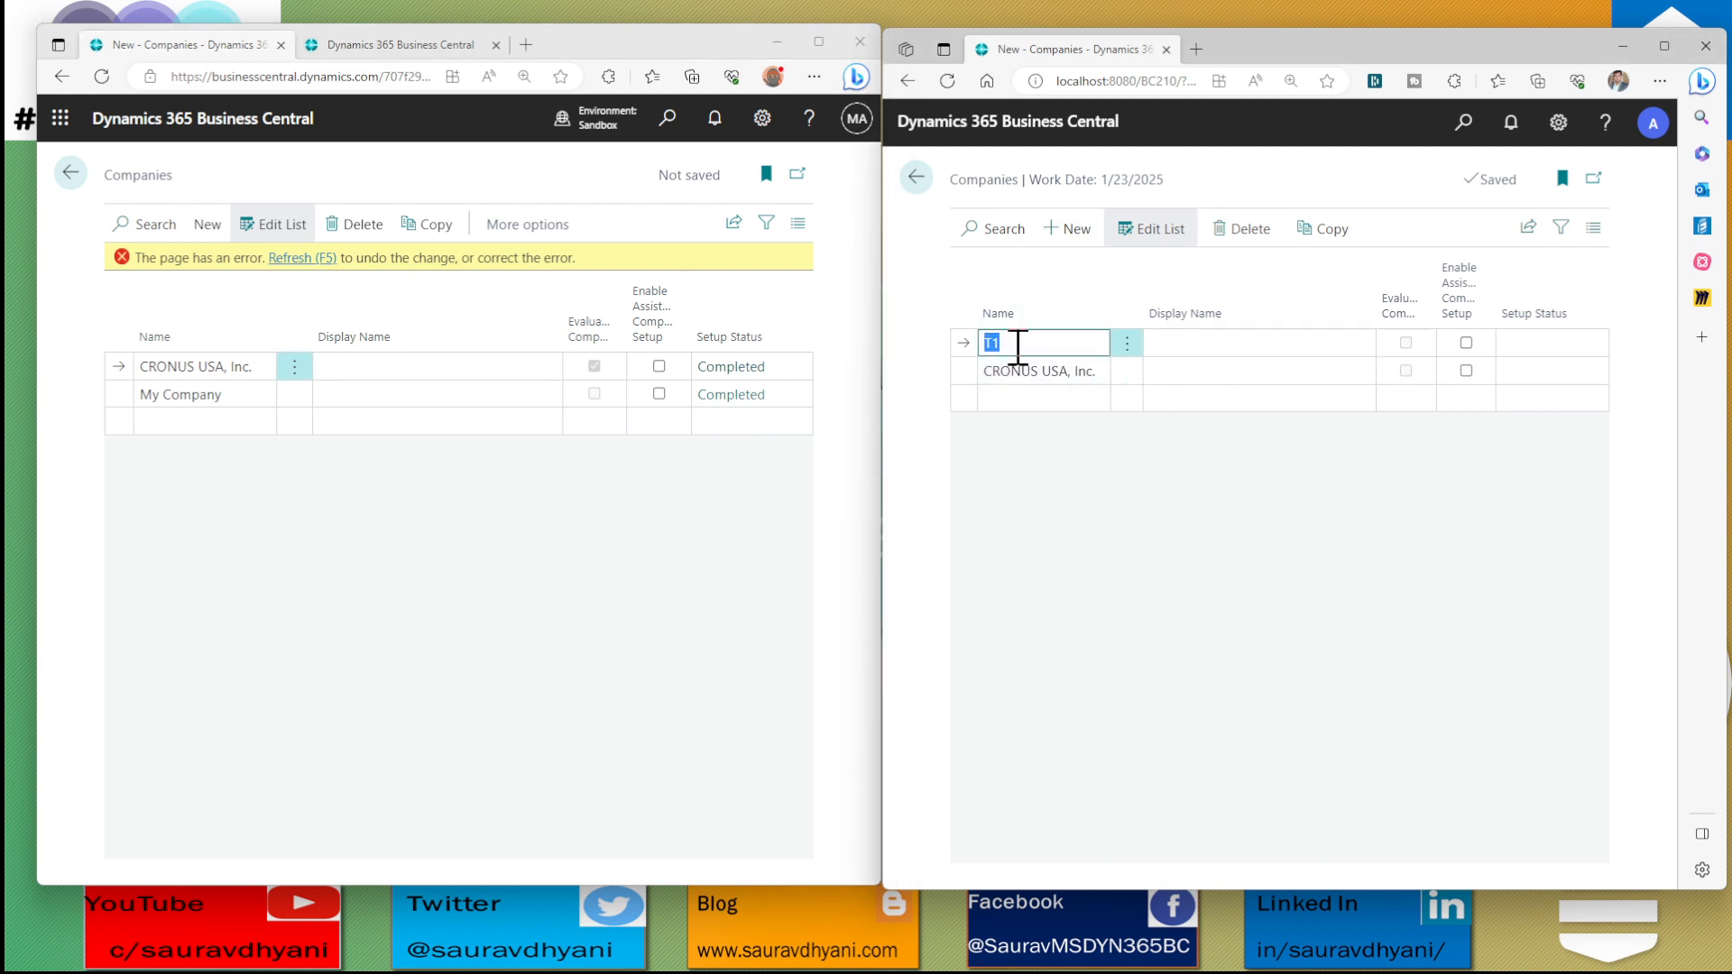
pyautogui.click(326, 262)
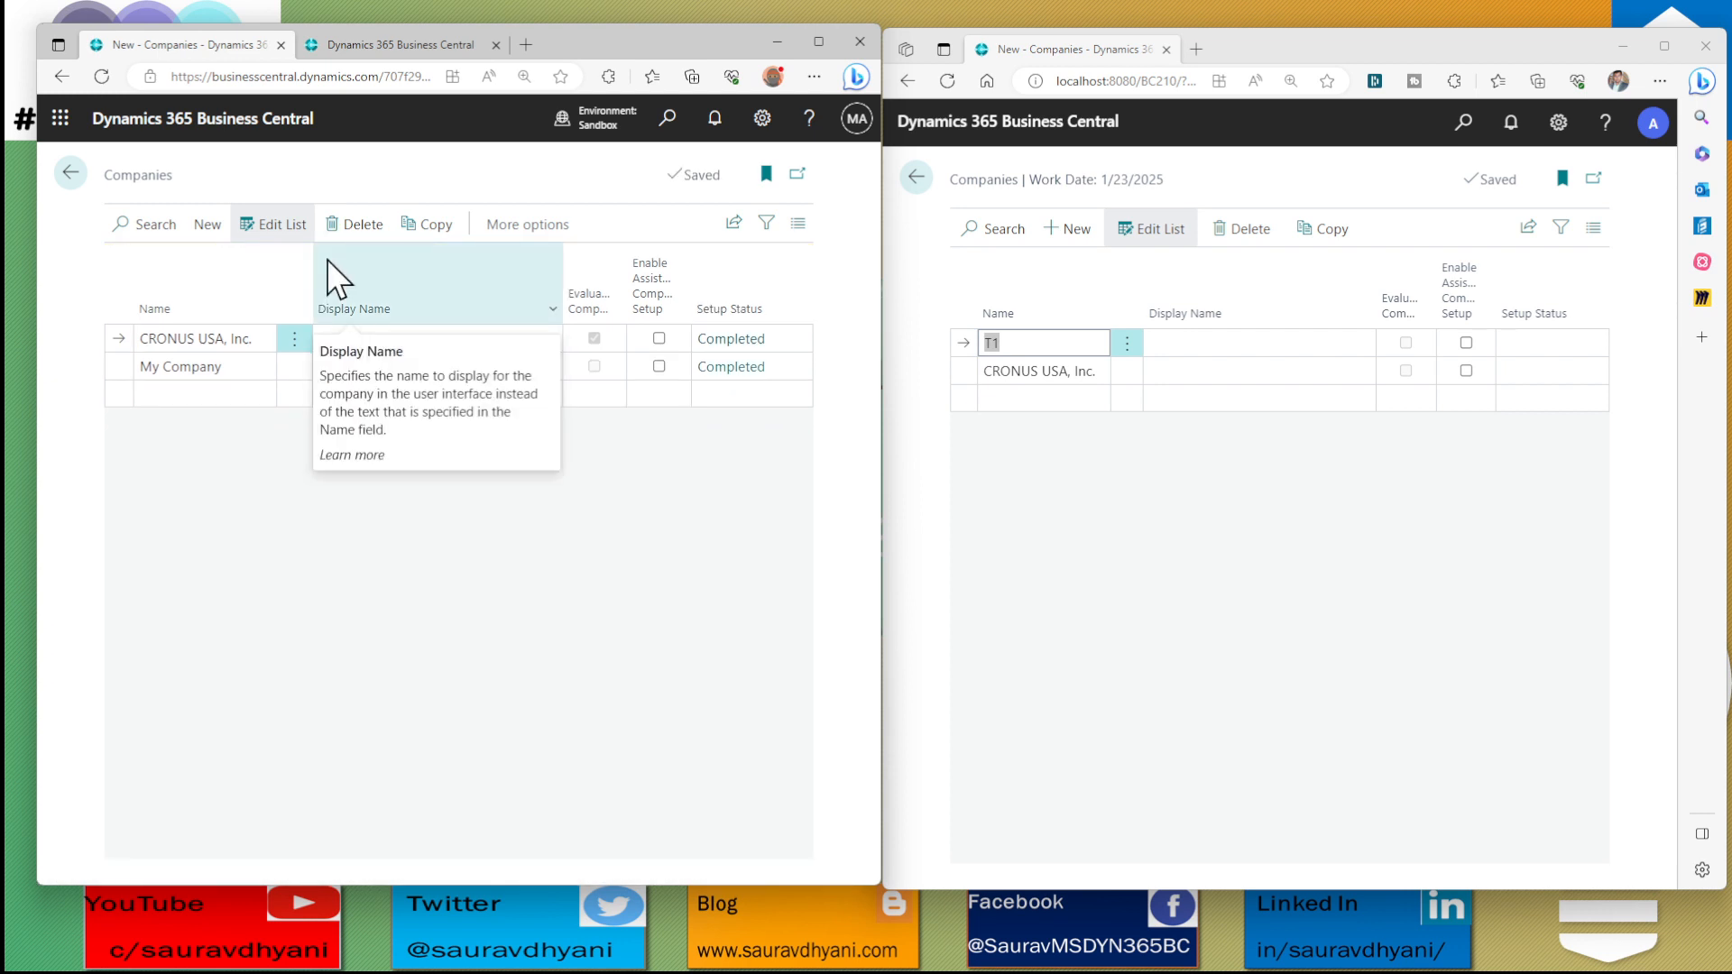
# Start the Create New Company assisted setup in the sandbox and enter T1 as the company name
pyautogui.click(215, 225)
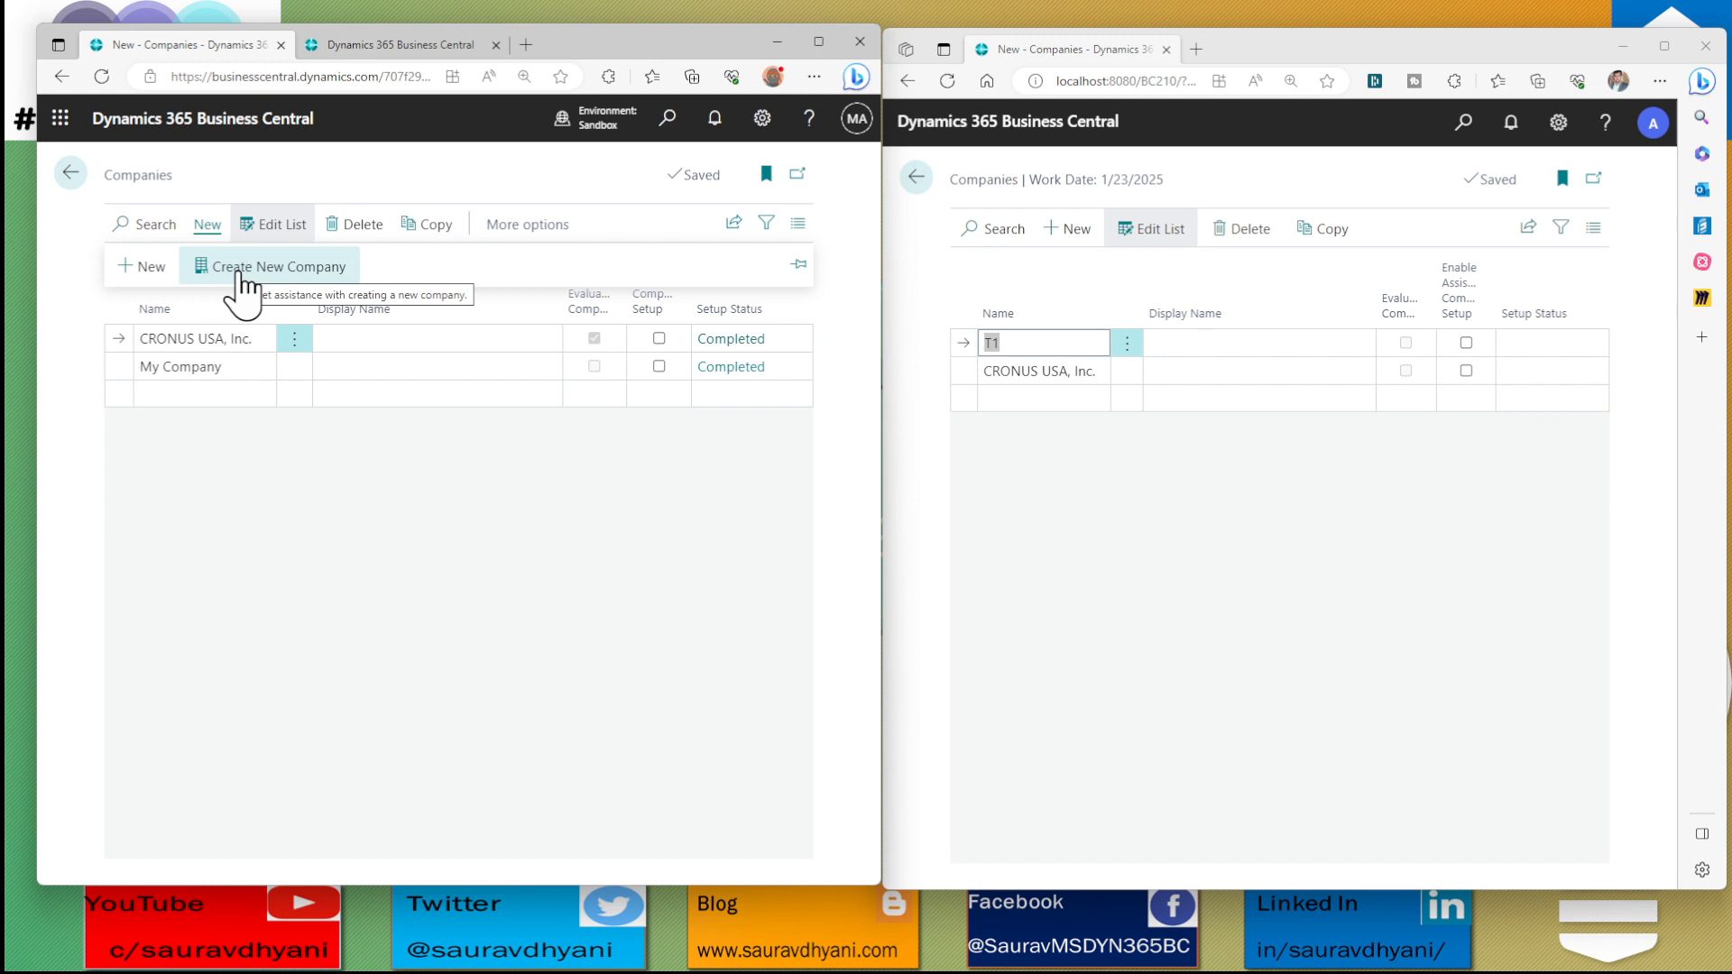
pyautogui.click(239, 271)
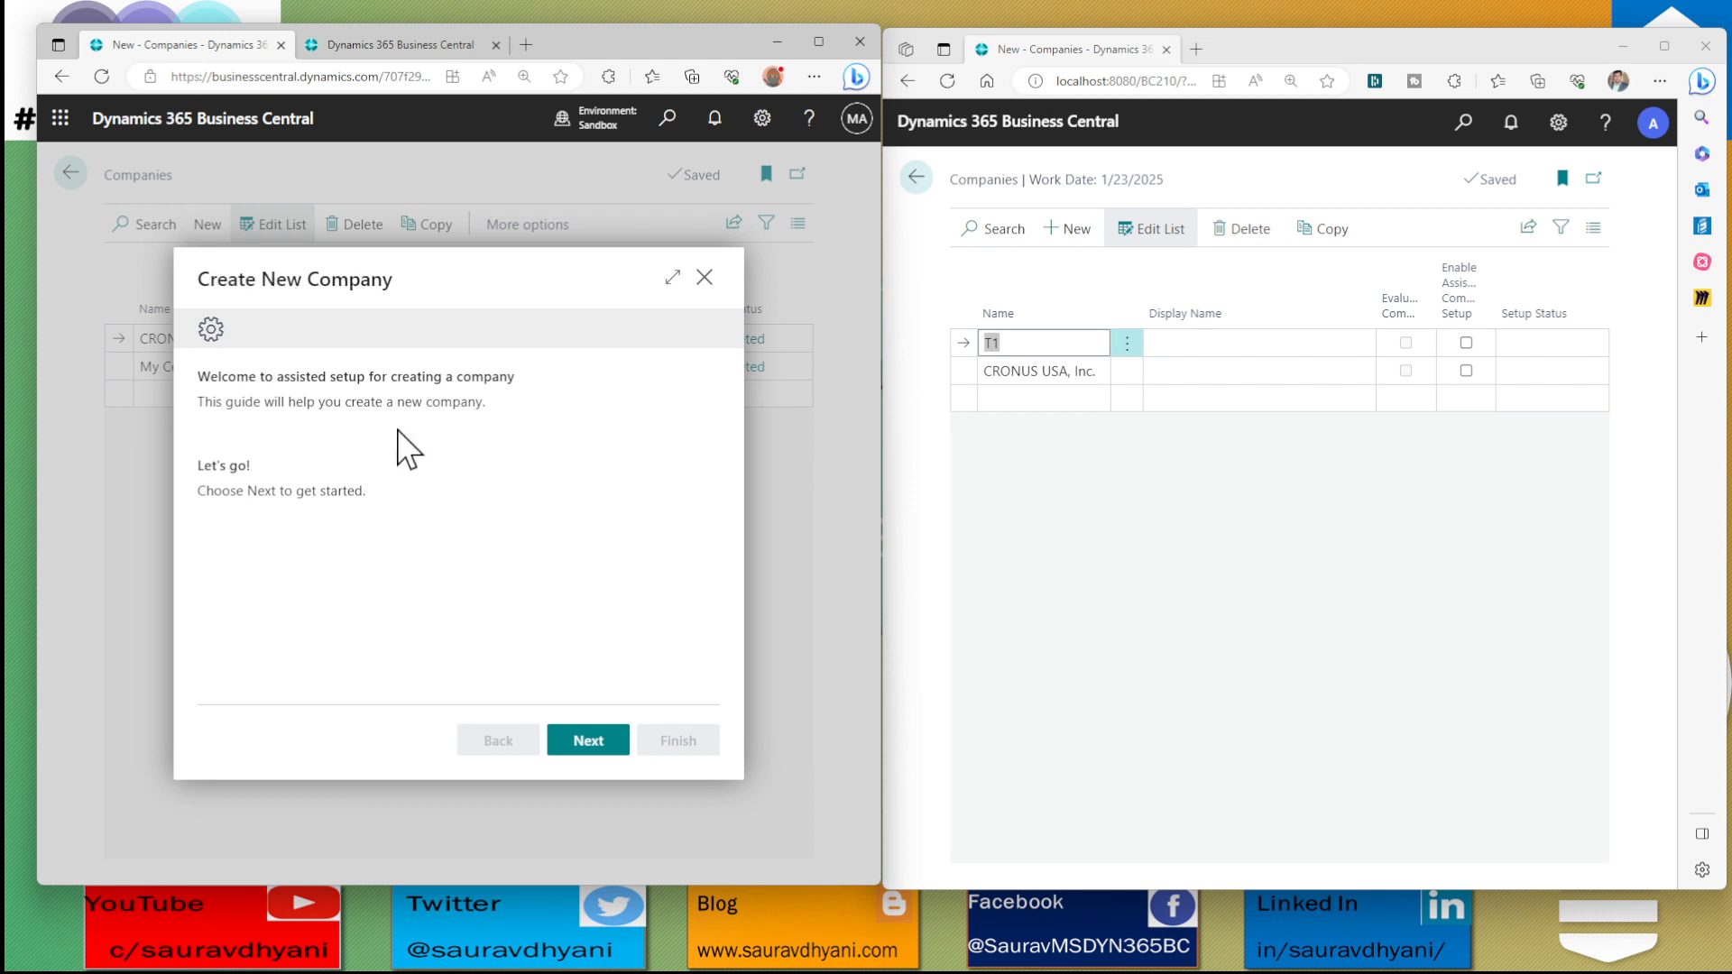
pyautogui.click(577, 742)
pyautogui.click(467, 441)
pyautogui.write('T1')
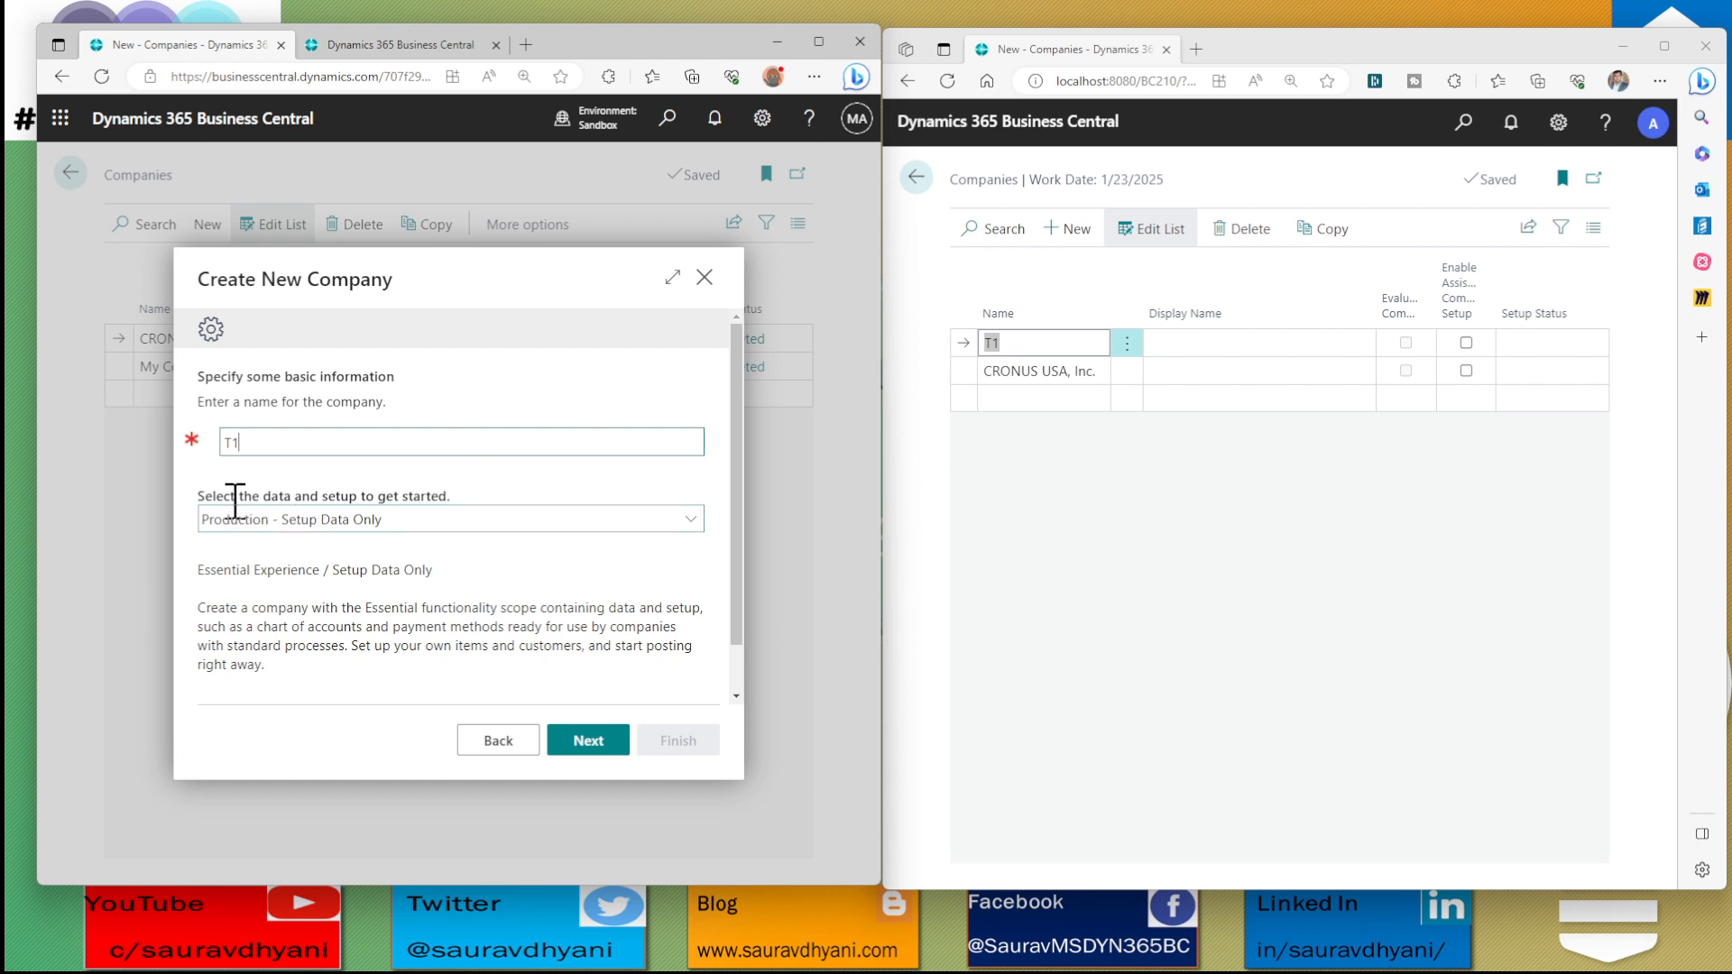
# Choose Evaluation - Sample Data for the new company and review its description and the Contoso demo data option
pyautogui.moveTo(232, 495); pyautogui.dragTo(465, 498)
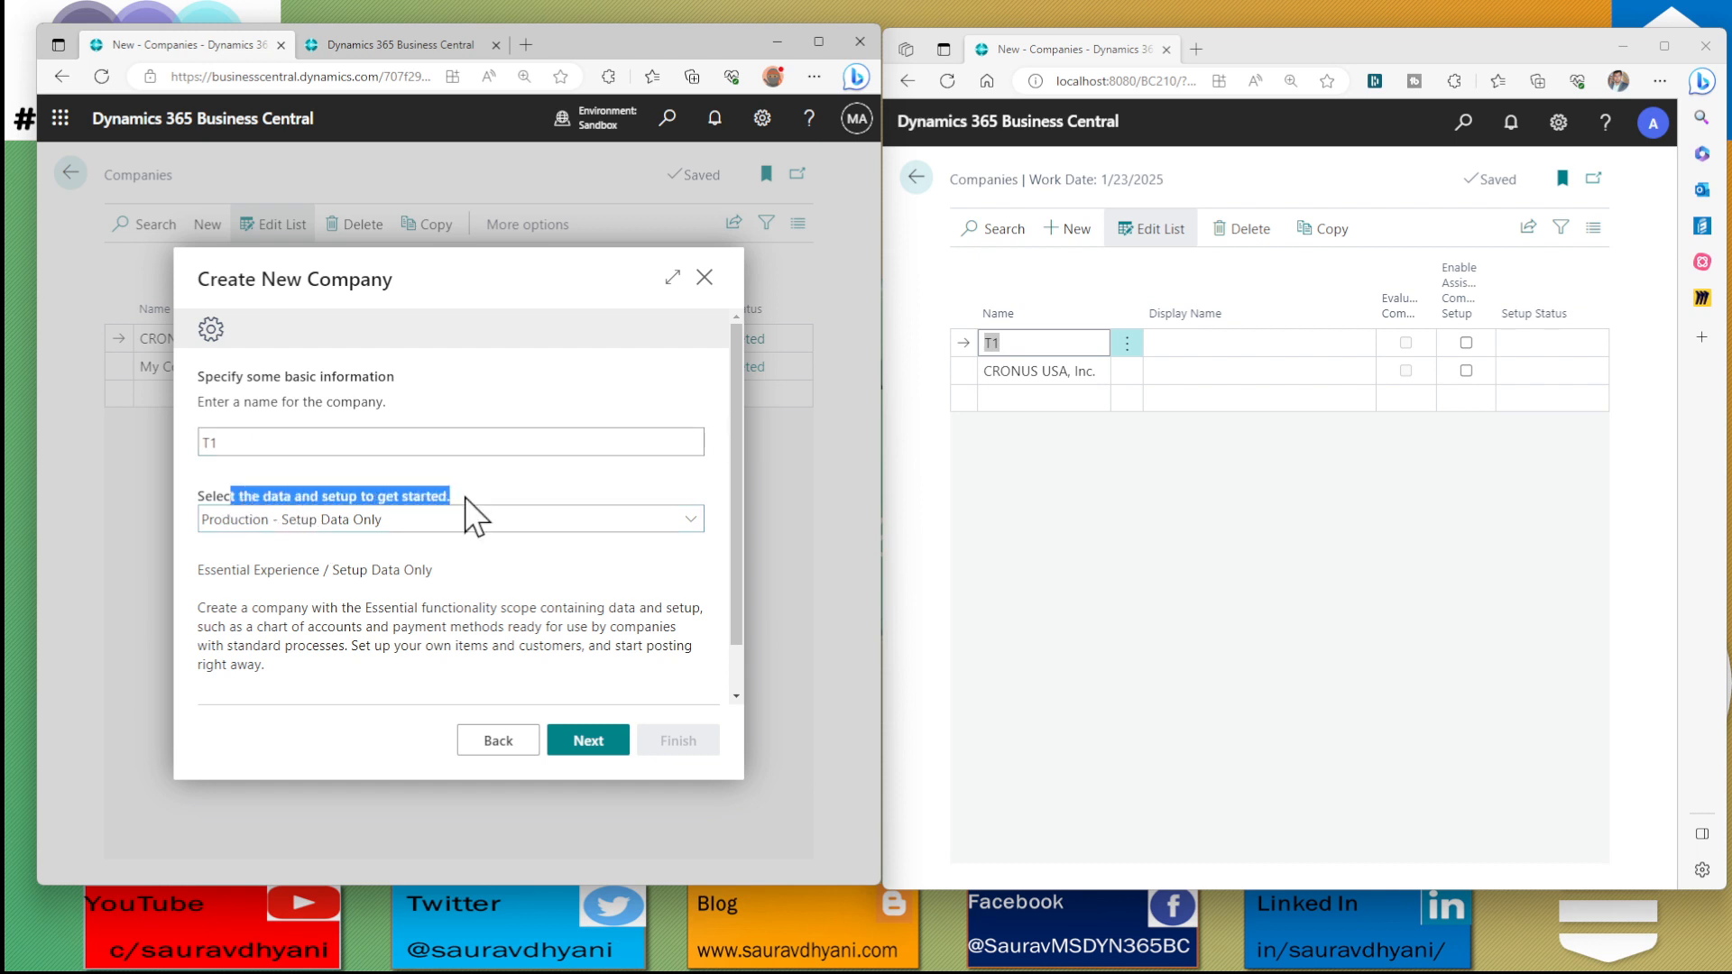
pyautogui.click(442, 520)
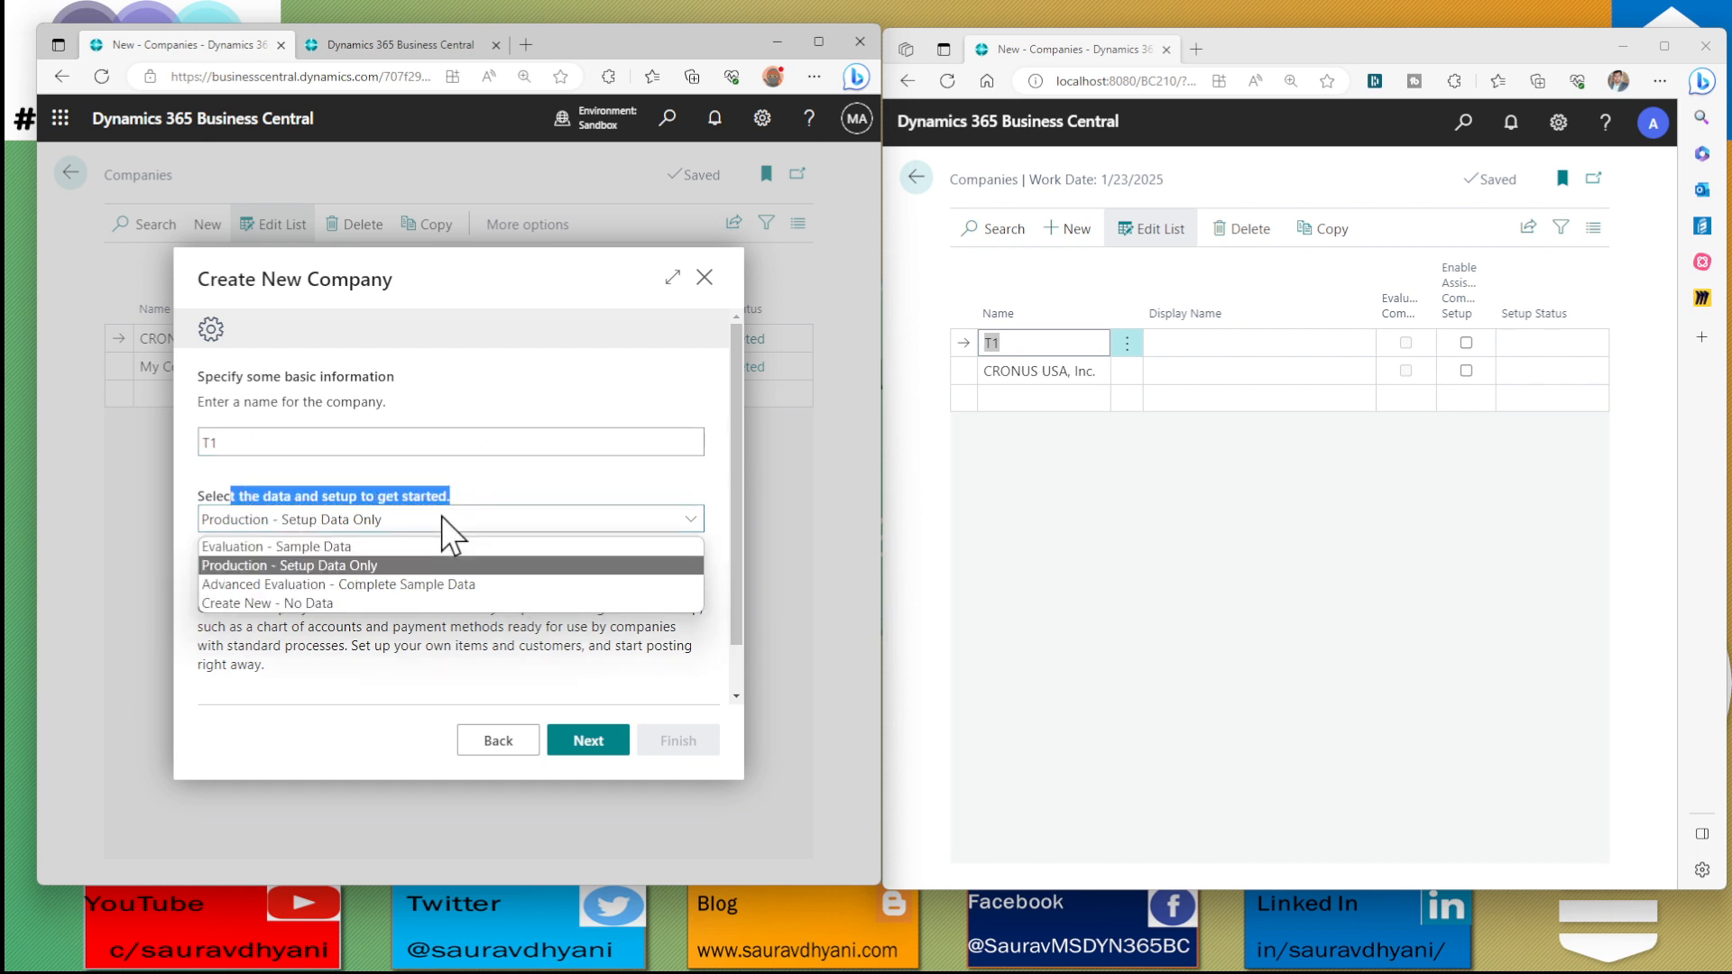
pyautogui.click(343, 547)
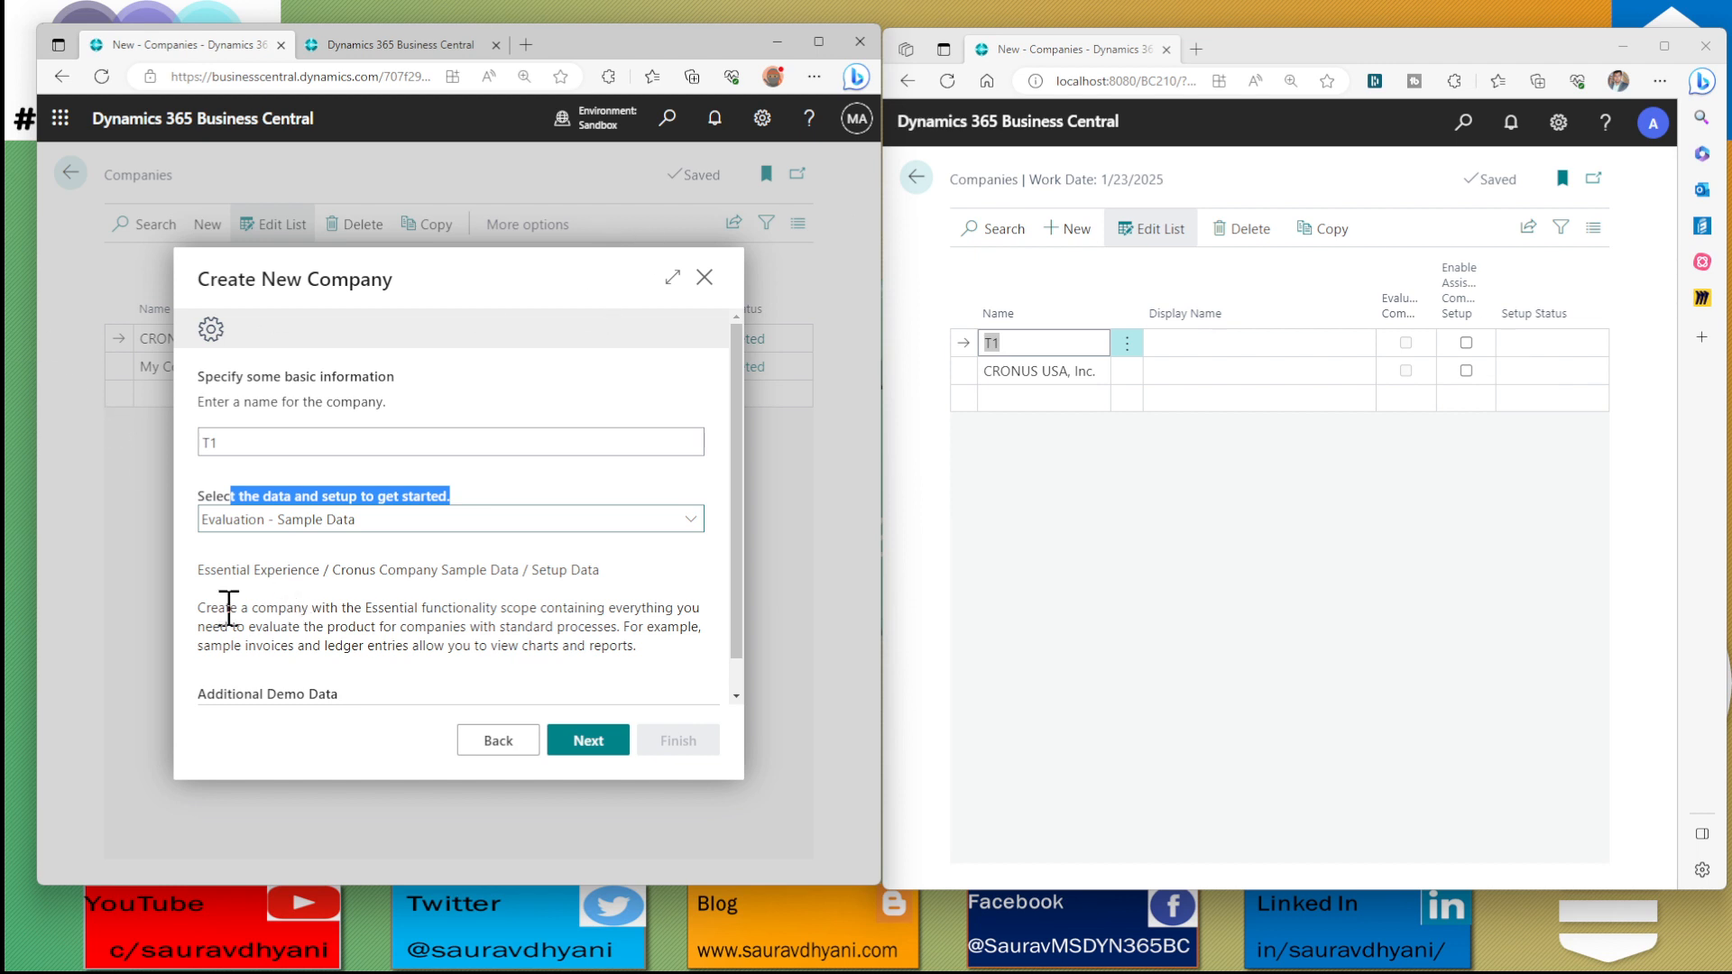
pyautogui.moveTo(200, 607); pyautogui.dragTo(471, 646)
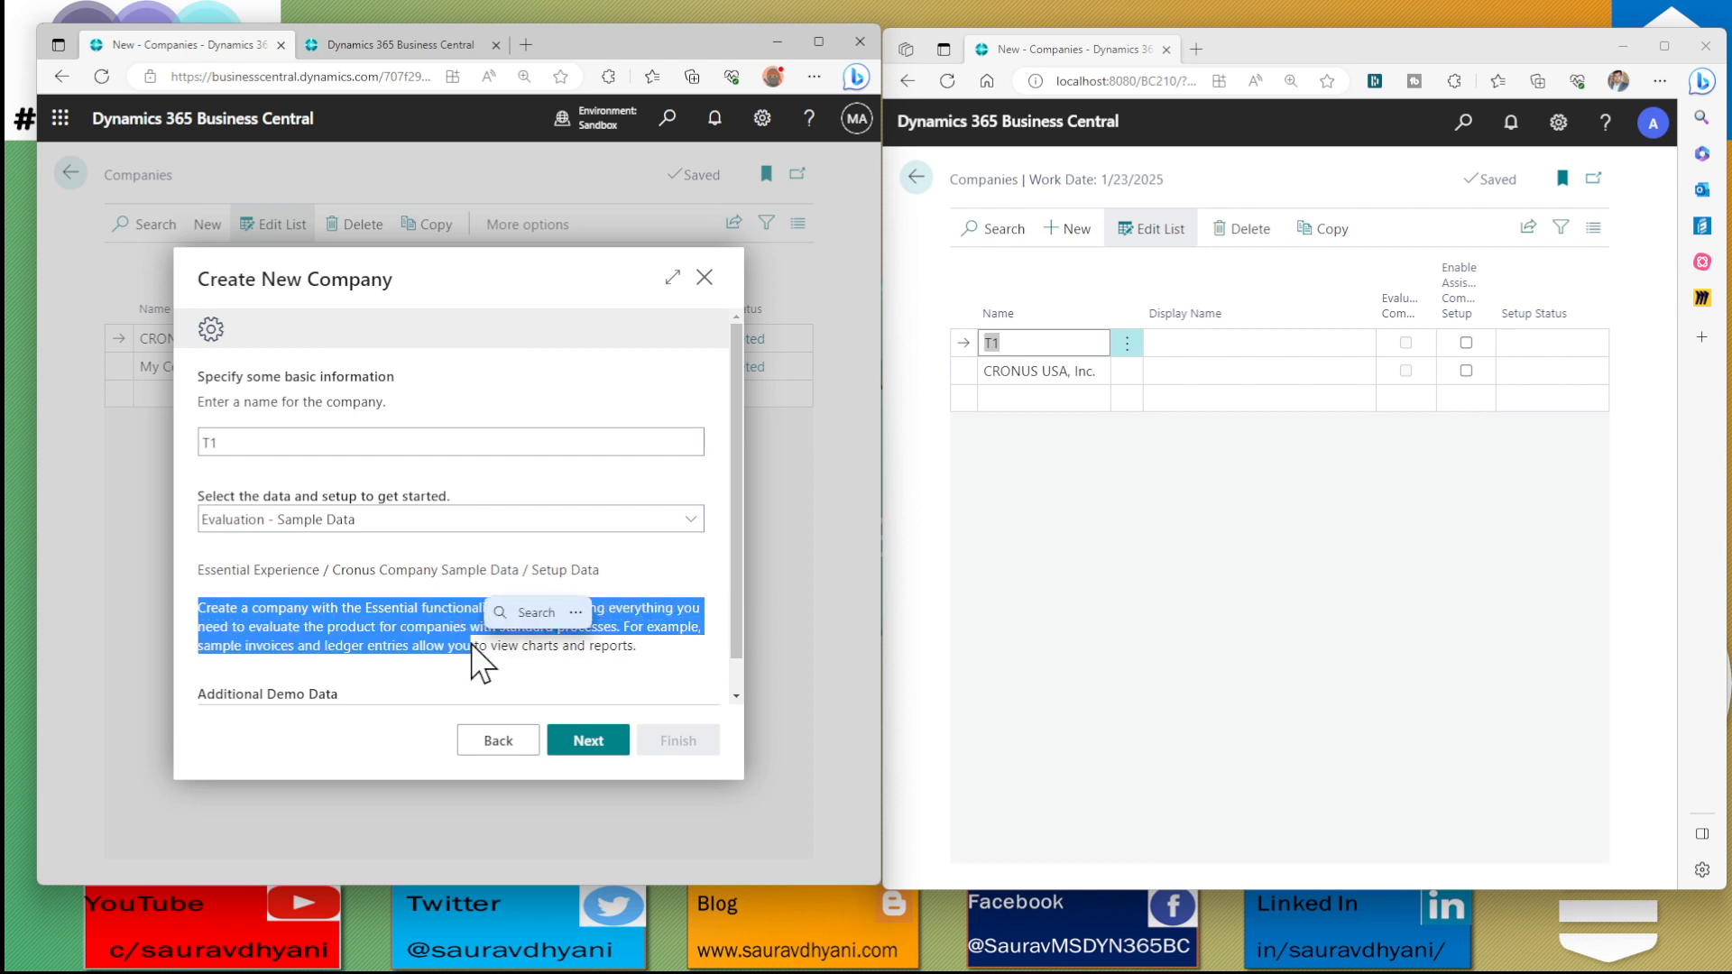
pyautogui.scroll(-1, 470, 644)
pyautogui.moveTo(206, 658); pyautogui.dragTo(333, 658)
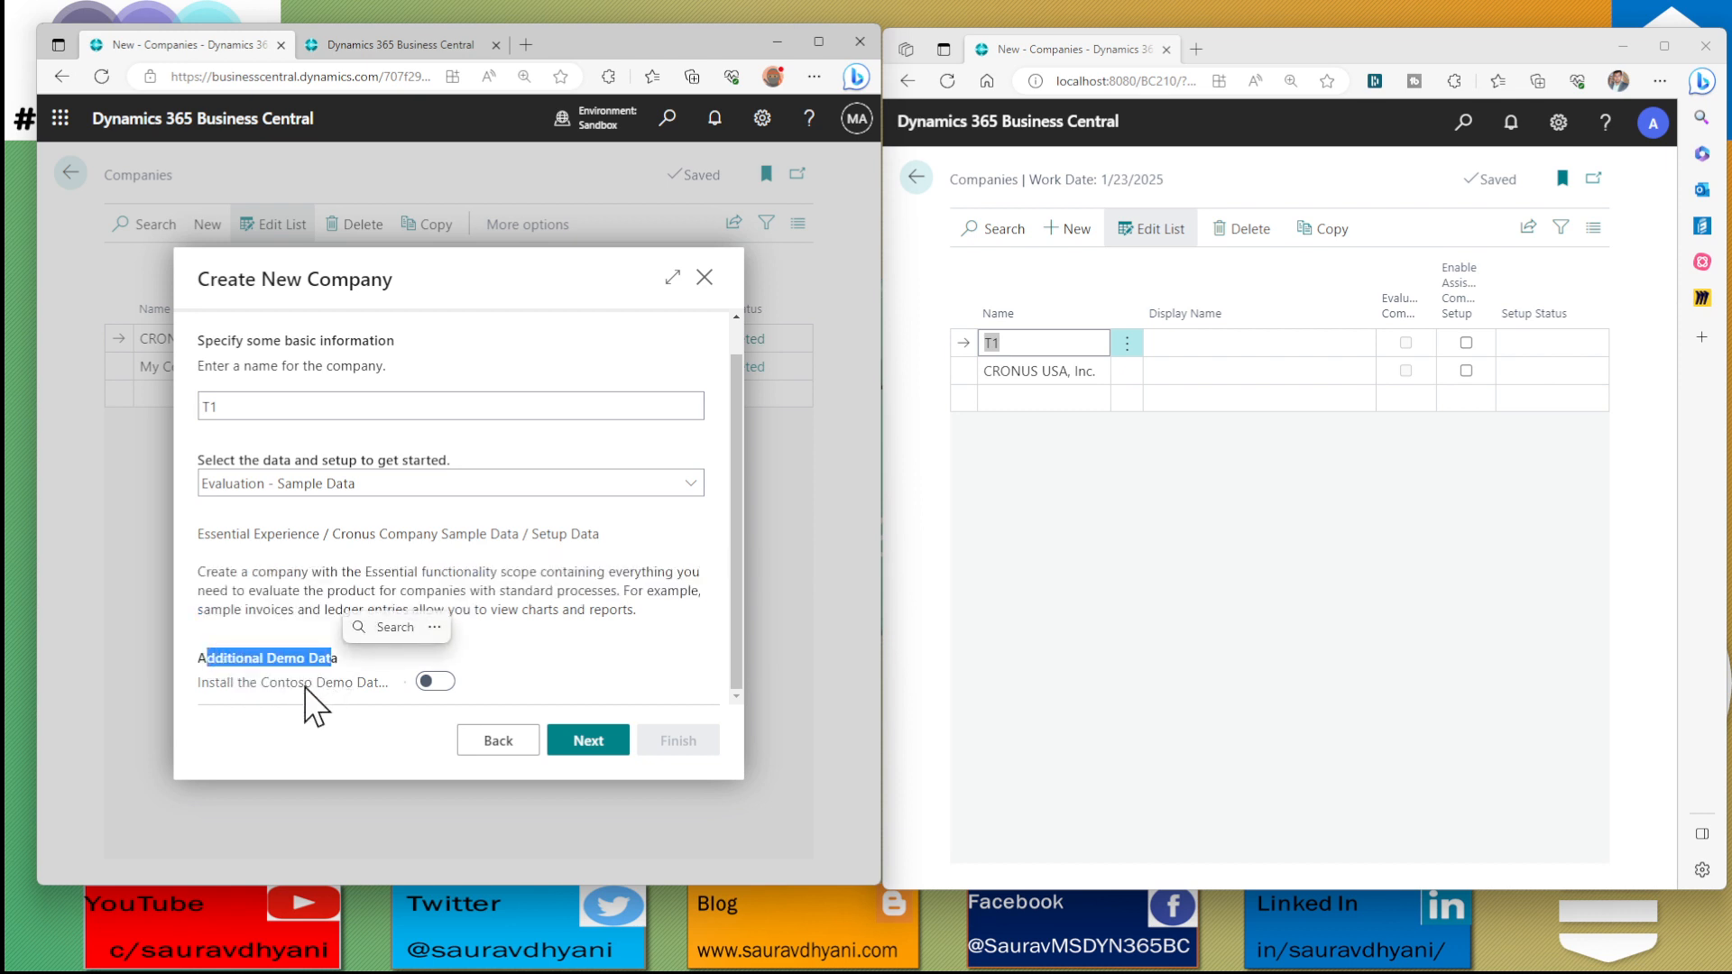
pyautogui.click(329, 684)
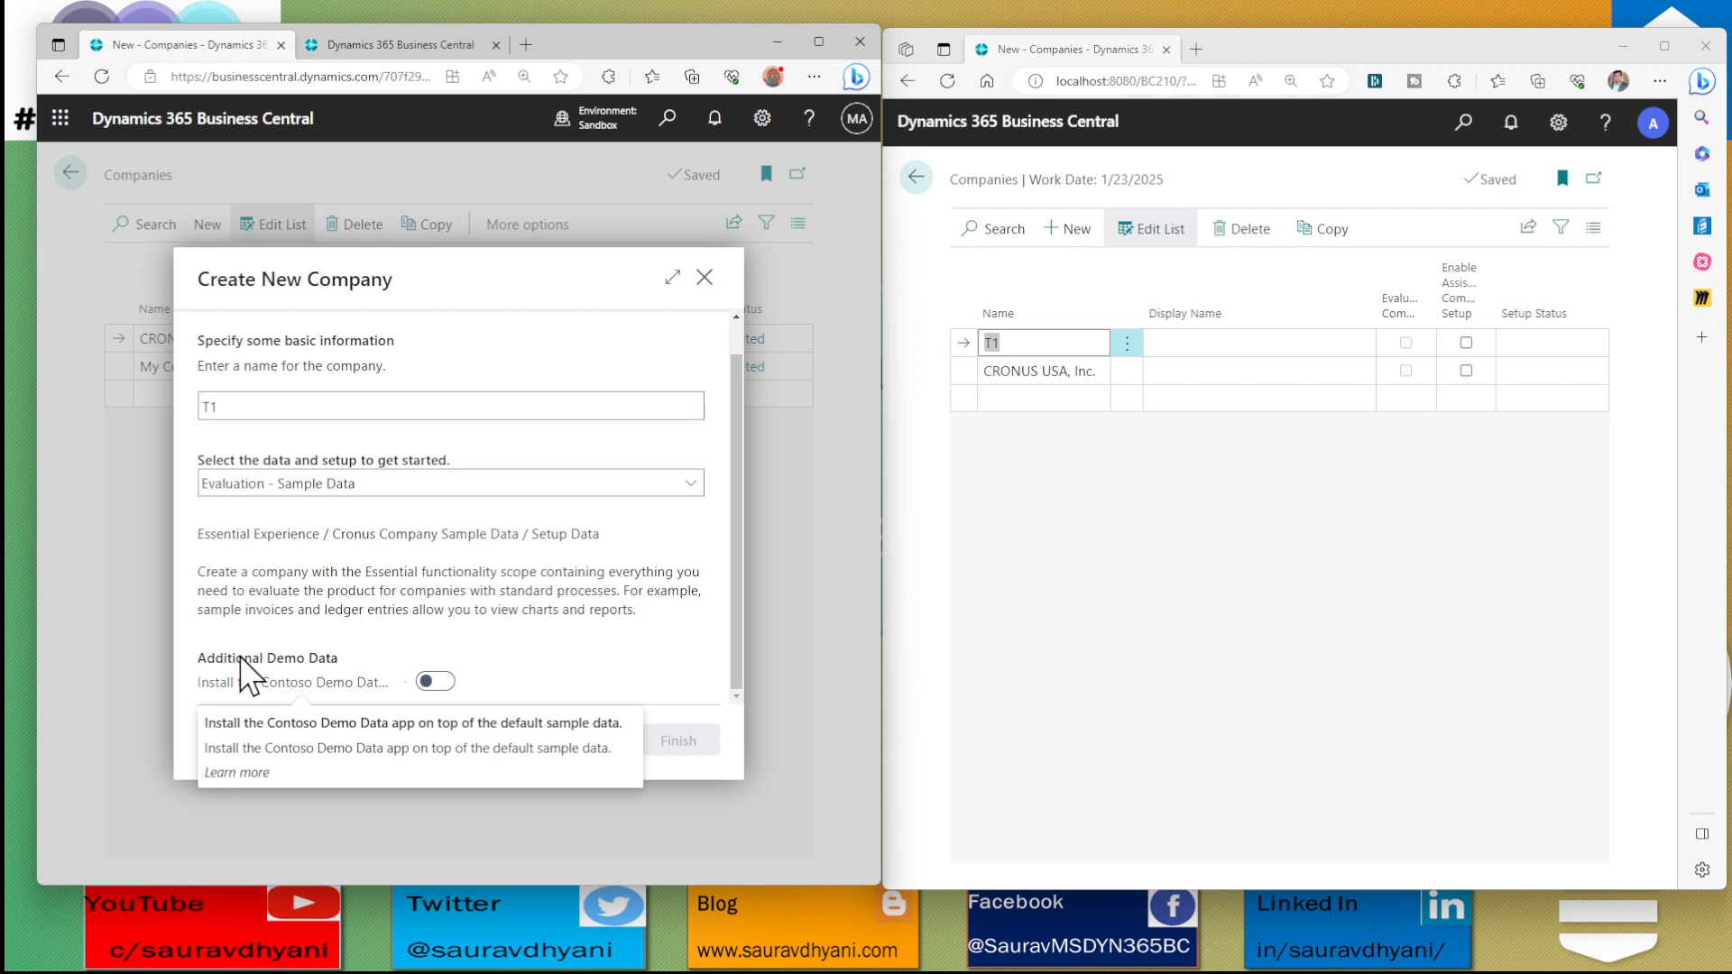
# Try the Production - Setup Data Only and Advanced Evaluation - Complete Sample Data options for the new company
pyautogui.click(410, 484)
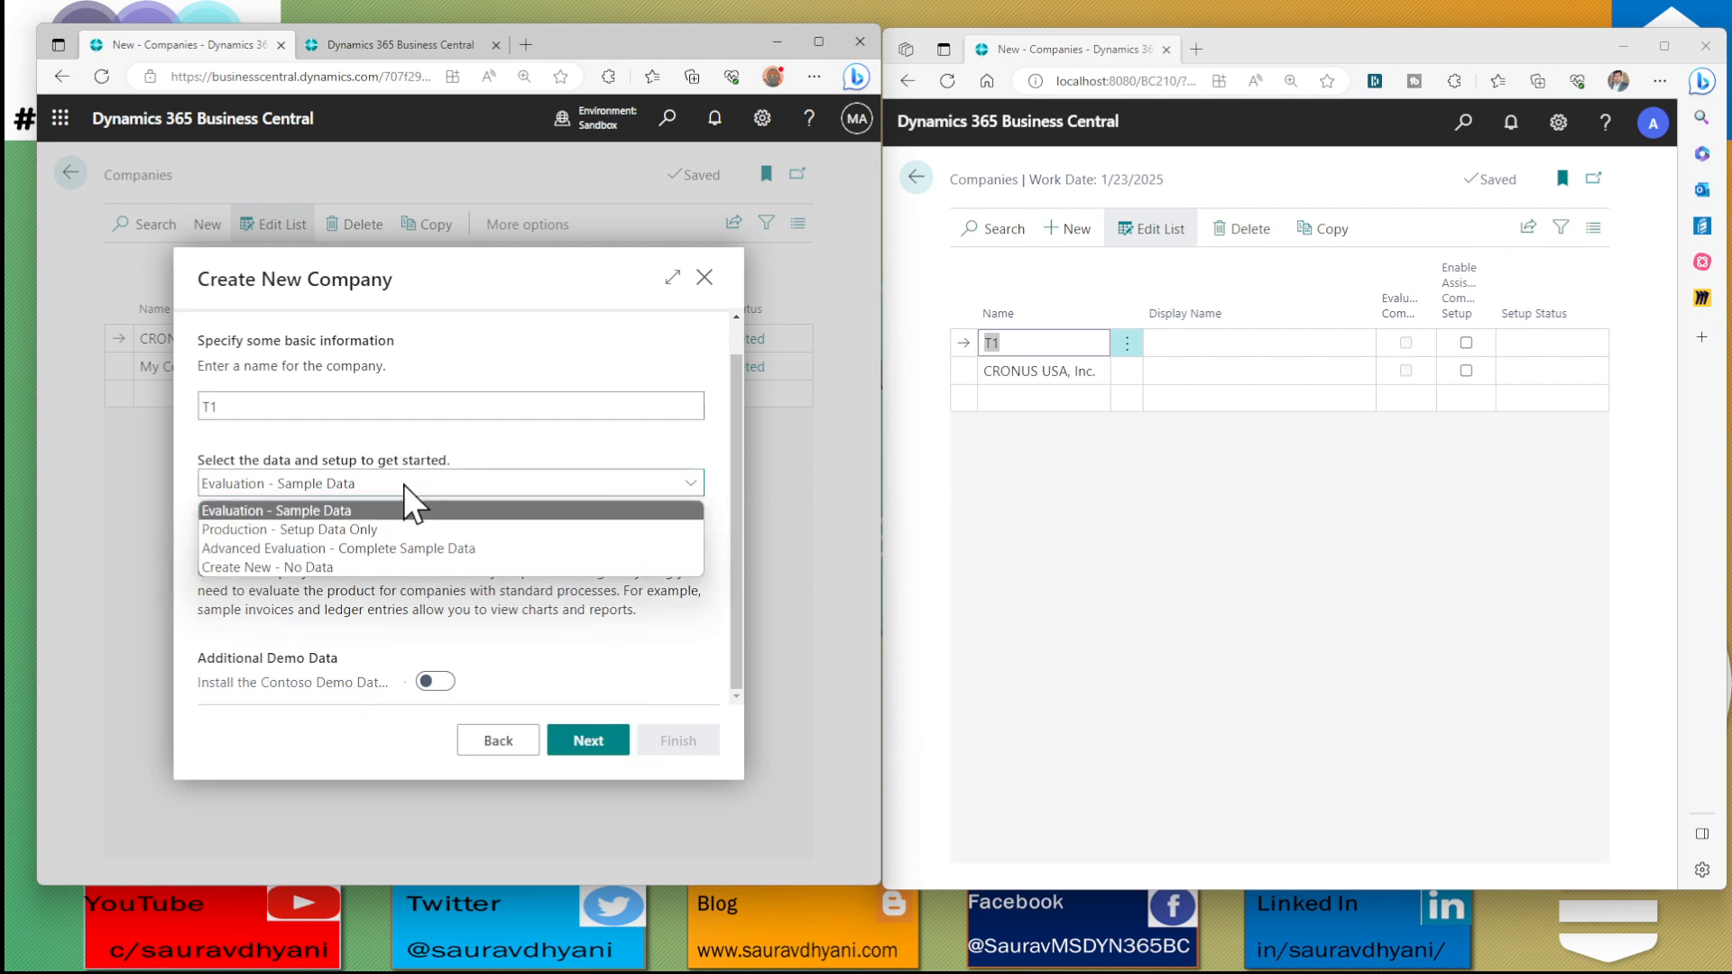
pyautogui.click(363, 528)
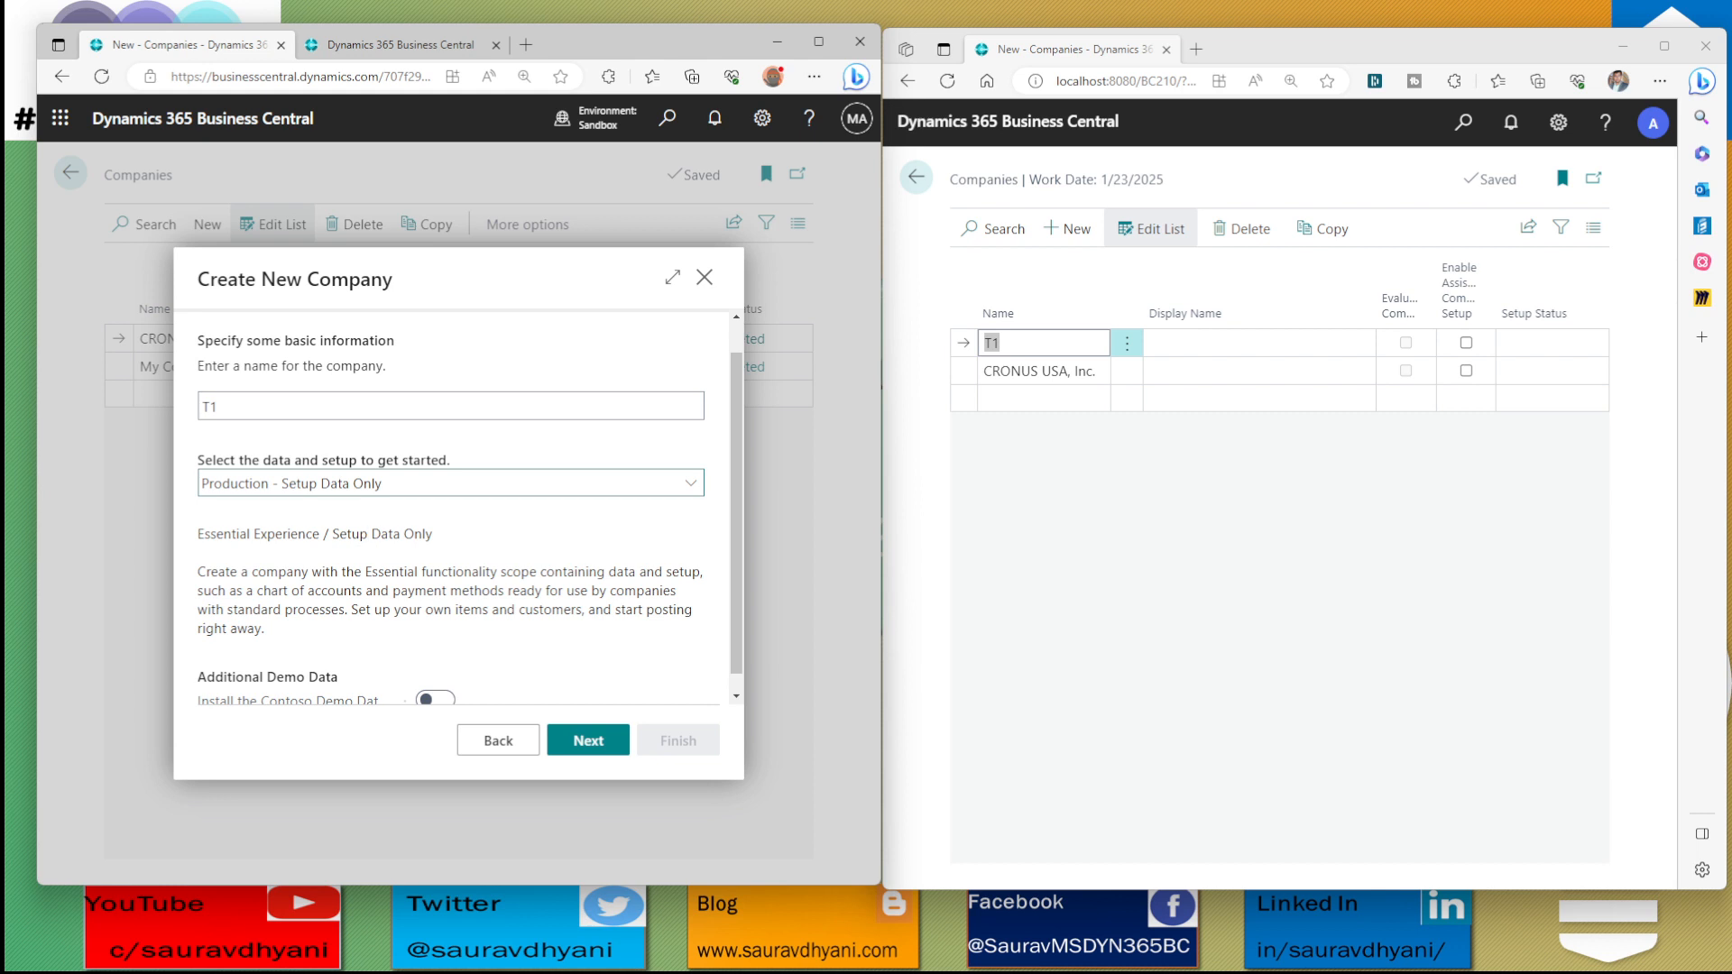
pyautogui.click(478, 484)
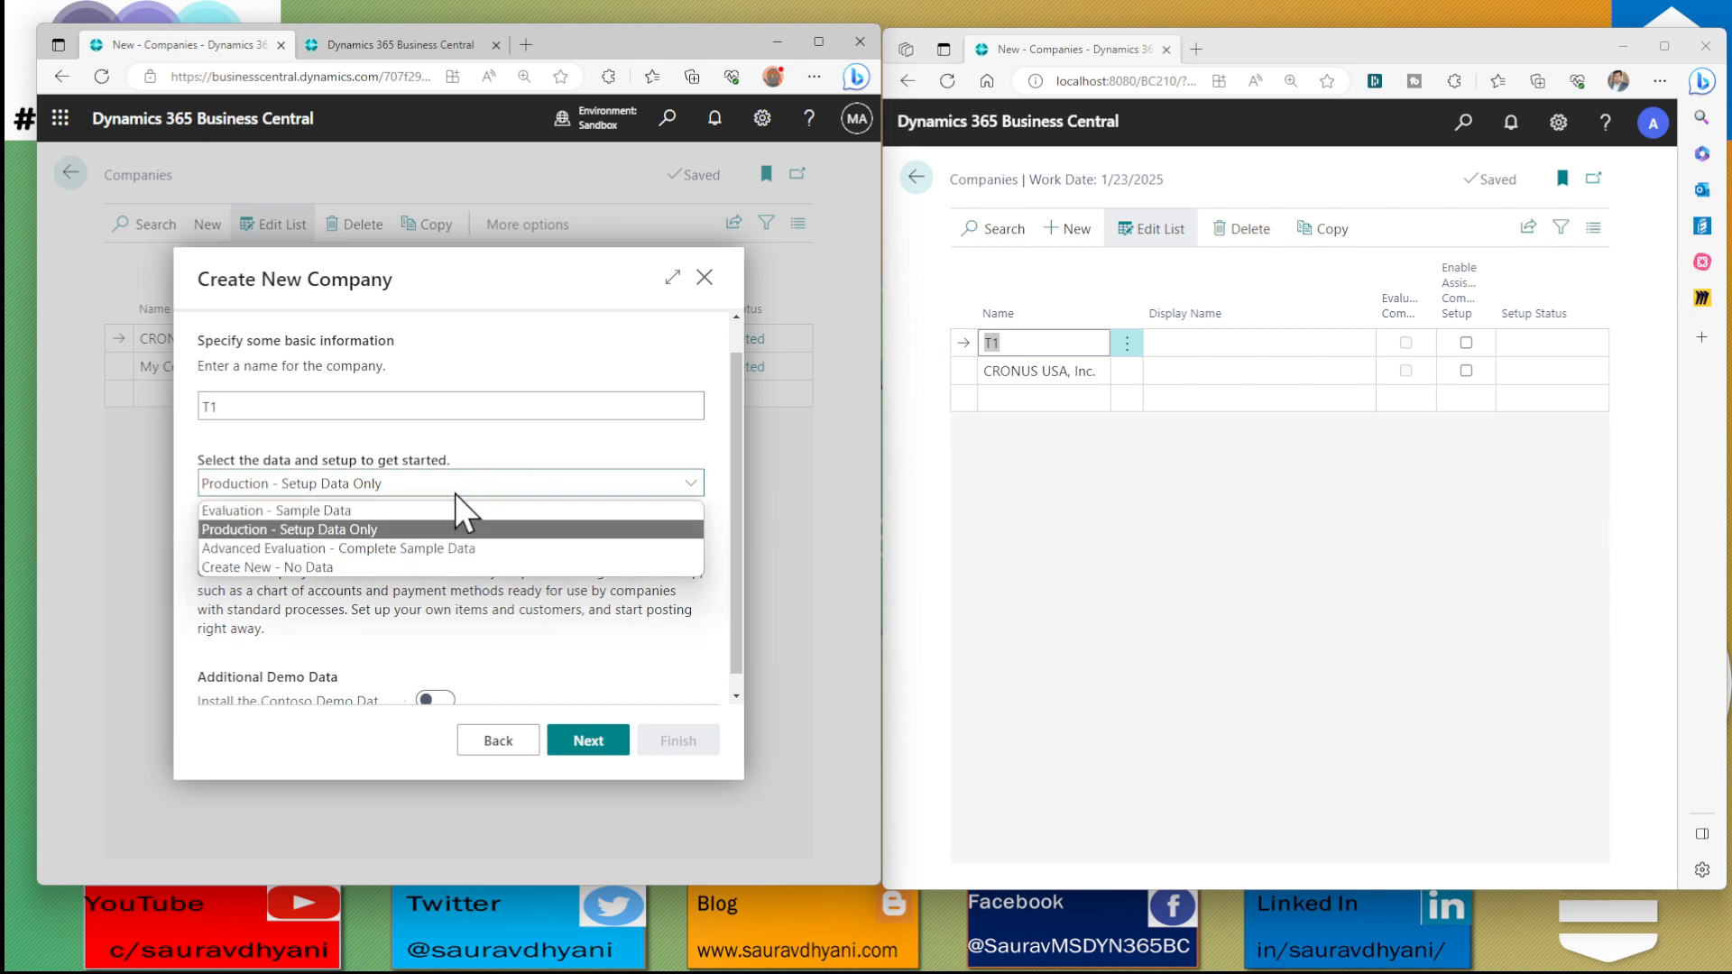
pyautogui.click(327, 552)
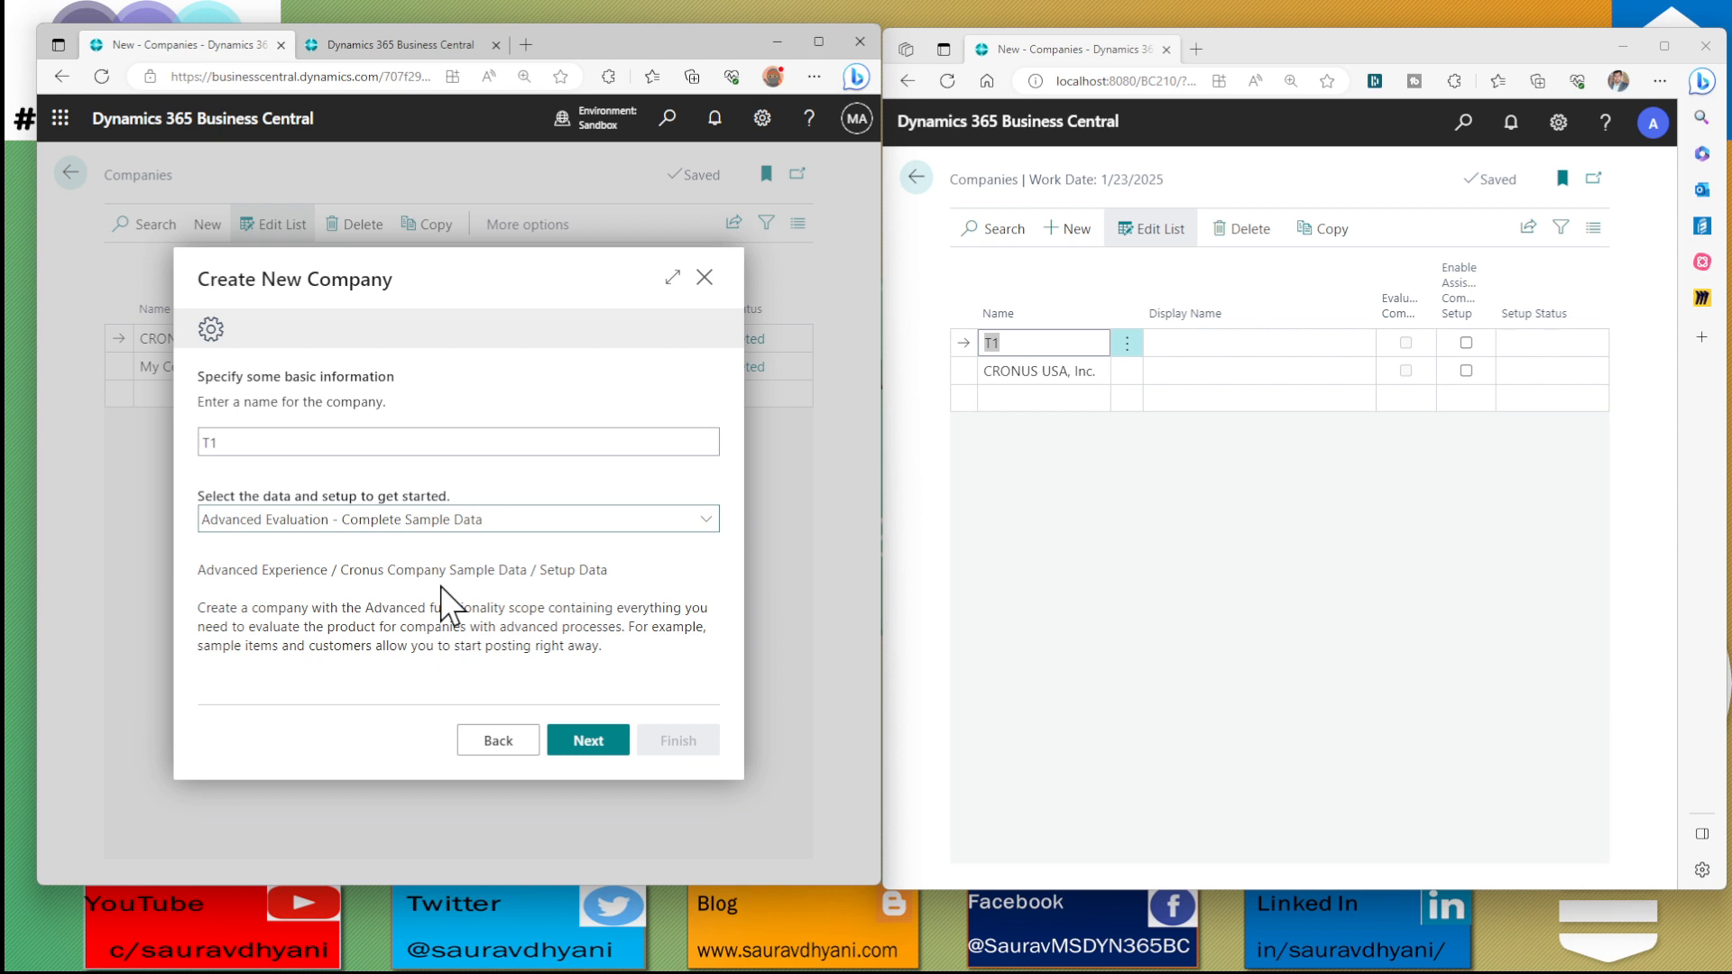
# Set the new company's data and setup to Create New - No Data
pyautogui.click(504, 521)
pyautogui.click(365, 603)
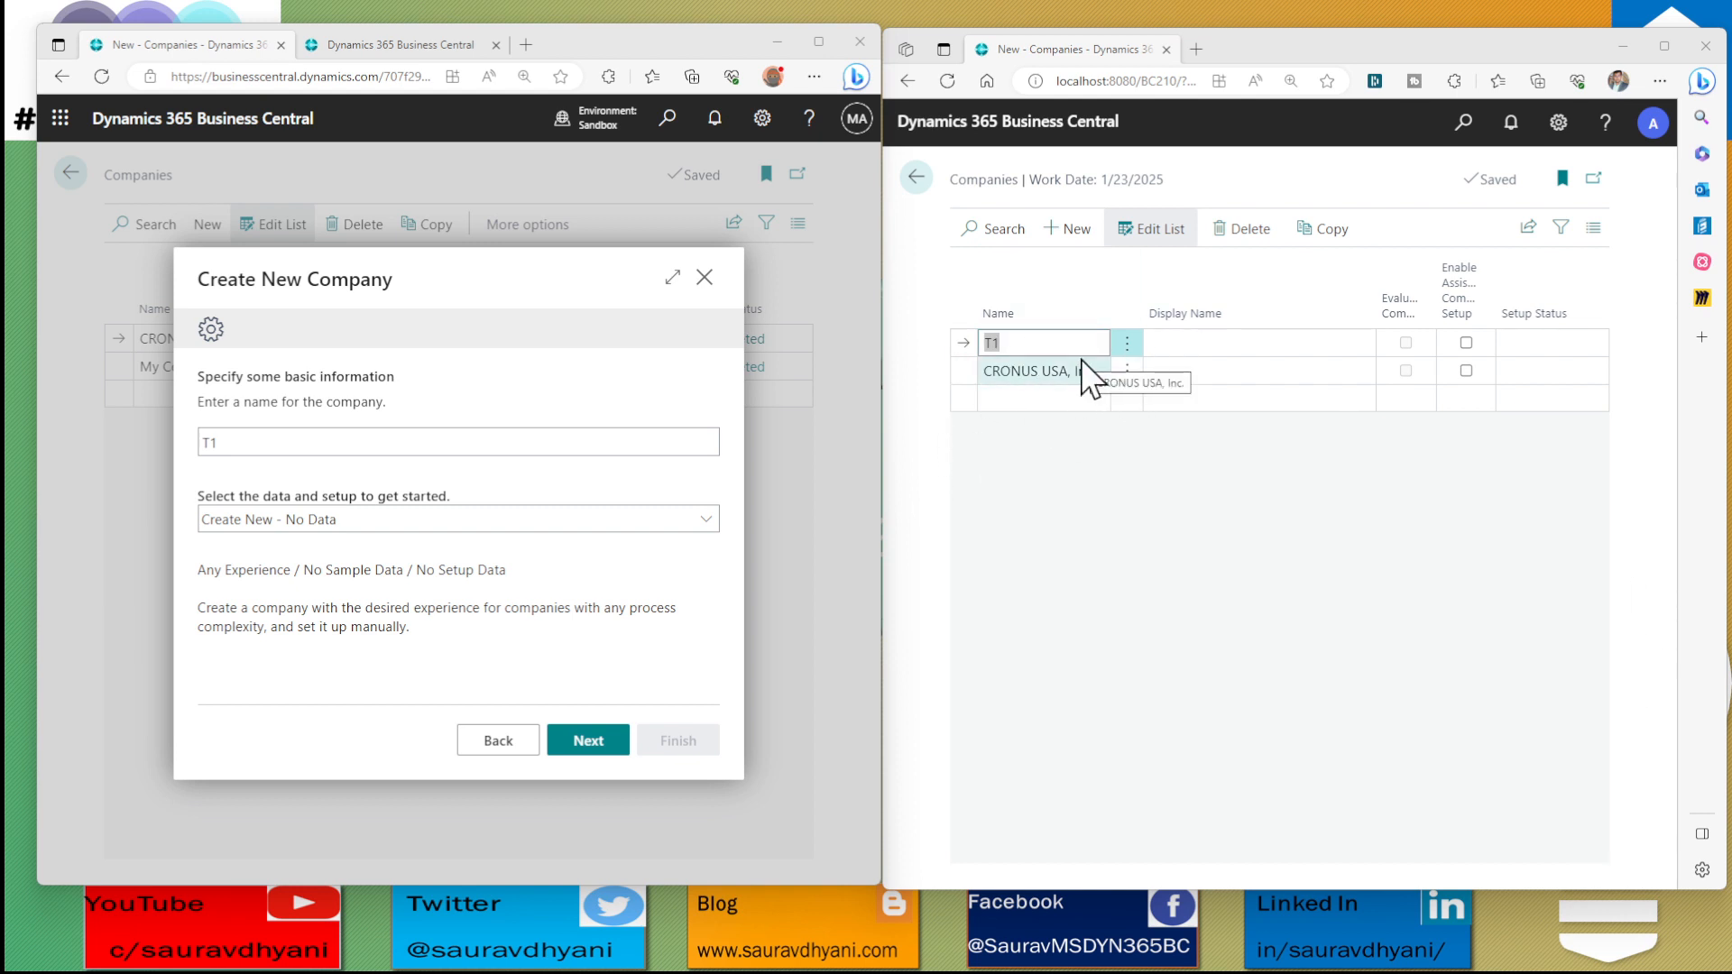
pyautogui.click(247, 514)
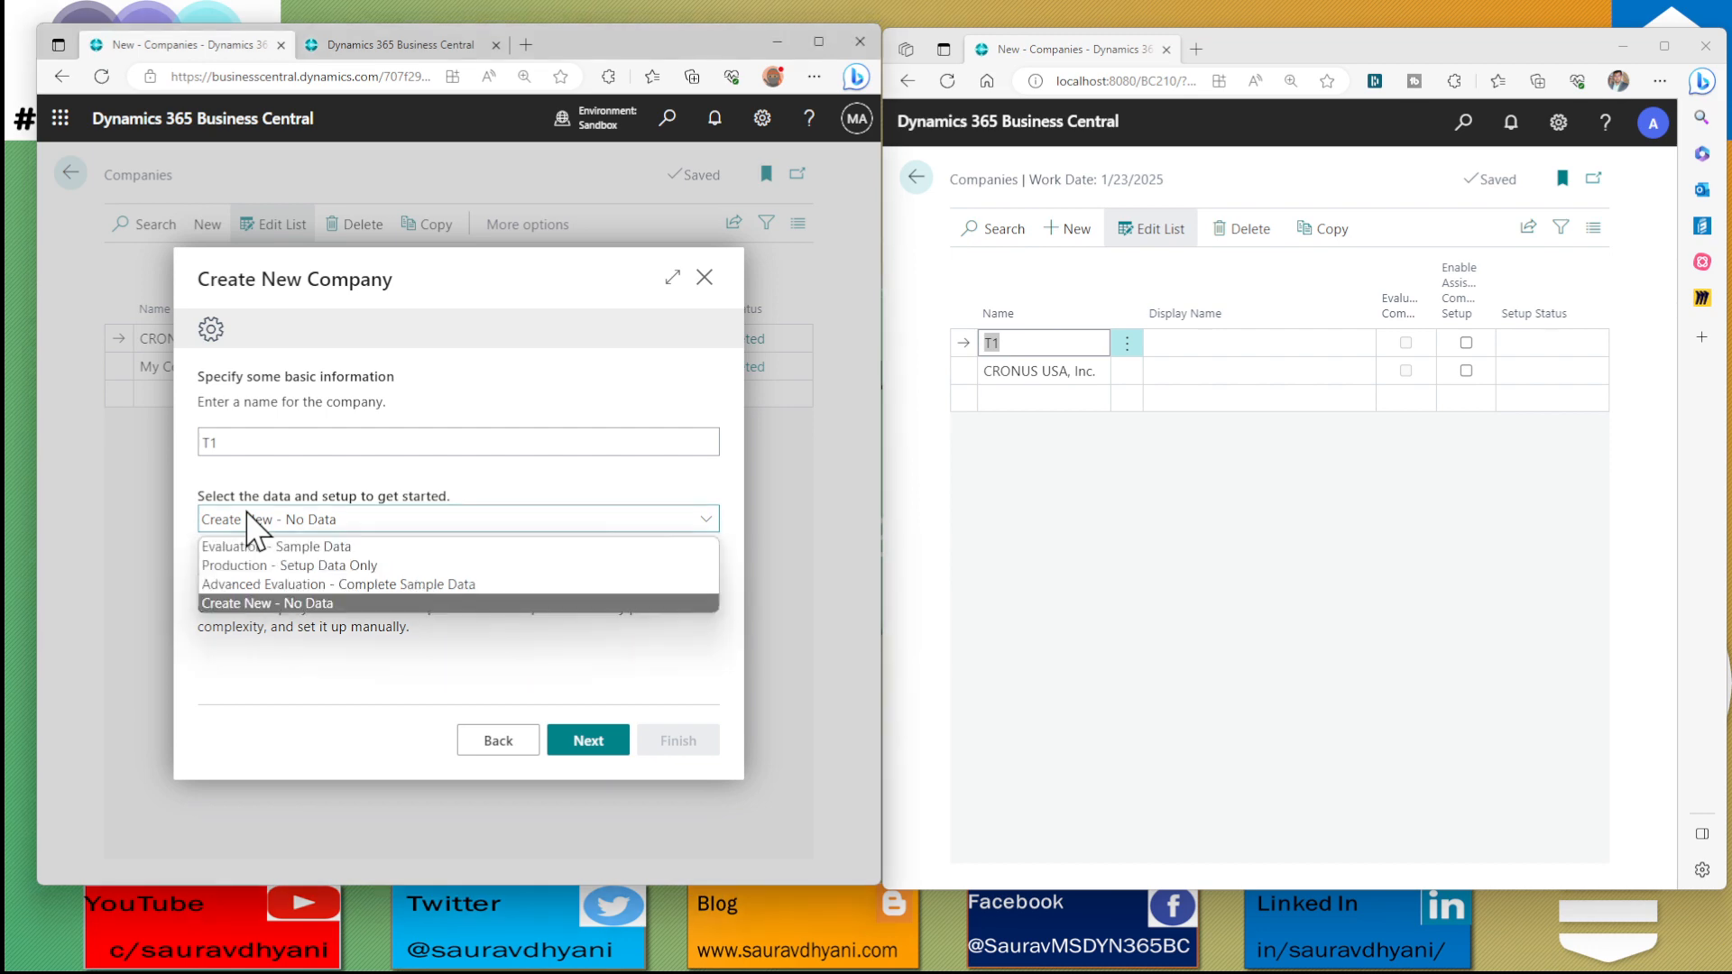
pyautogui.click(272, 602)
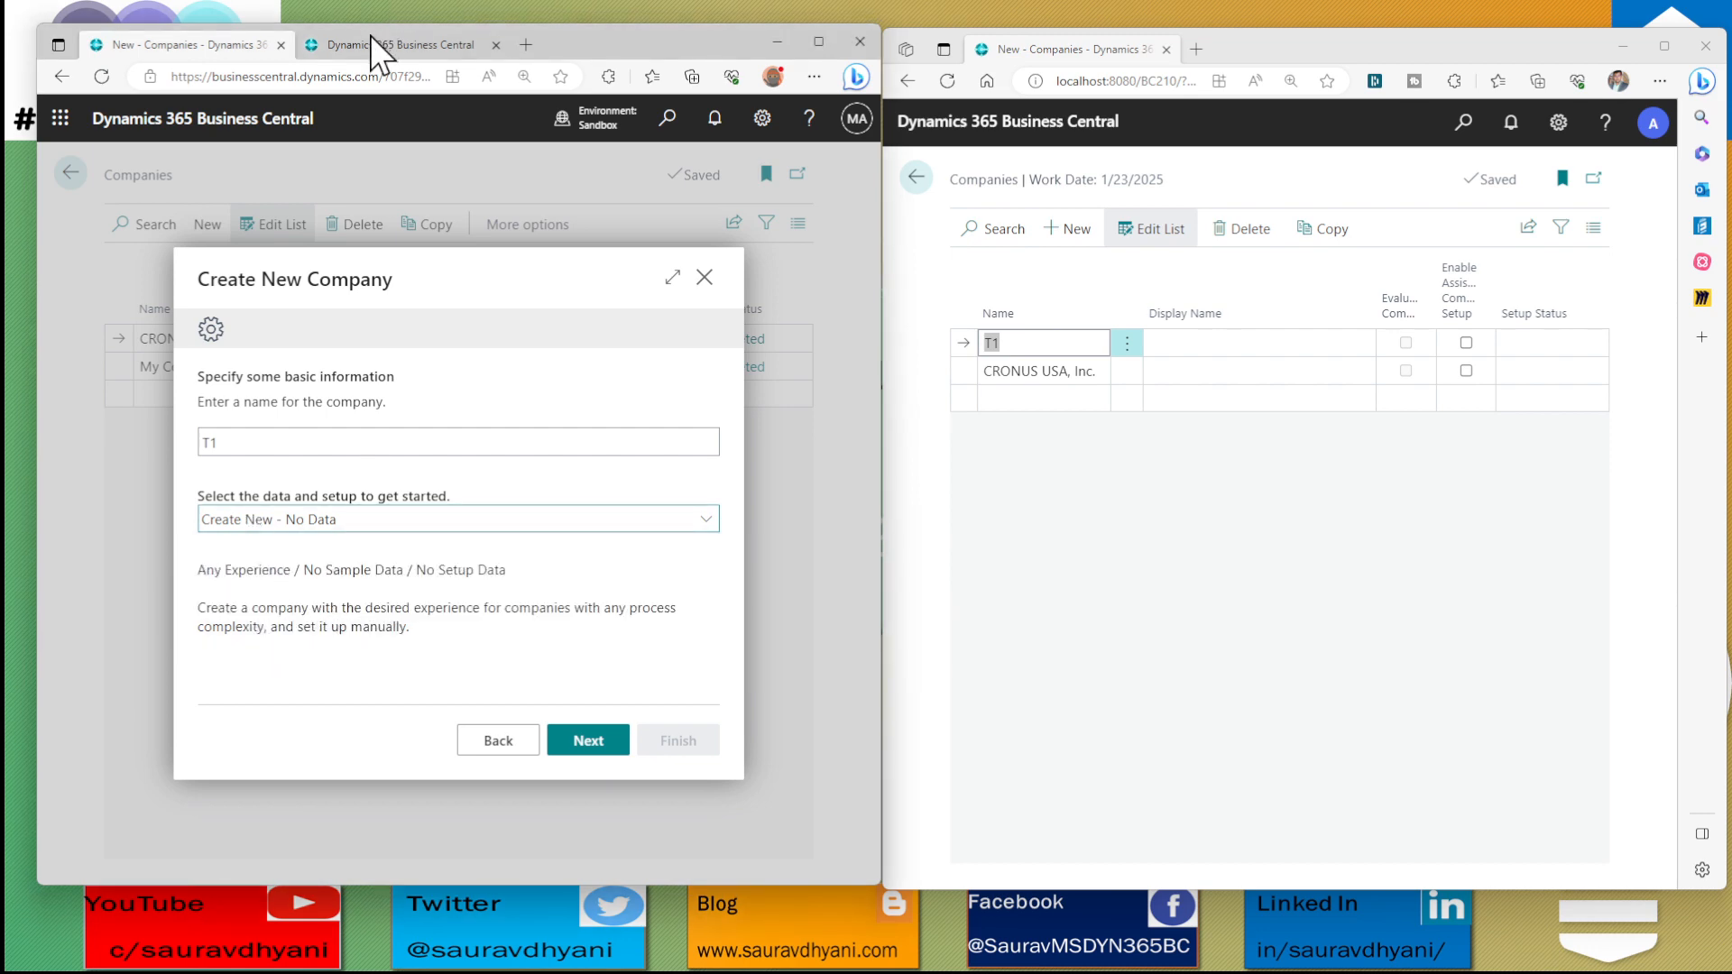
# Start the Create New Company assisted setup from the Production environment's Companies list and review its data and setup options
pyautogui.click(397, 45)
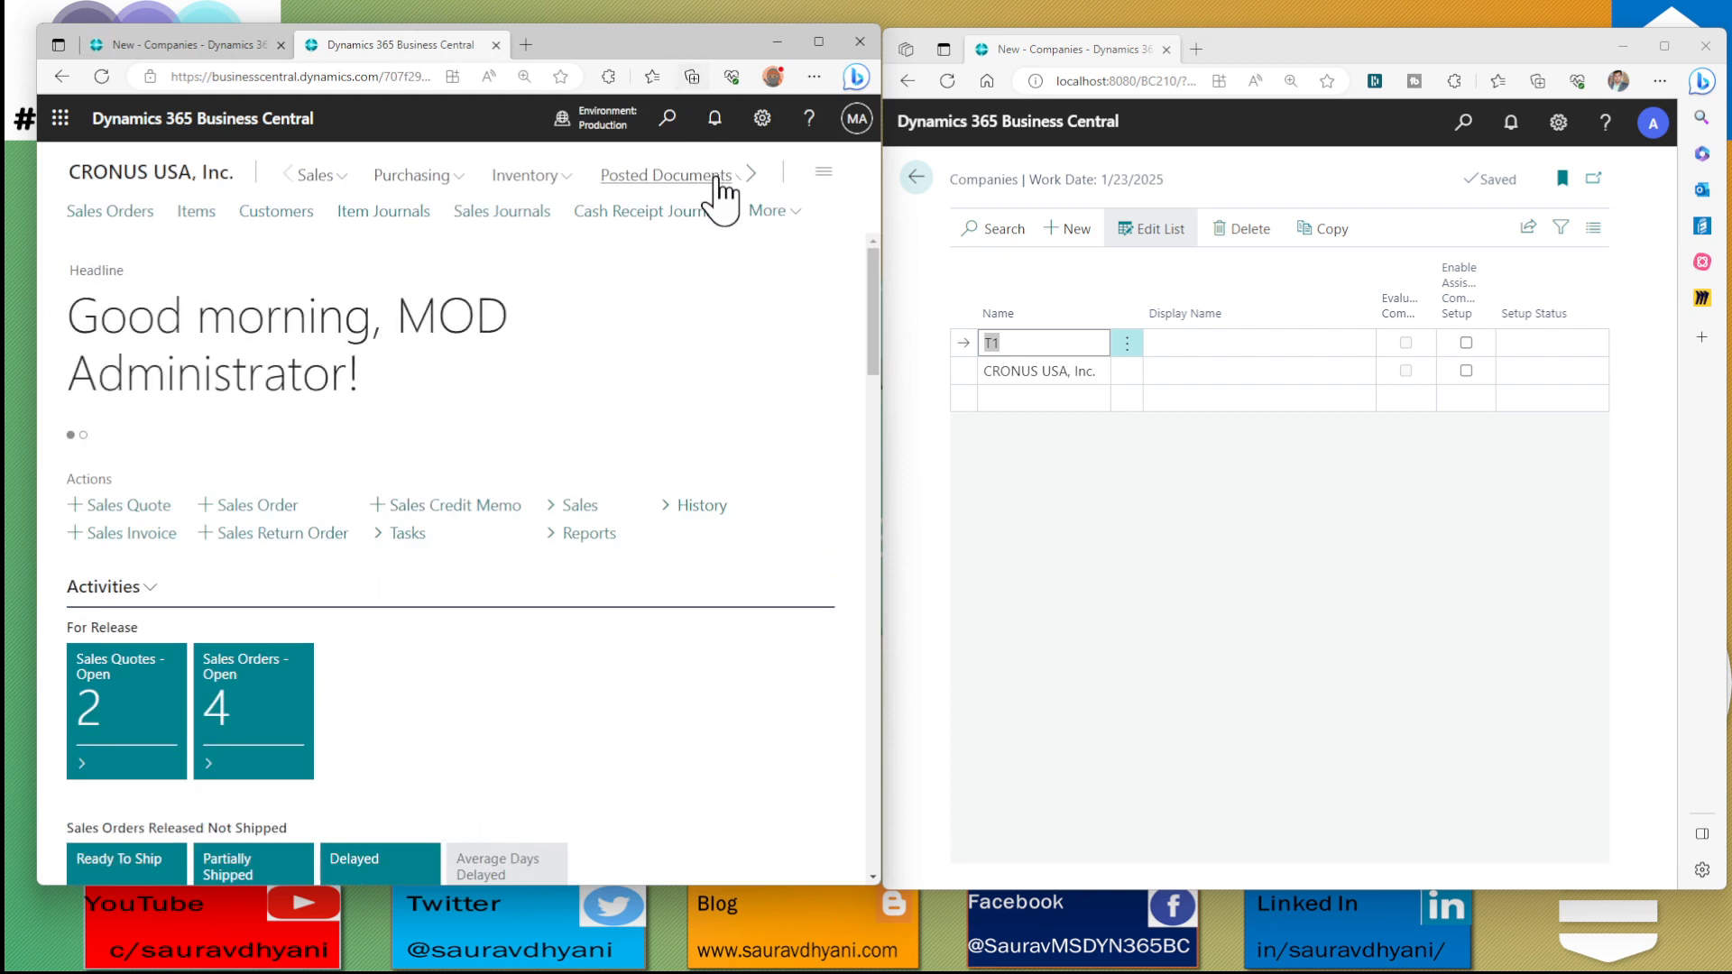
pyautogui.click(792, 216)
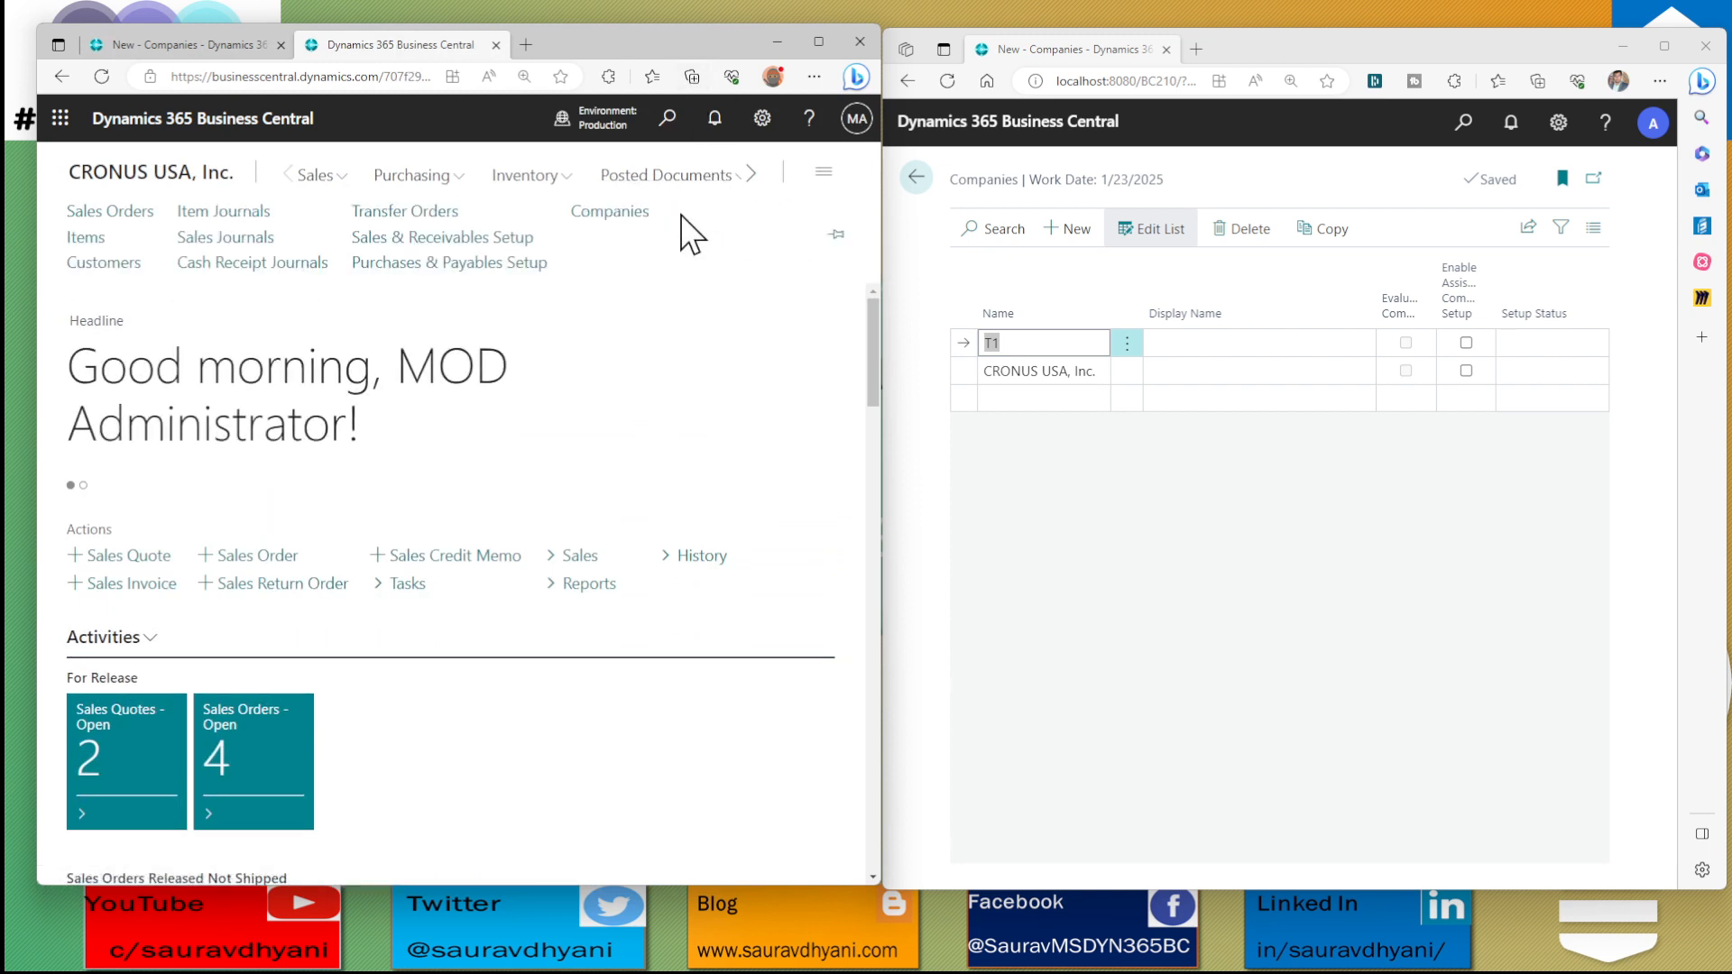
pyautogui.click(610, 213)
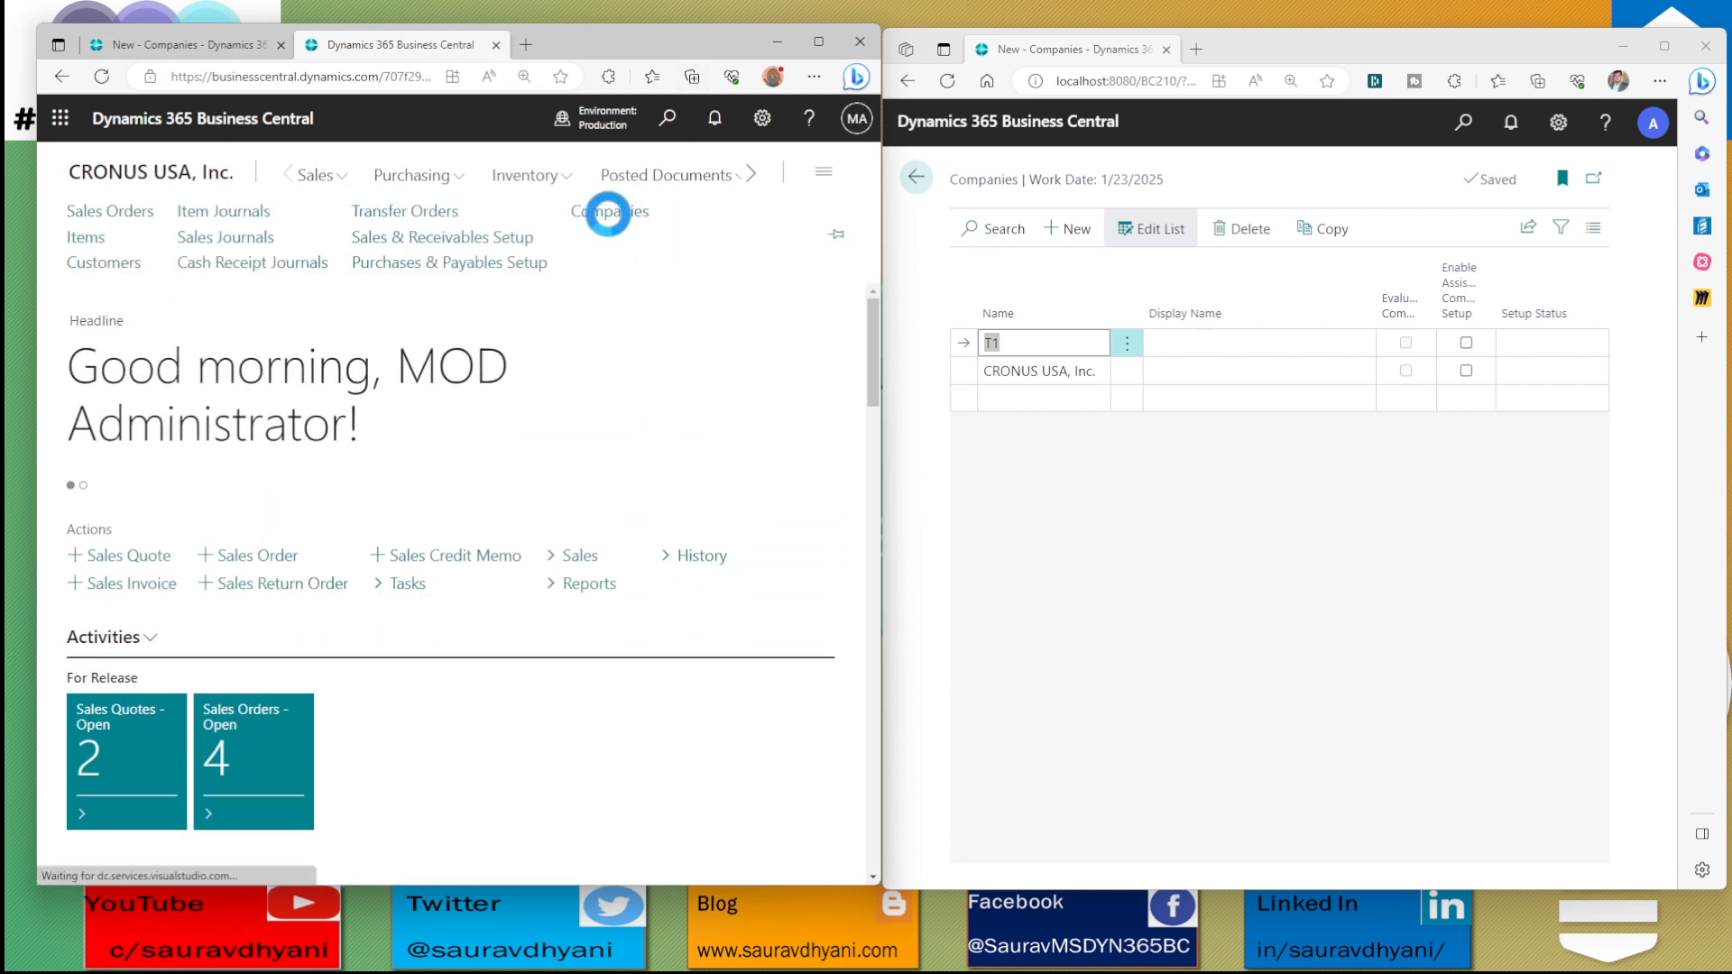
pyautogui.click(327, 211)
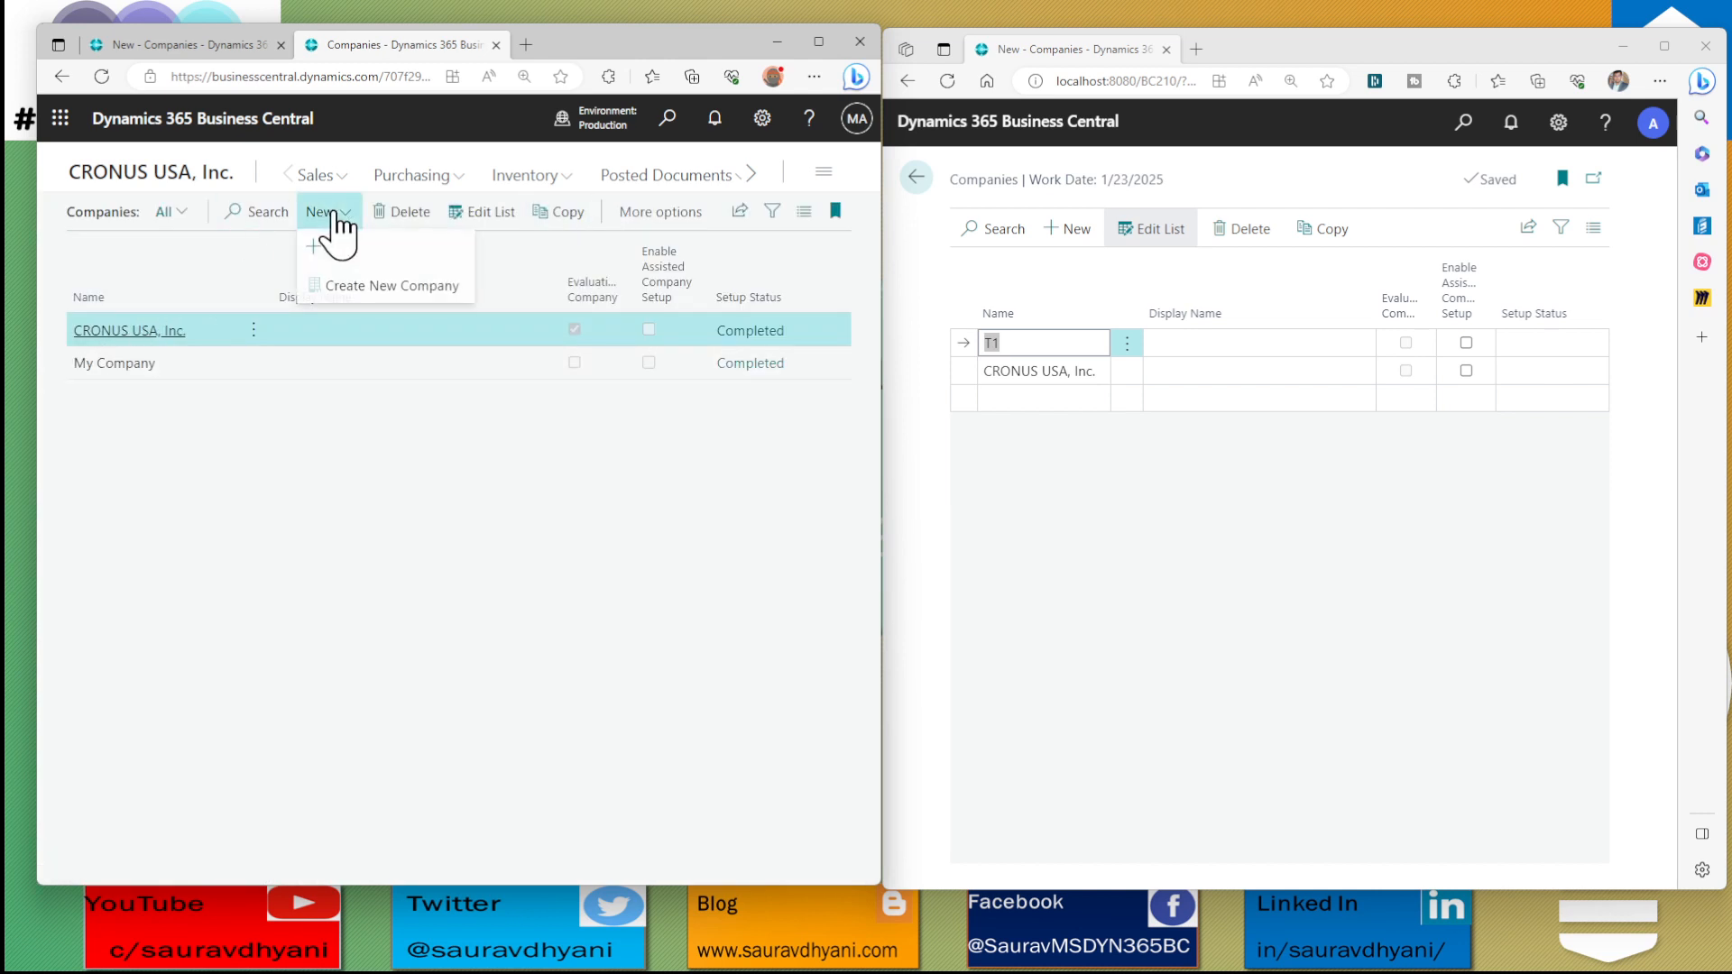
pyautogui.click(349, 289)
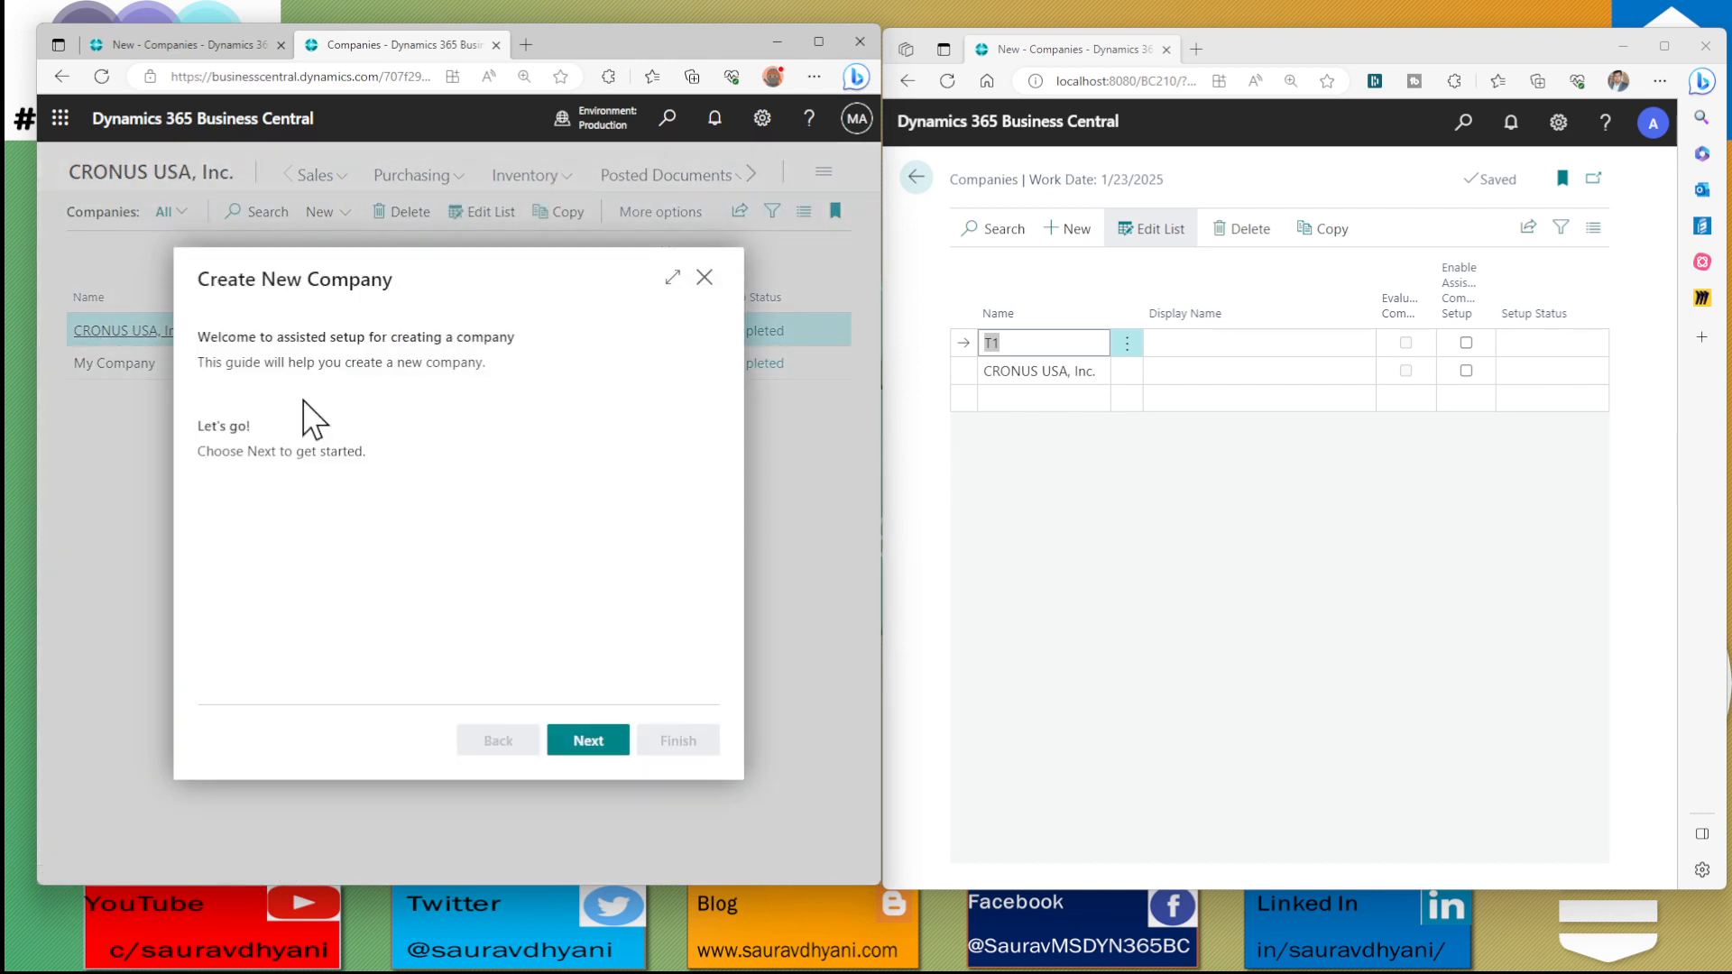
pyautogui.click(588, 740)
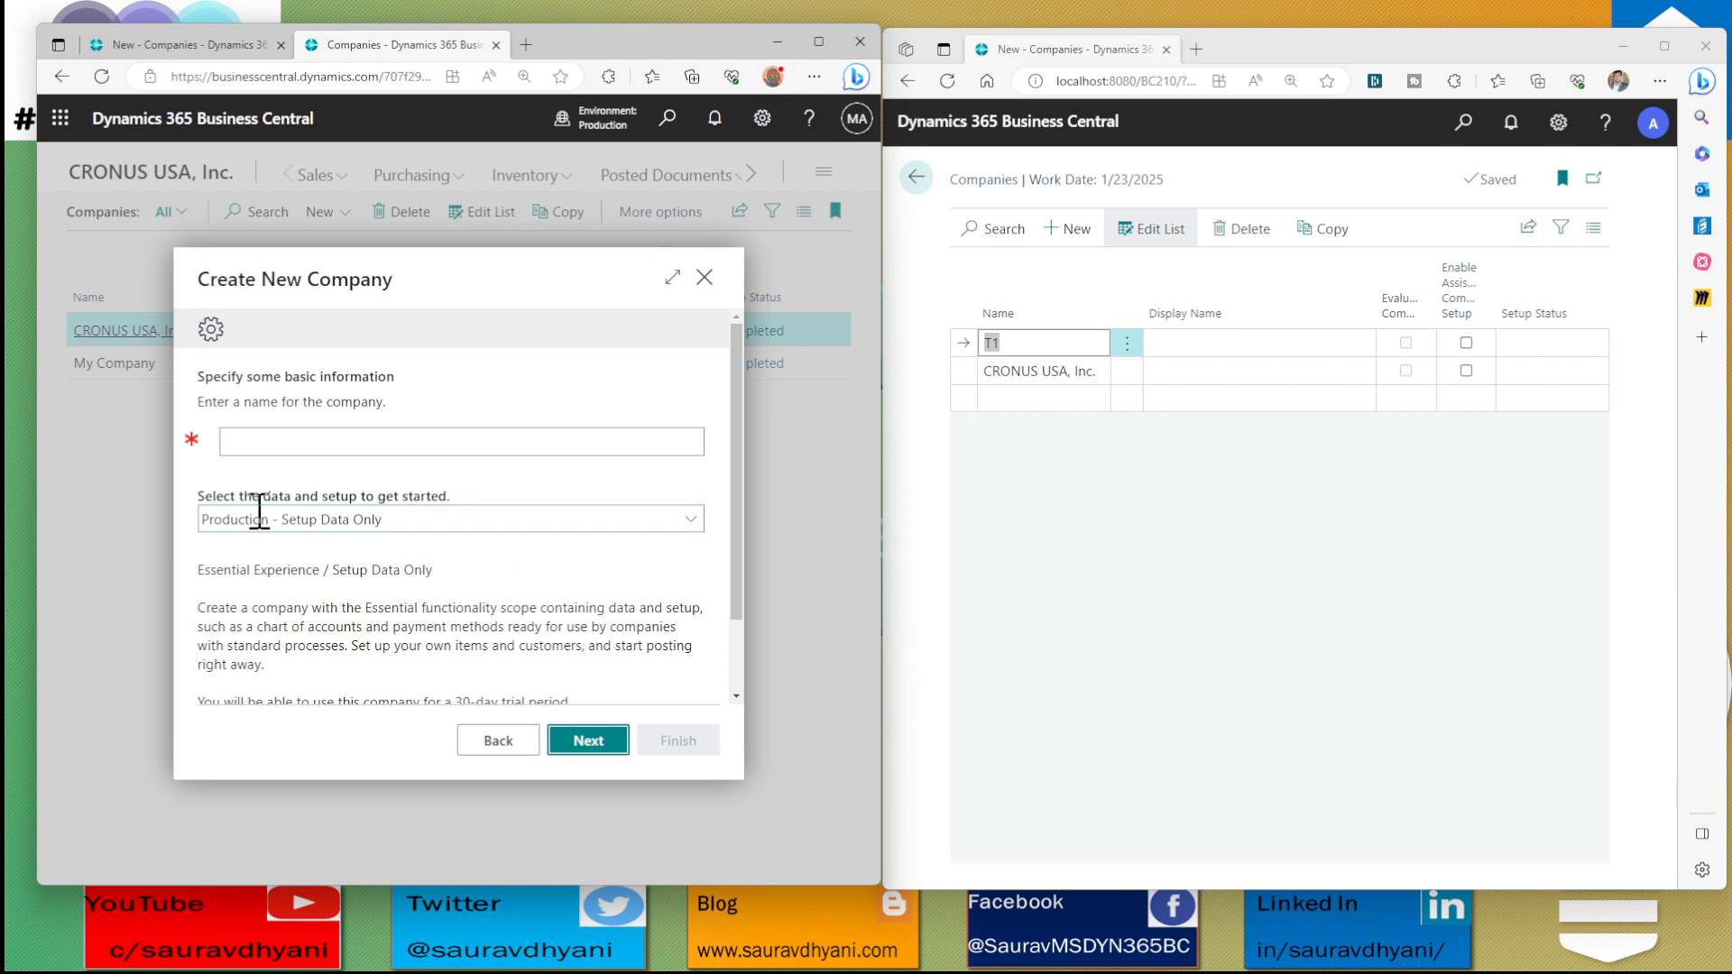
pyautogui.click(339, 517)
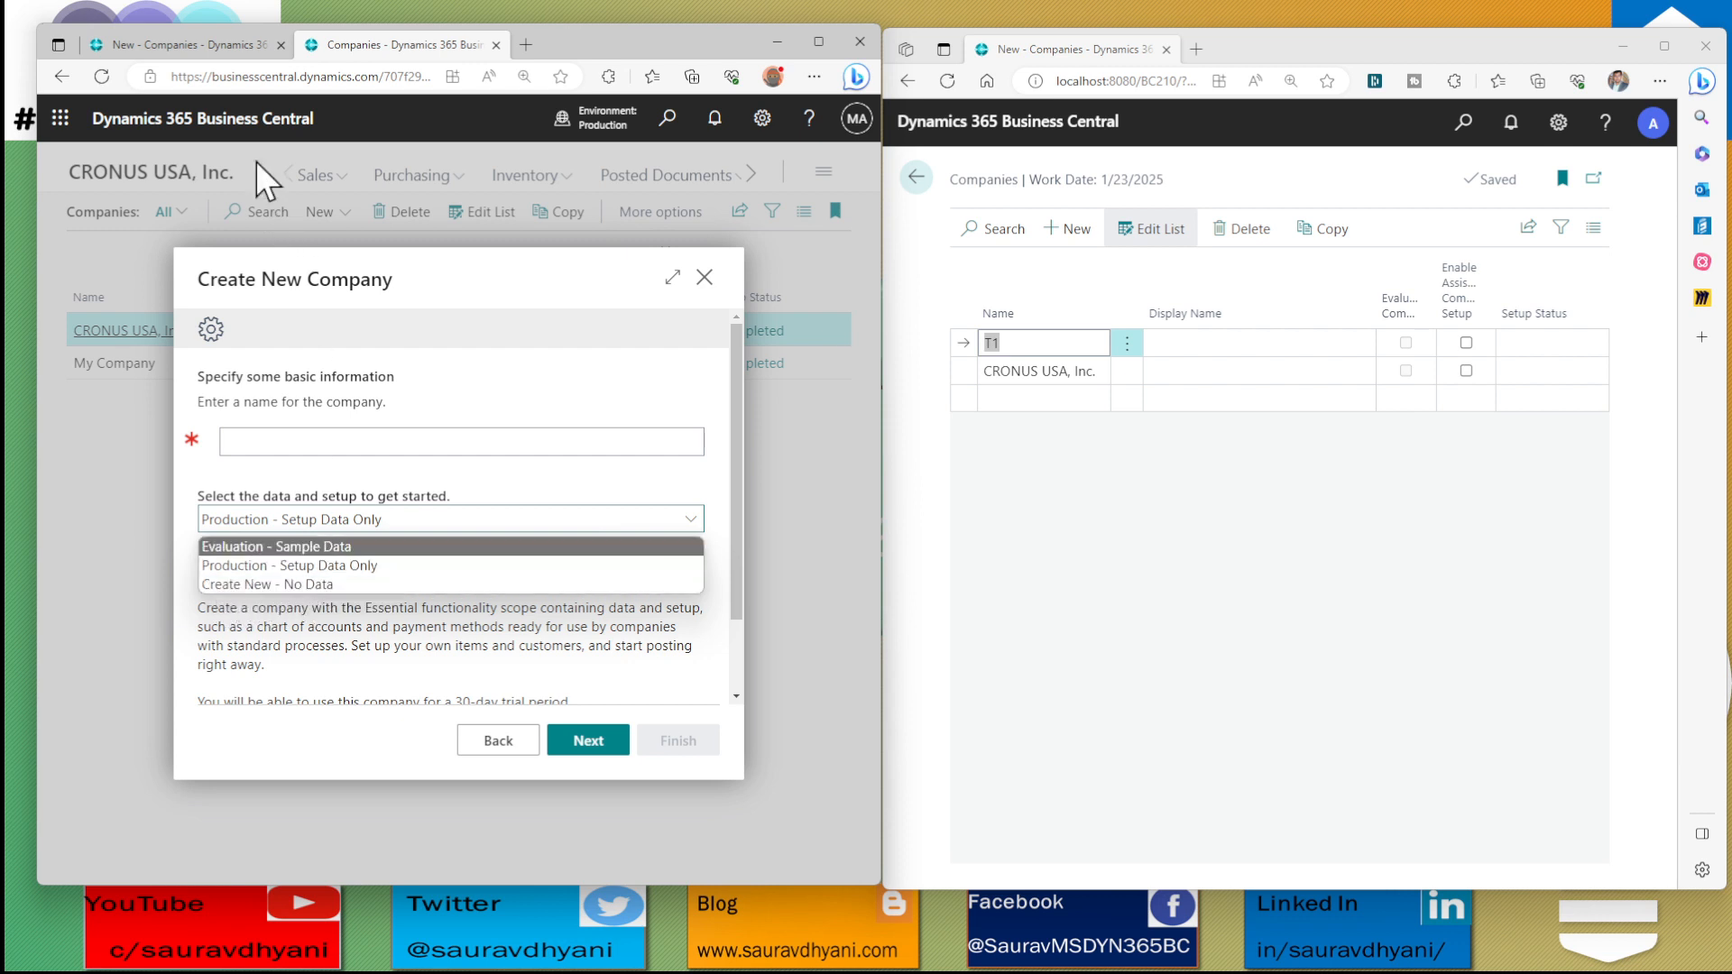
# Return to the sandbox setup, keep Create New - No Data selected and finish creating company T1
pyautogui.click(236, 51)
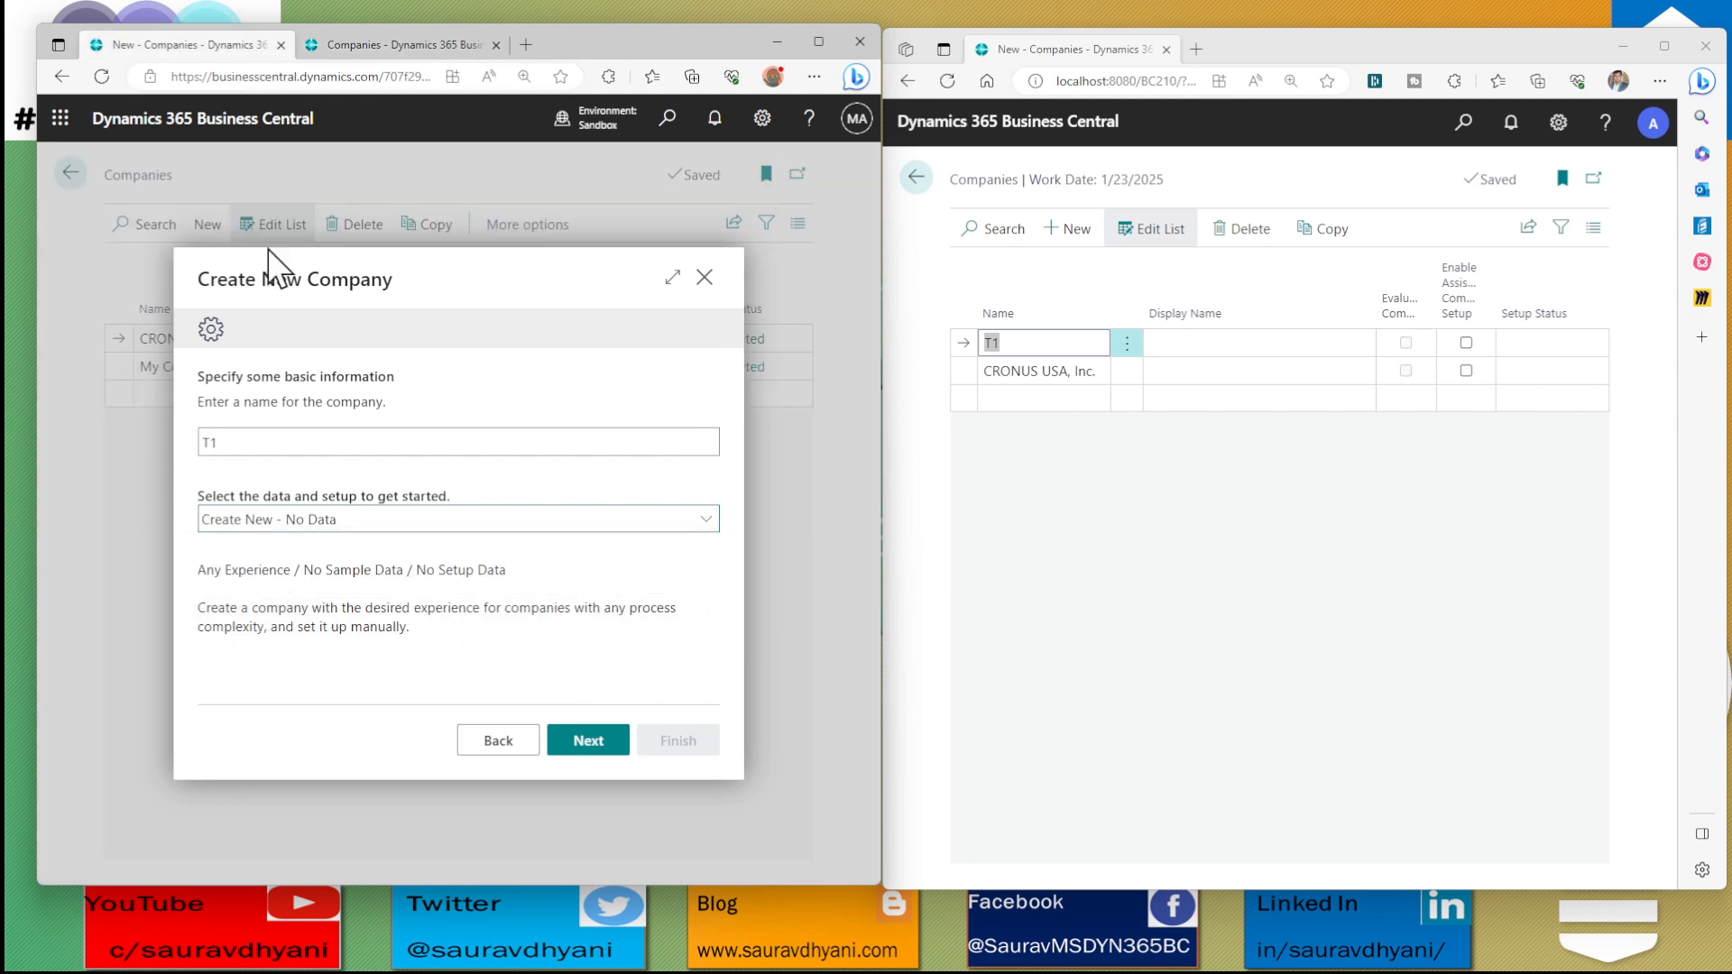
pyautogui.click(341, 520)
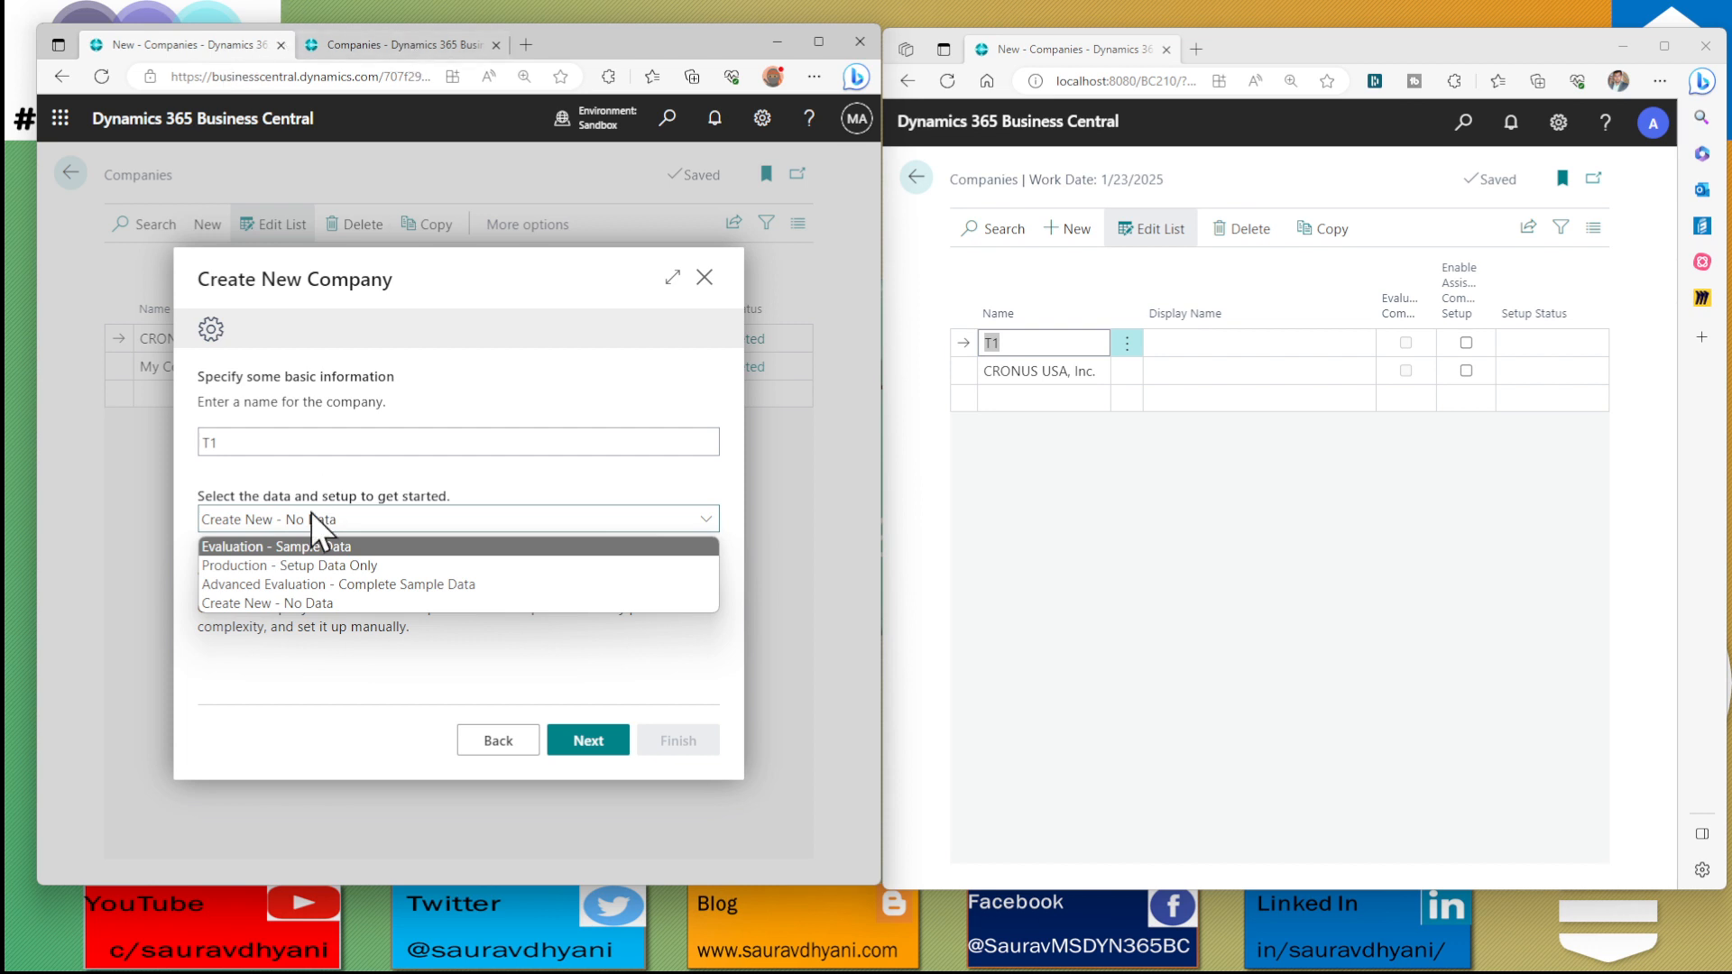
pyautogui.click(258, 604)
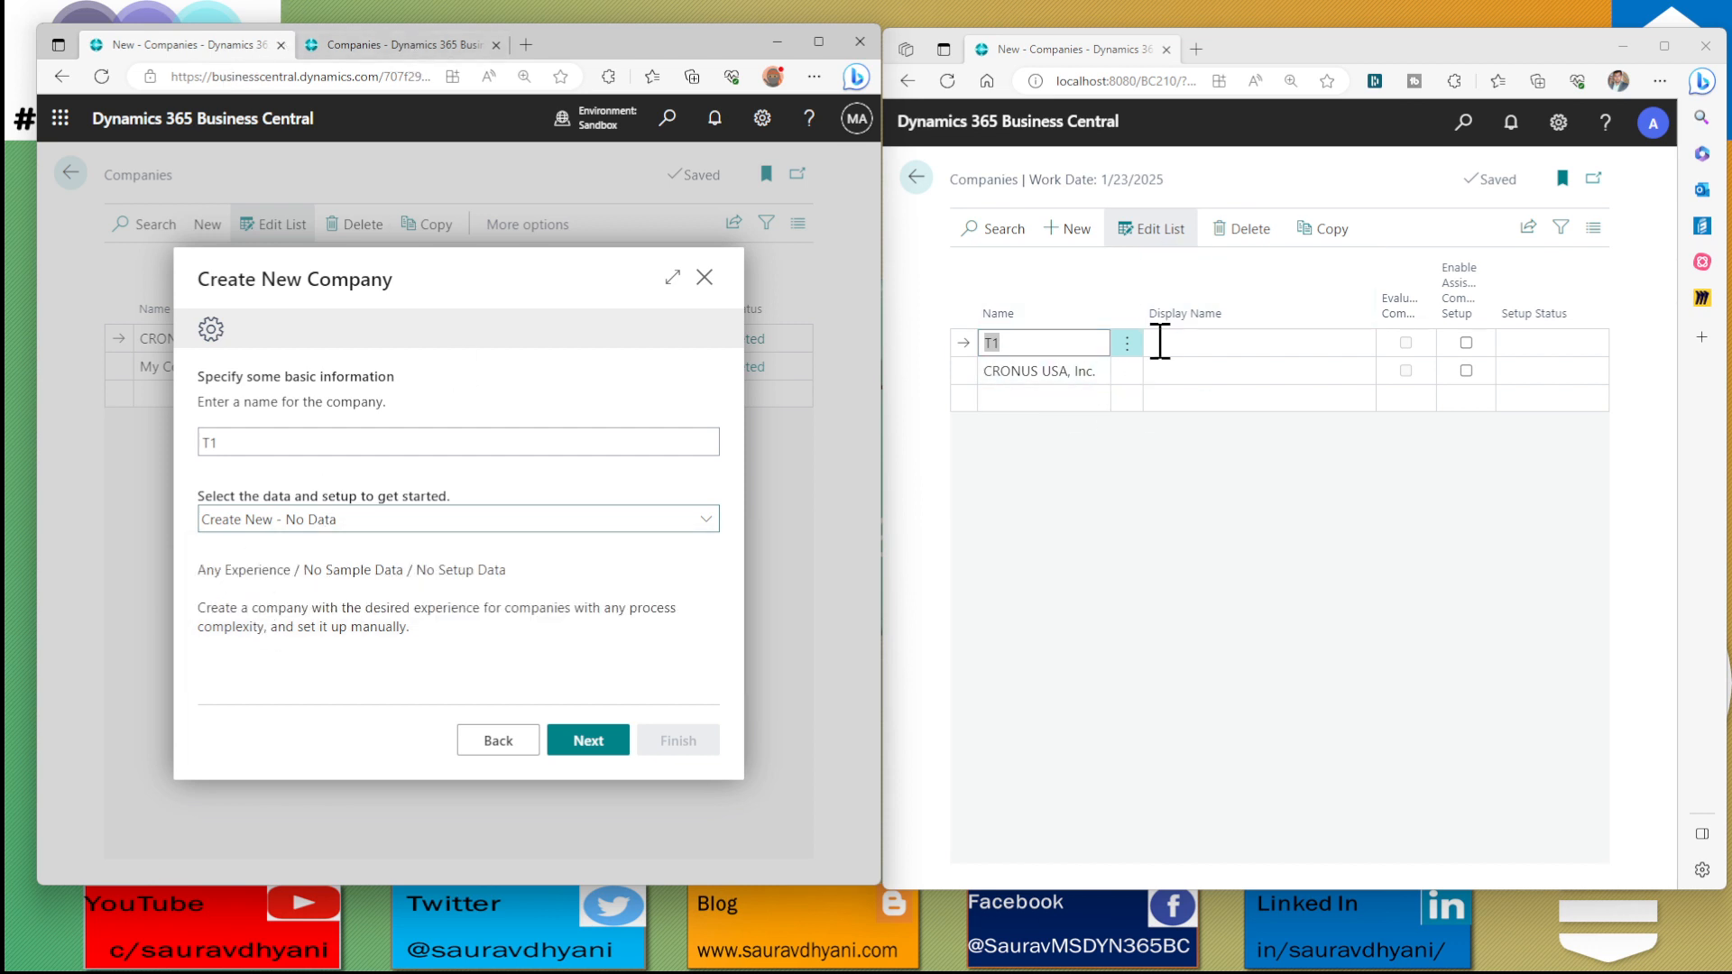
pyautogui.click(1038, 372)
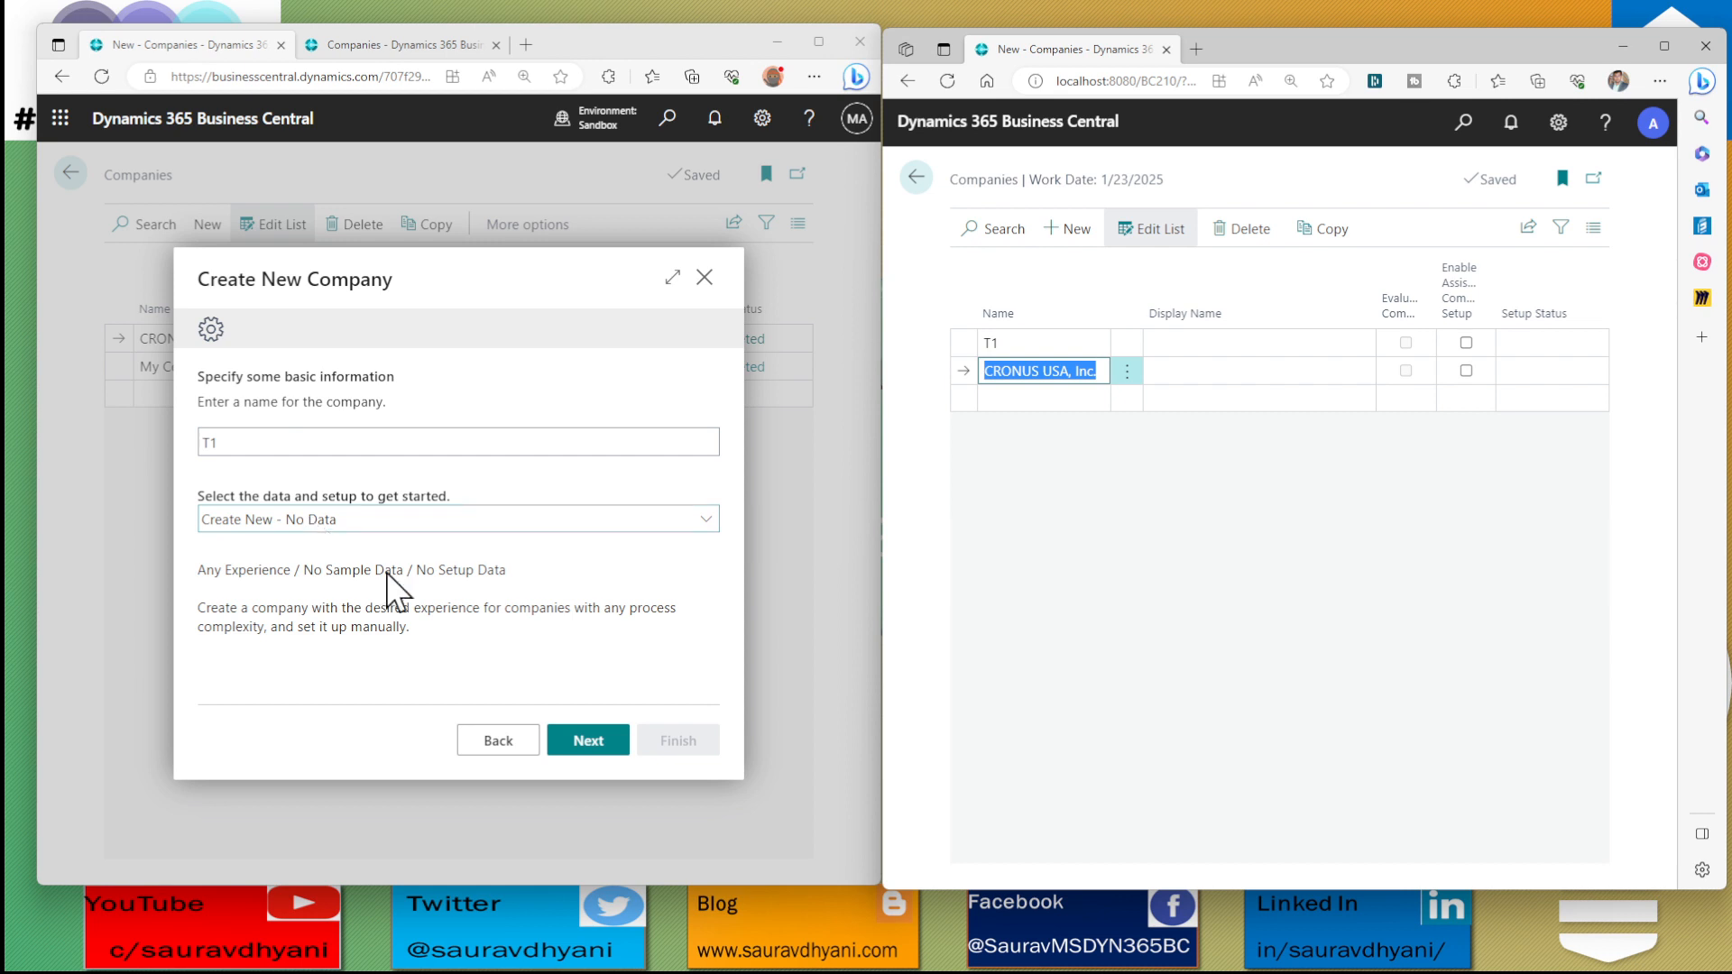
pyautogui.click(600, 743)
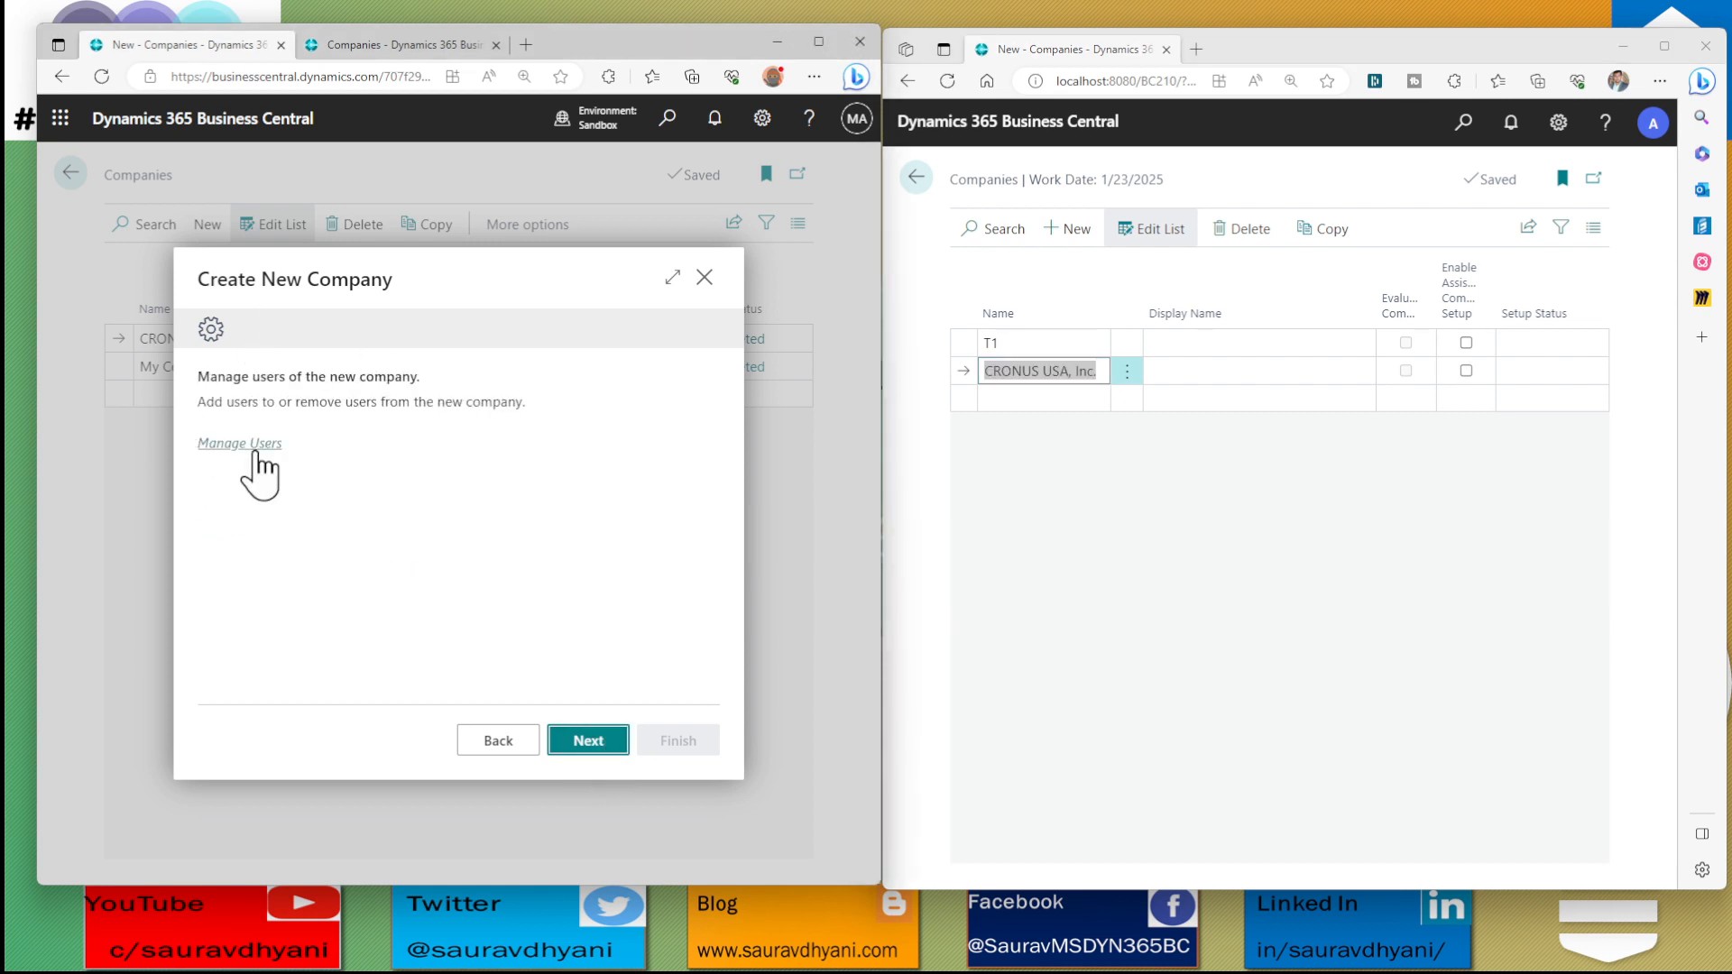
pyautogui.click(586, 740)
pyautogui.click(686, 744)
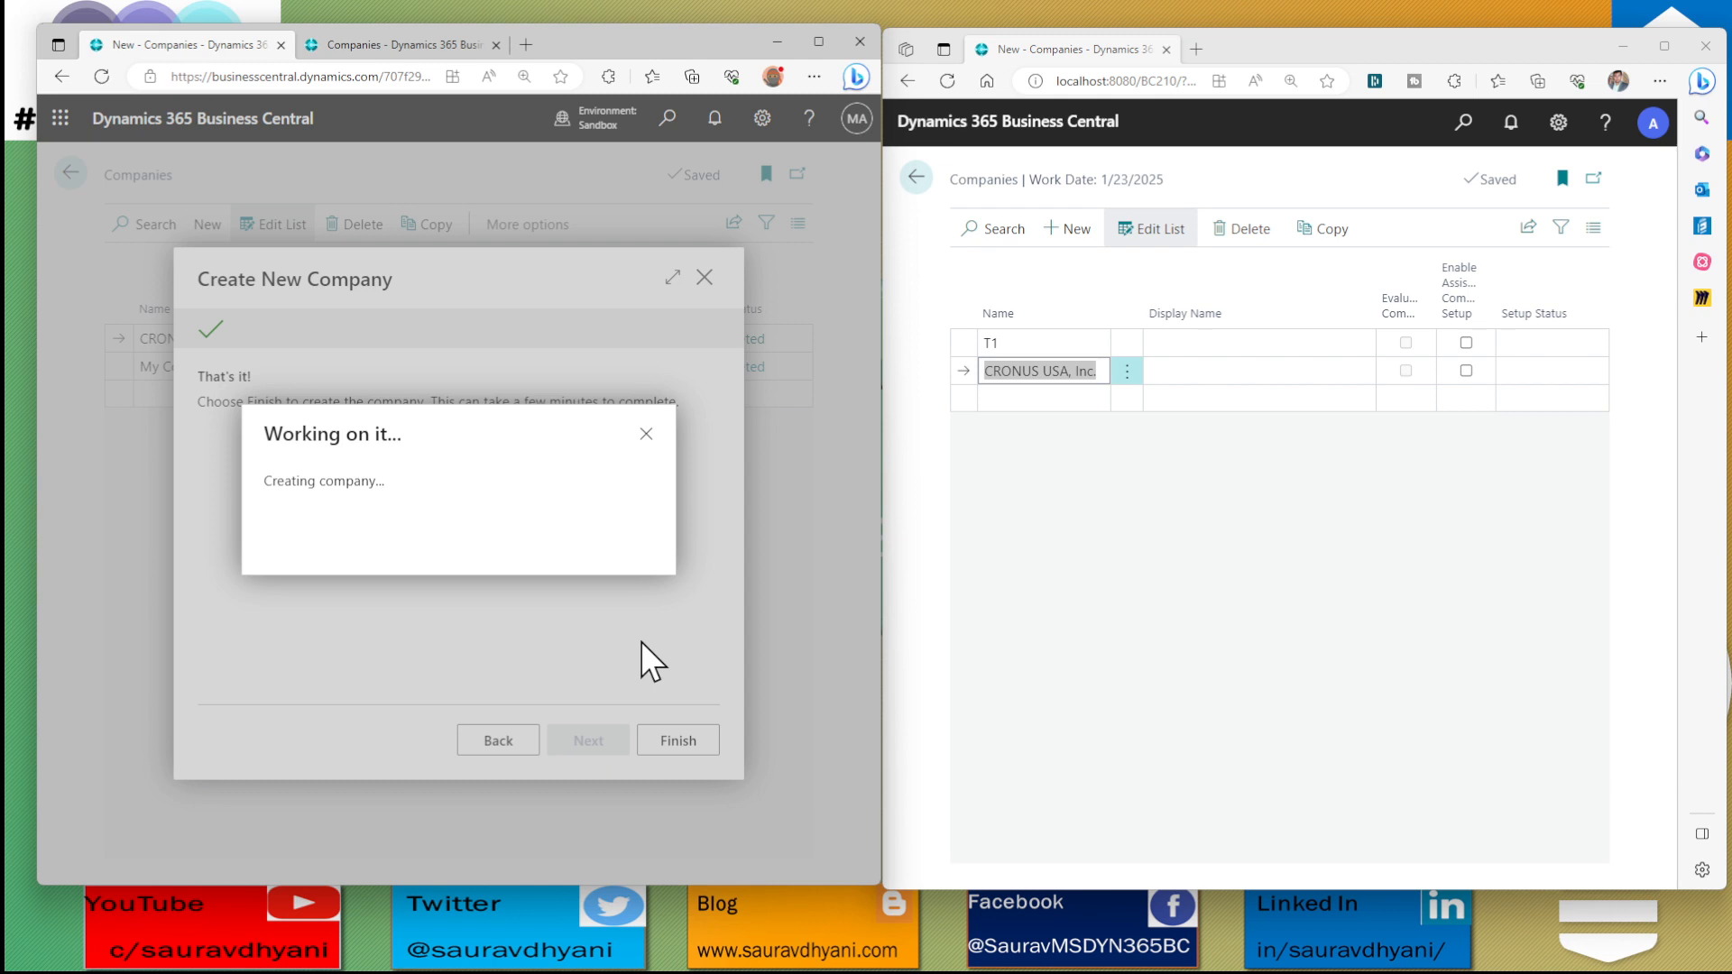
# Rename the on-premises company T1 to T2 in the Companies list
pyautogui.click(1017, 343)
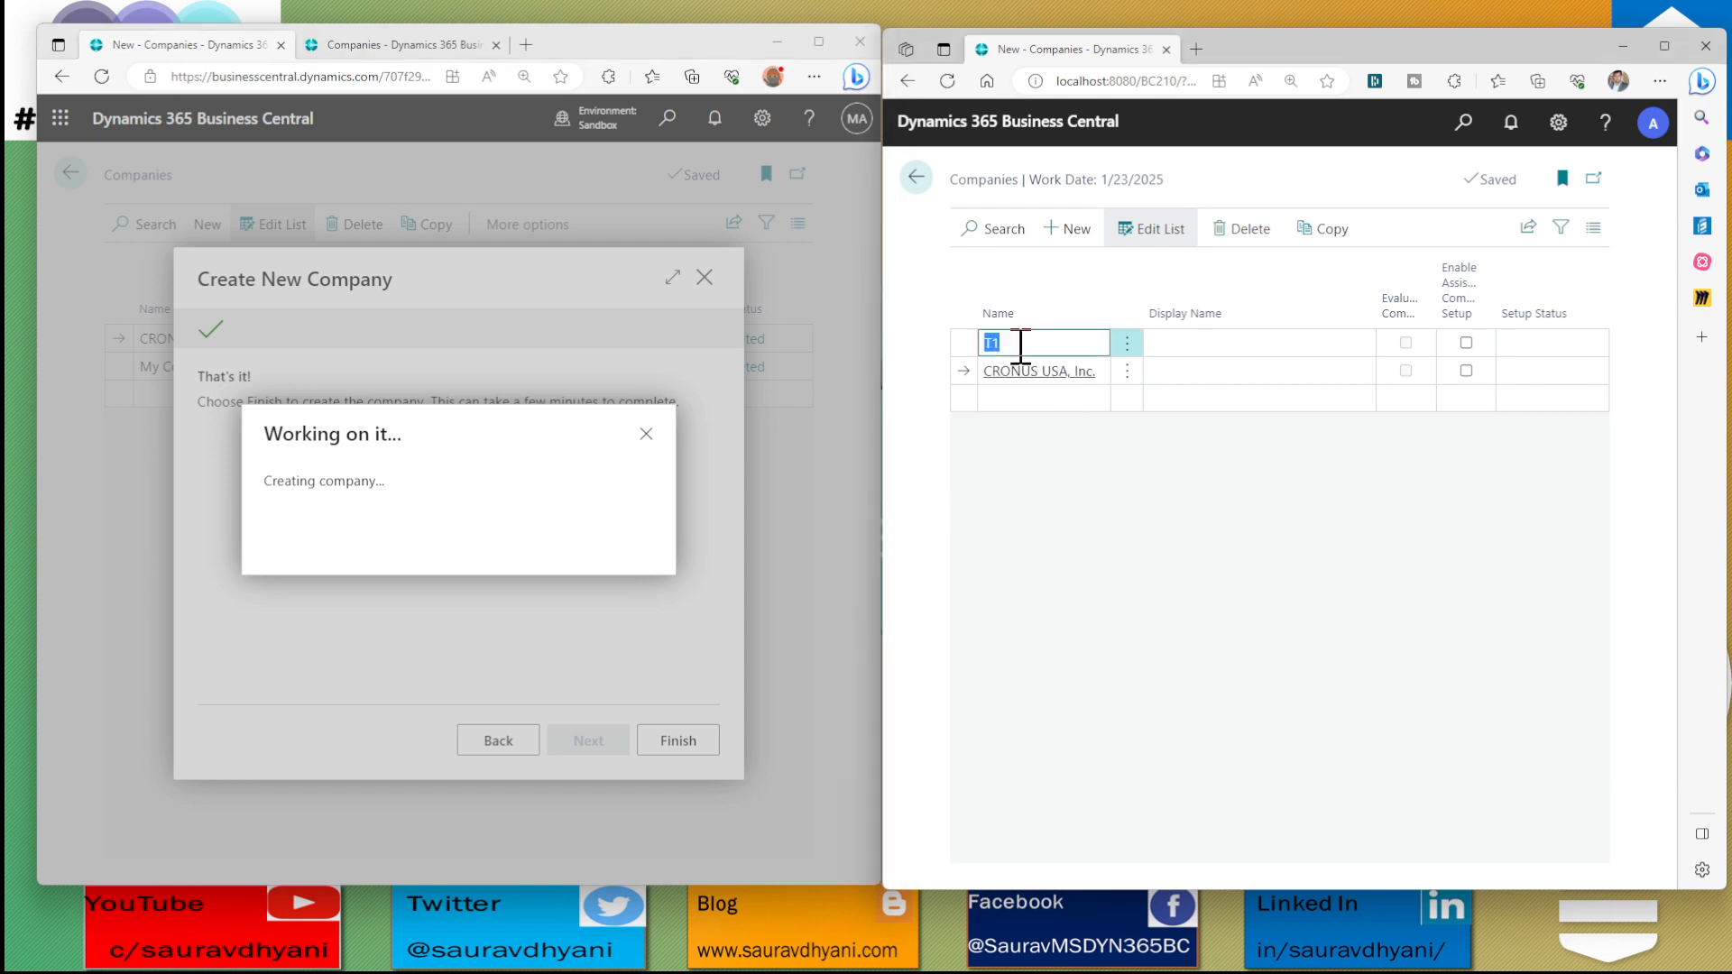
pyautogui.click(1024, 344)
pyautogui.press('BackSpace')
pyautogui.write('2')
pyautogui.press('Tab')
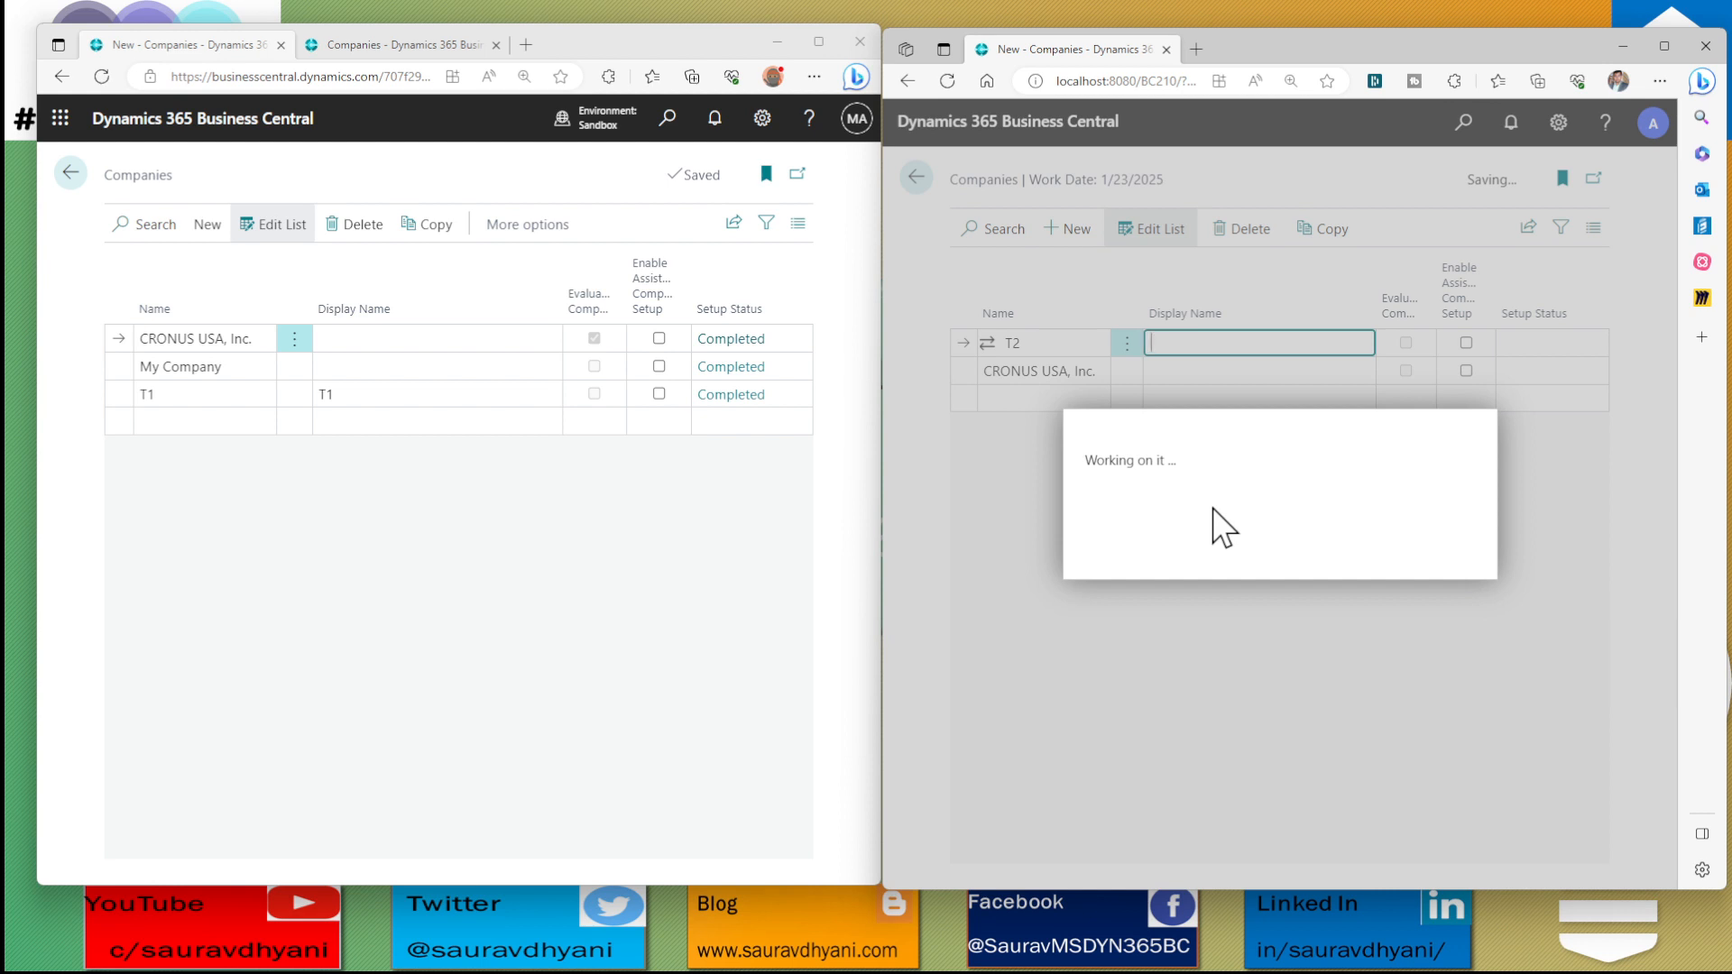
# Try to rename the sandbox company T1 to T2, check the validation details and discard the change
pyautogui.click(189, 393)
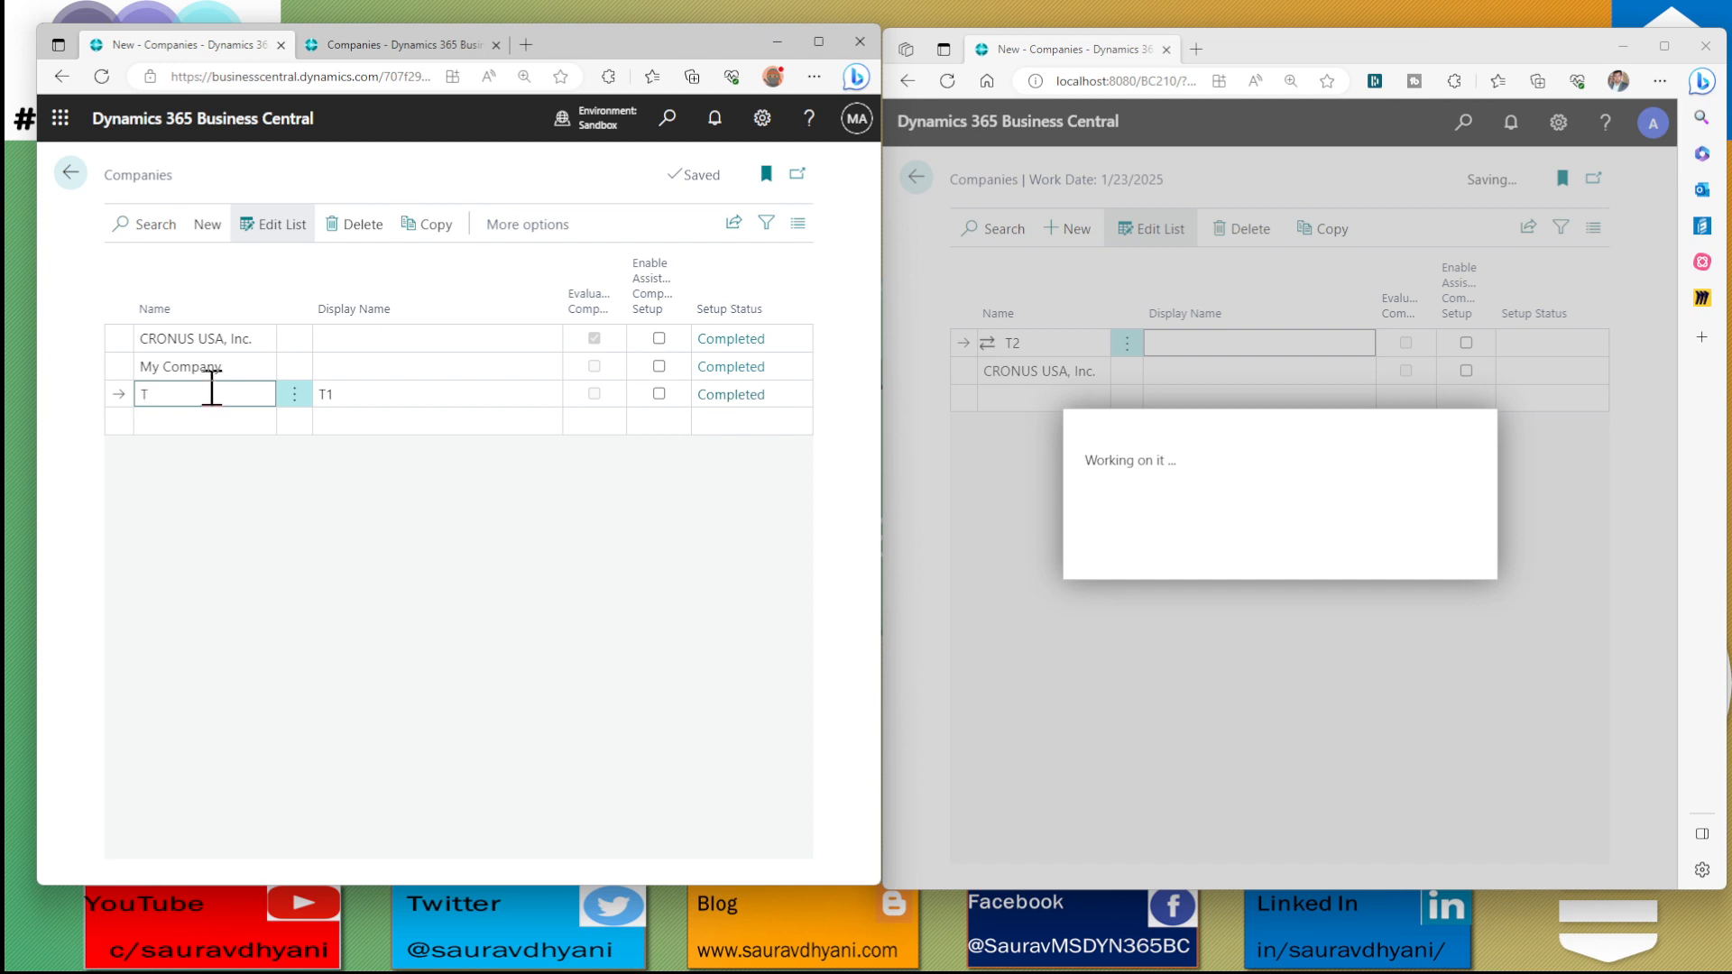
pyautogui.write('2')
pyautogui.press('Tab')
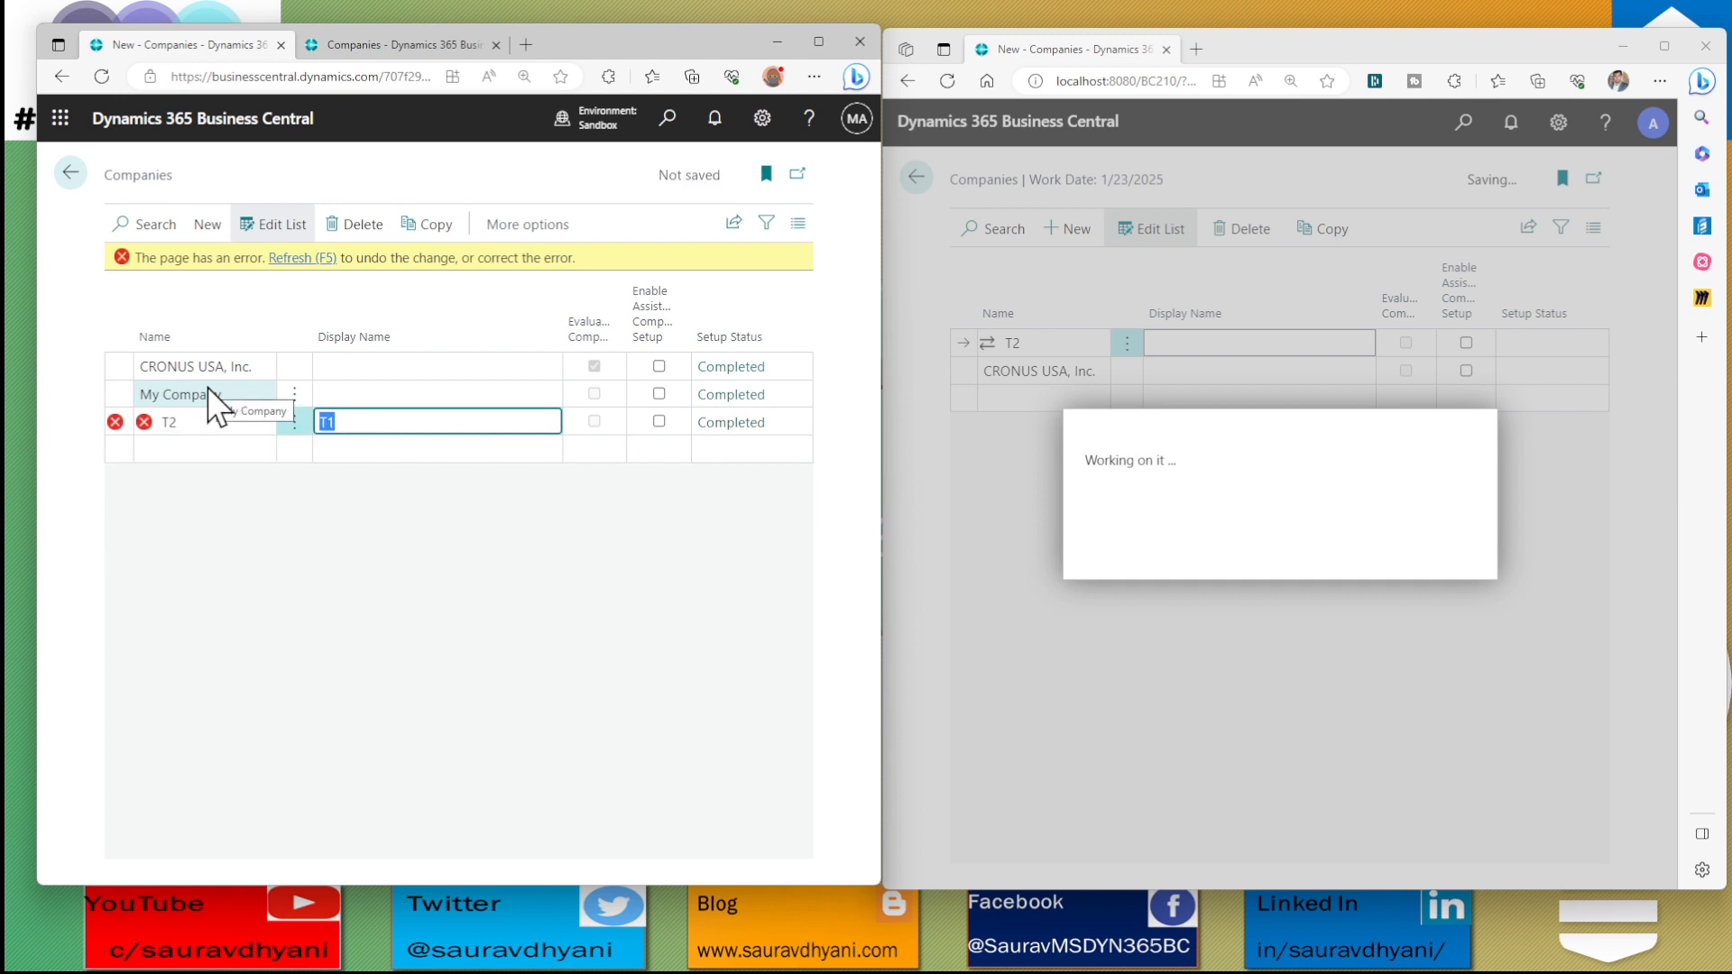
pyautogui.moveTo(113, 424)
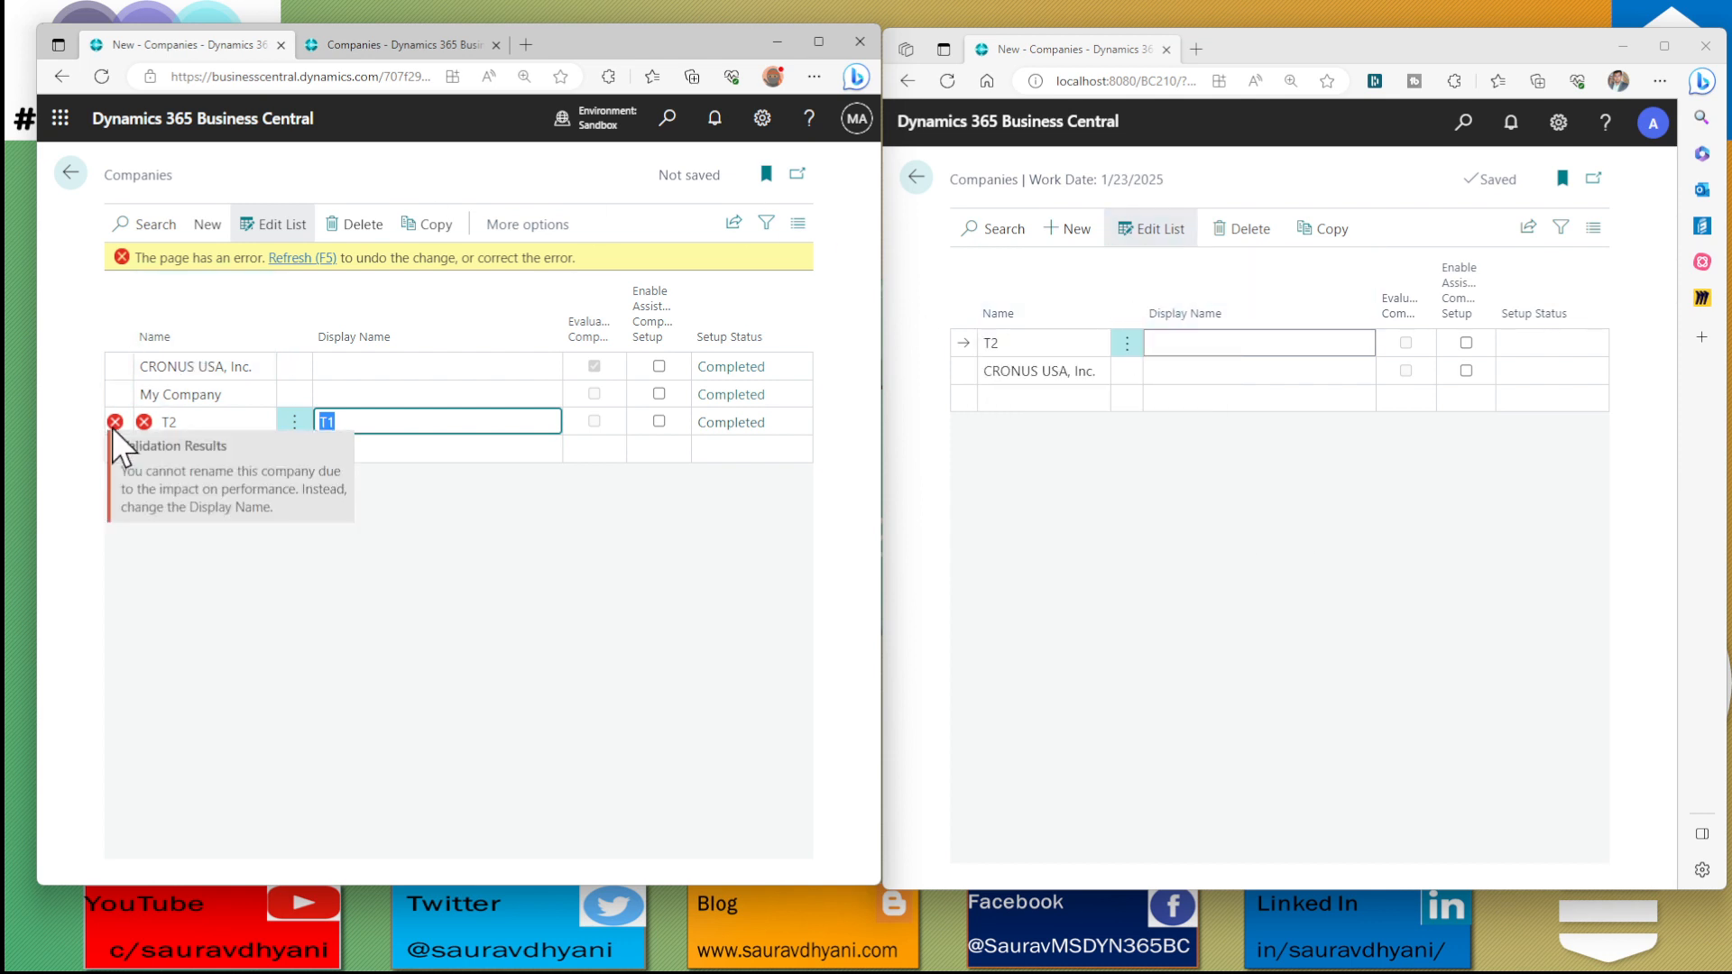
pyautogui.click(330, 259)
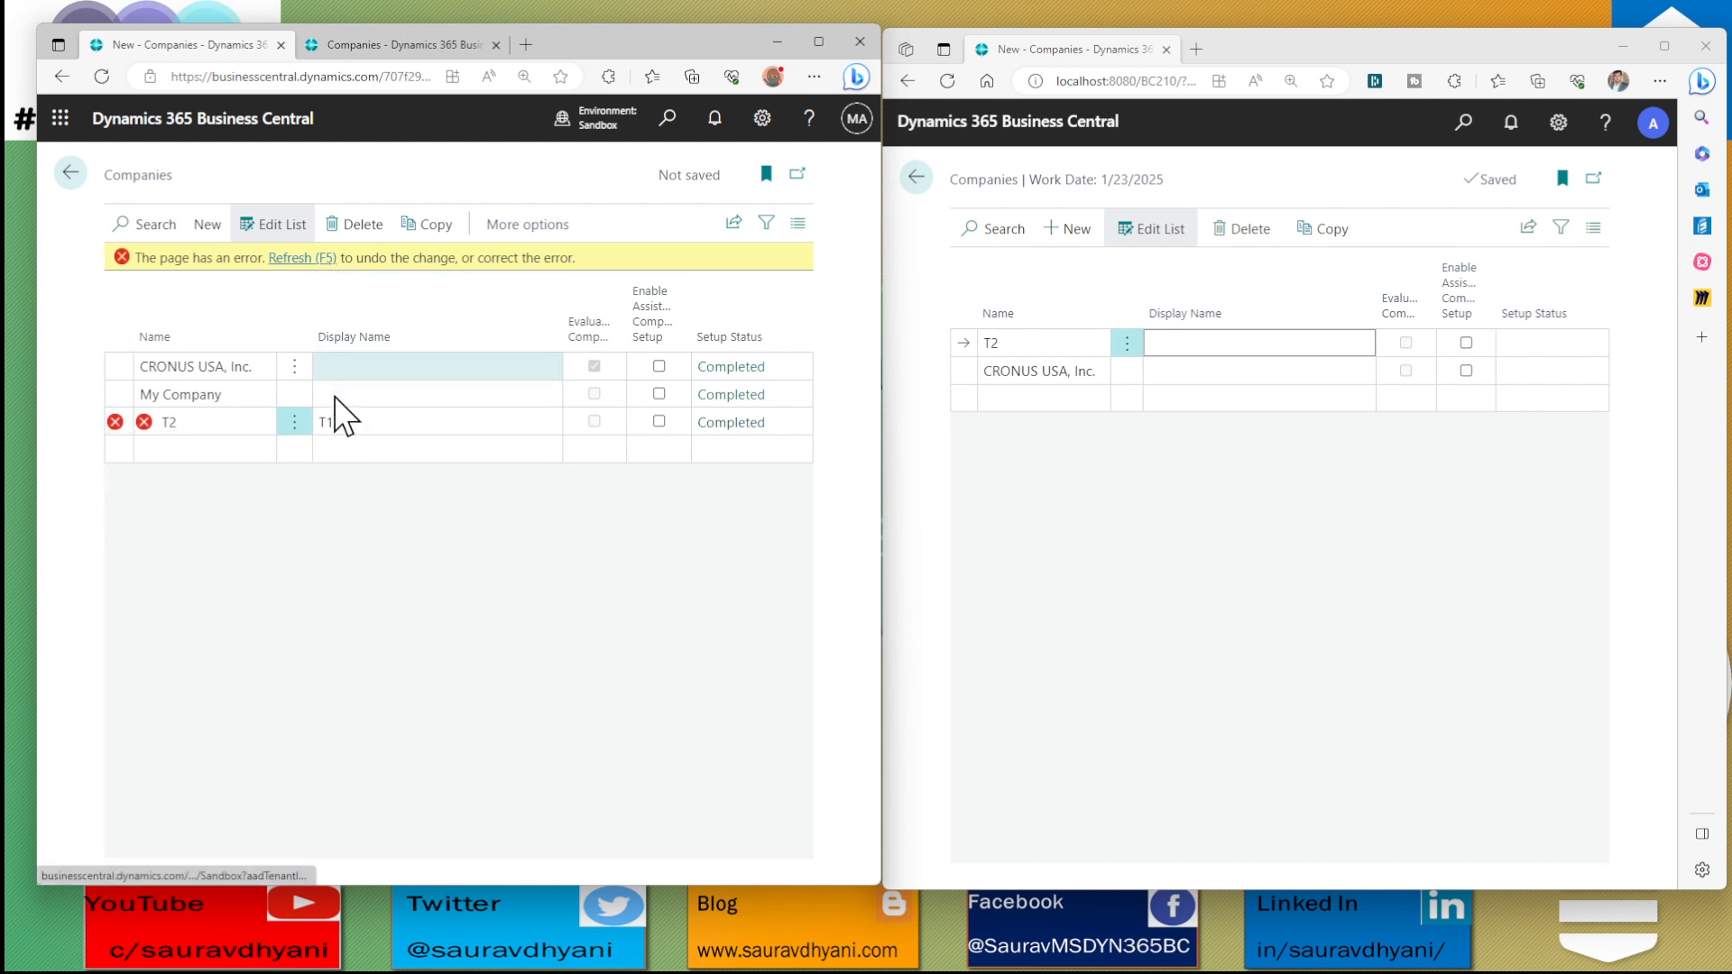
# Set the display name of the sandbox company T1 to T2
pyautogui.click(361, 394)
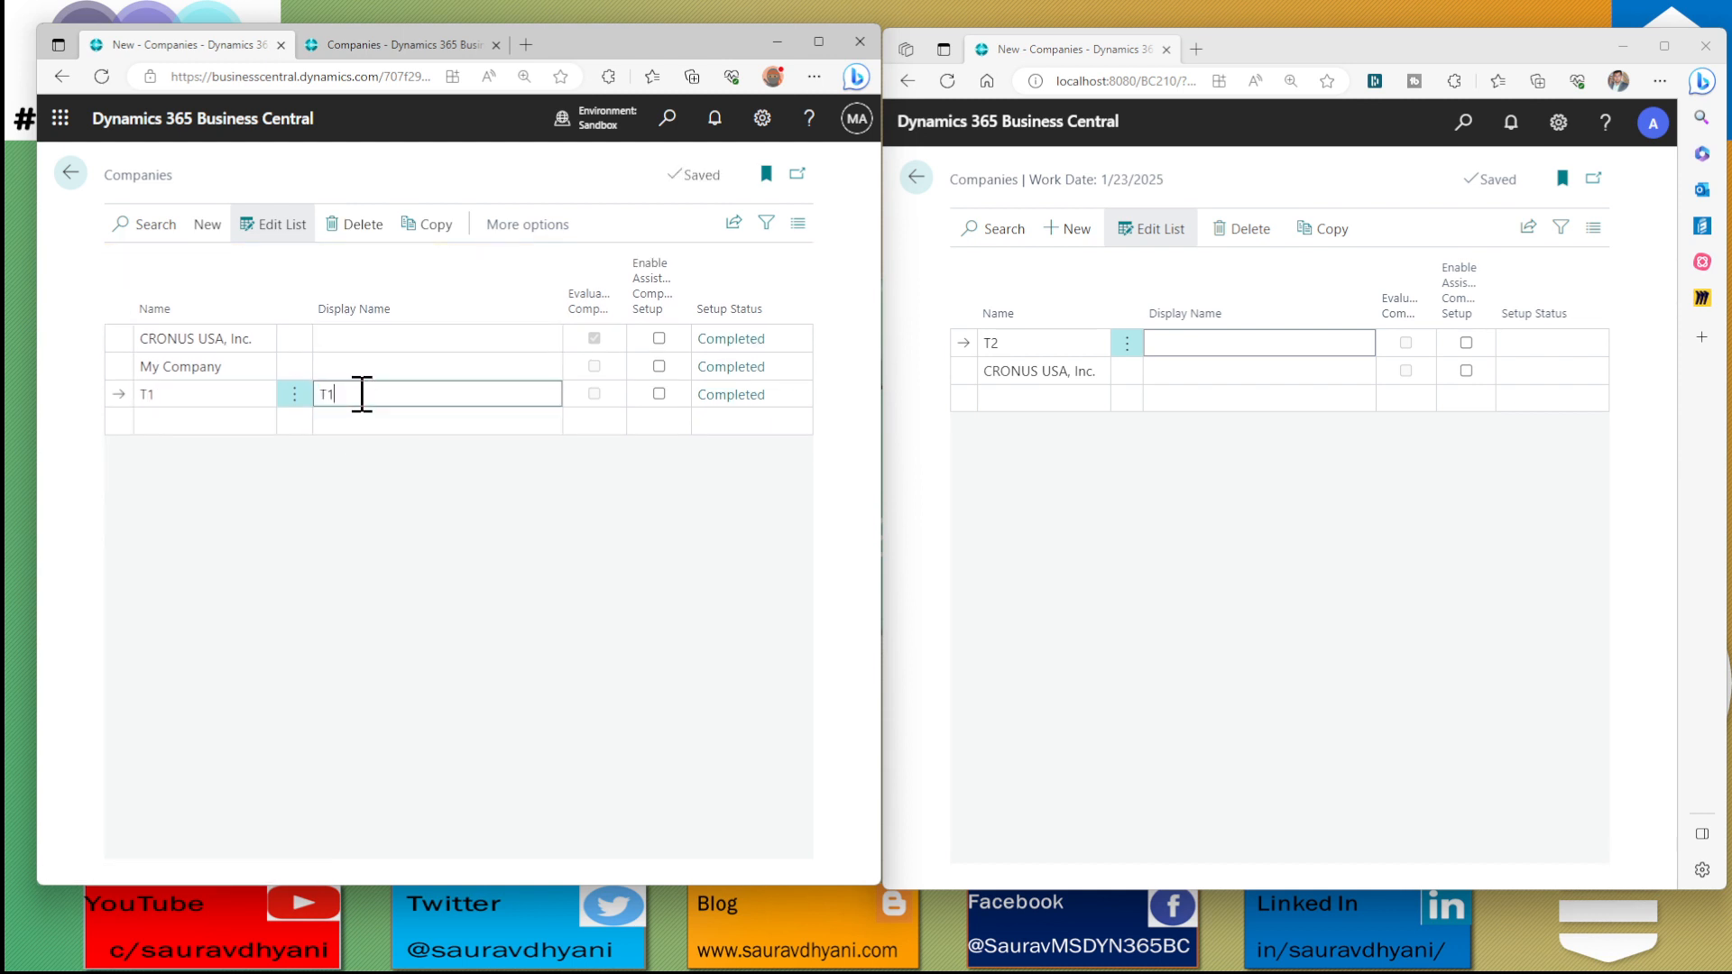
pyautogui.press('BackSpace')
pyautogui.write('2')
pyautogui.press('Tab')
pyautogui.click(290, 397)
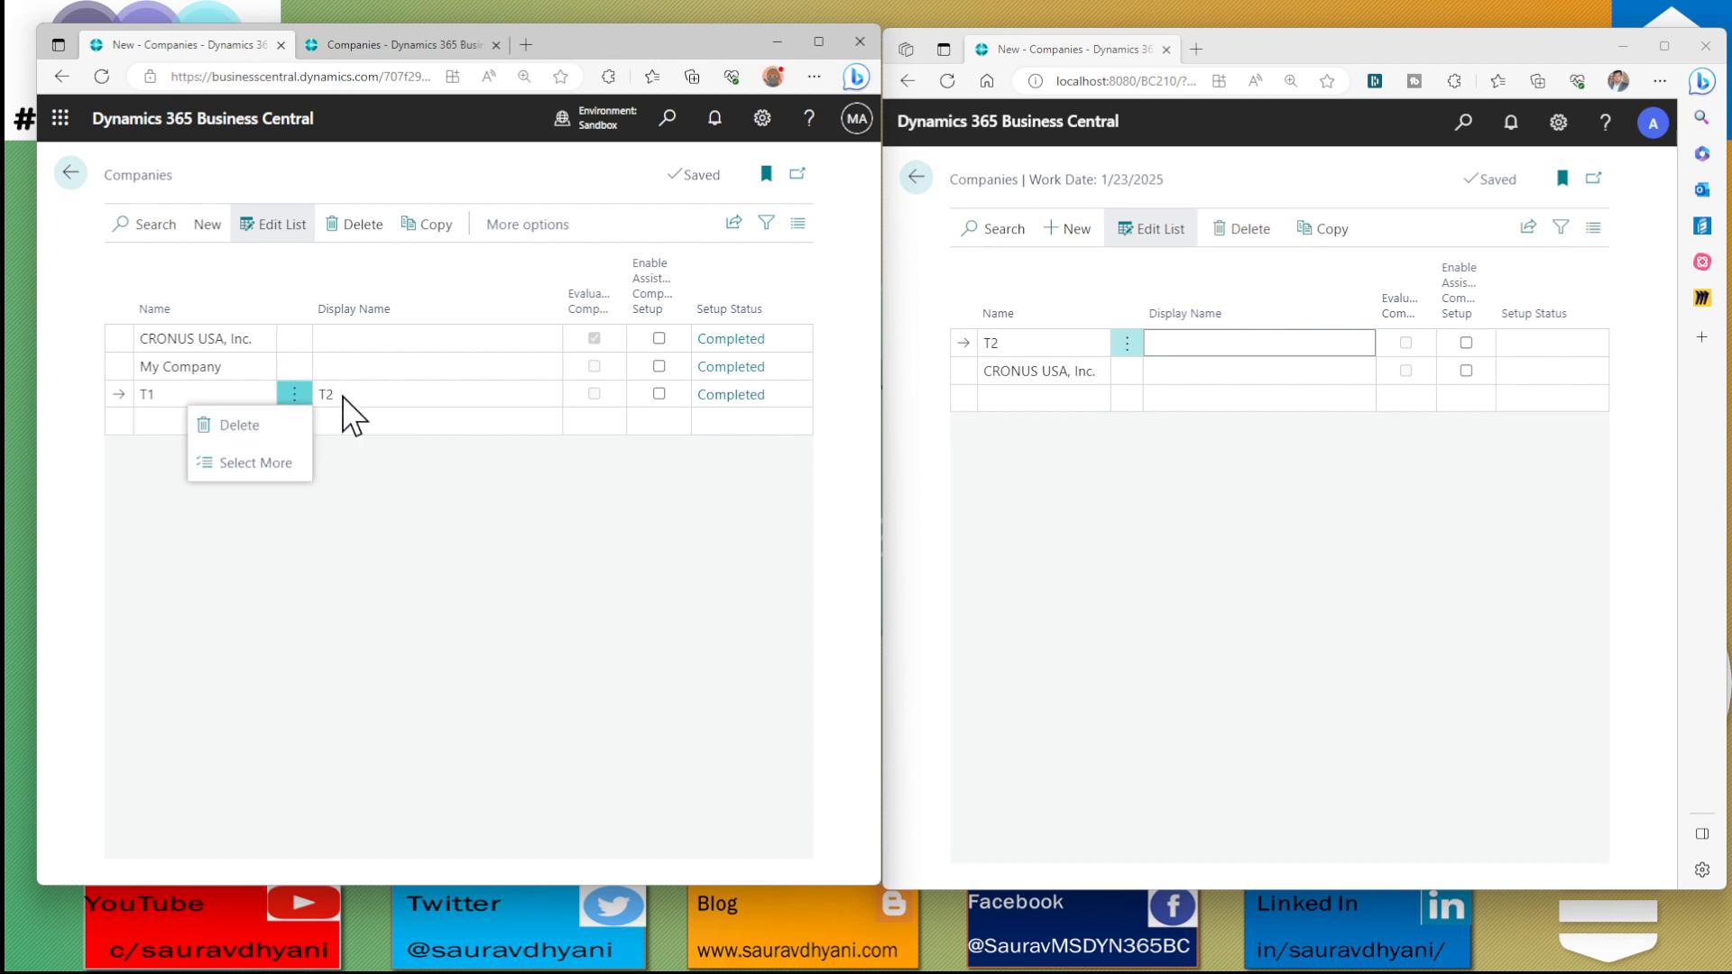
pyautogui.press('Escape')
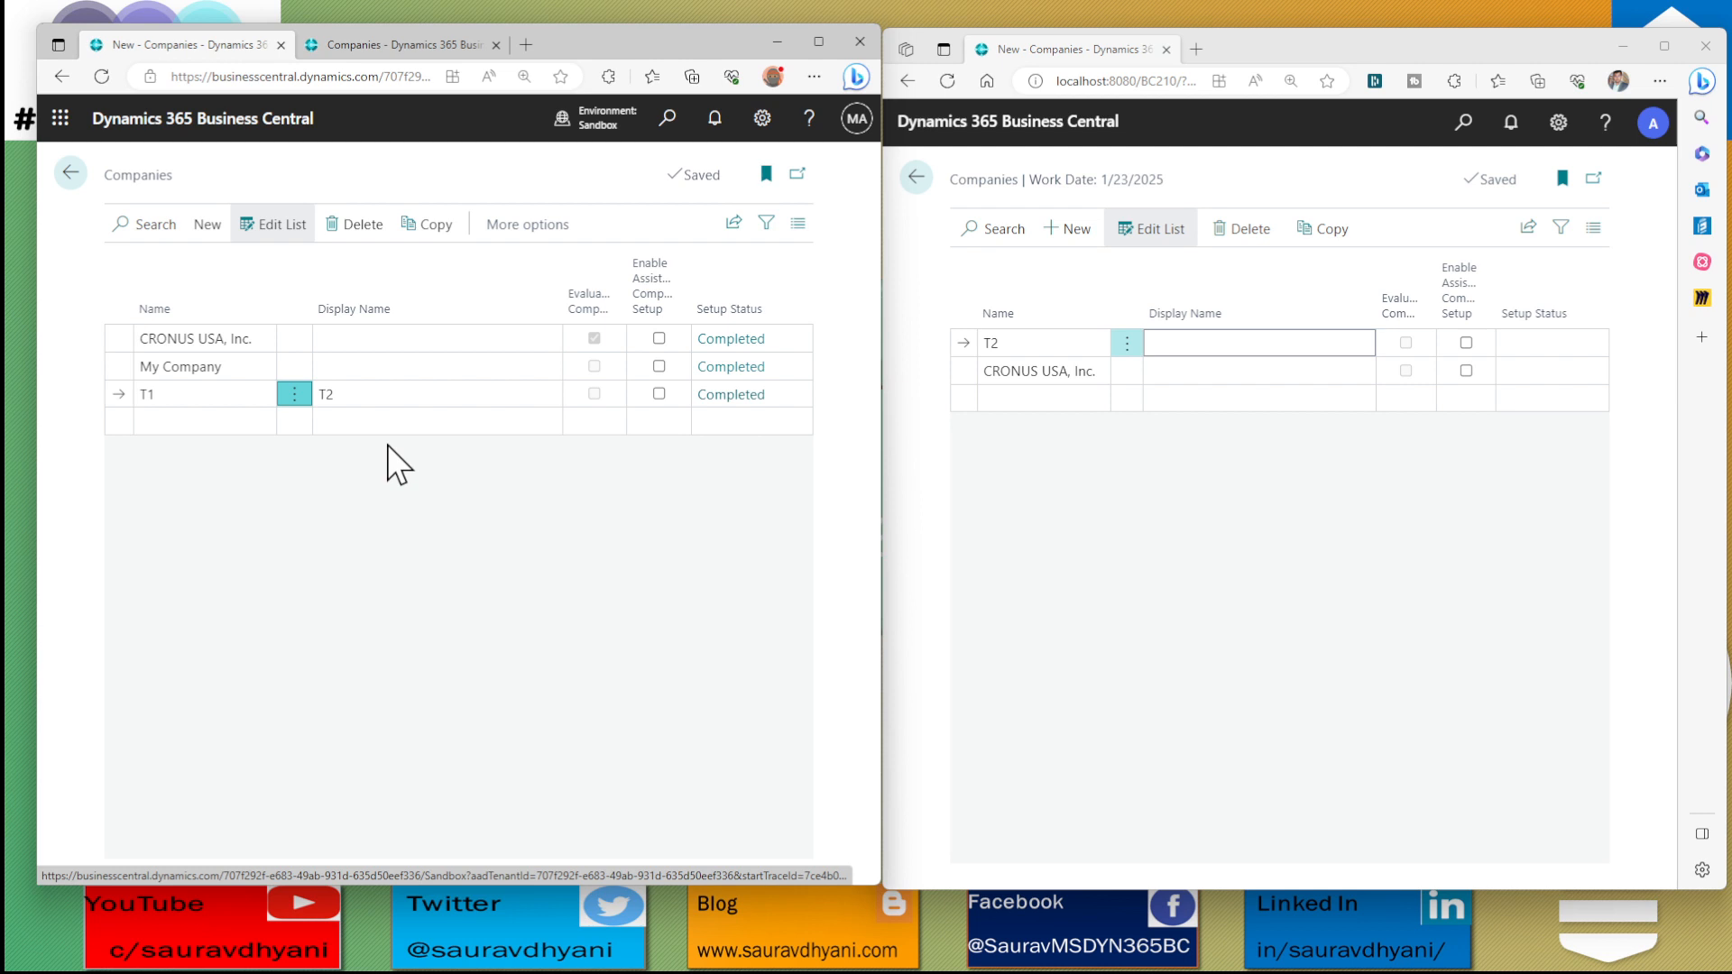
# Copy the sandbox company T1 to a new company named T2, acknowledging the notice about copying
pyautogui.click(440, 242)
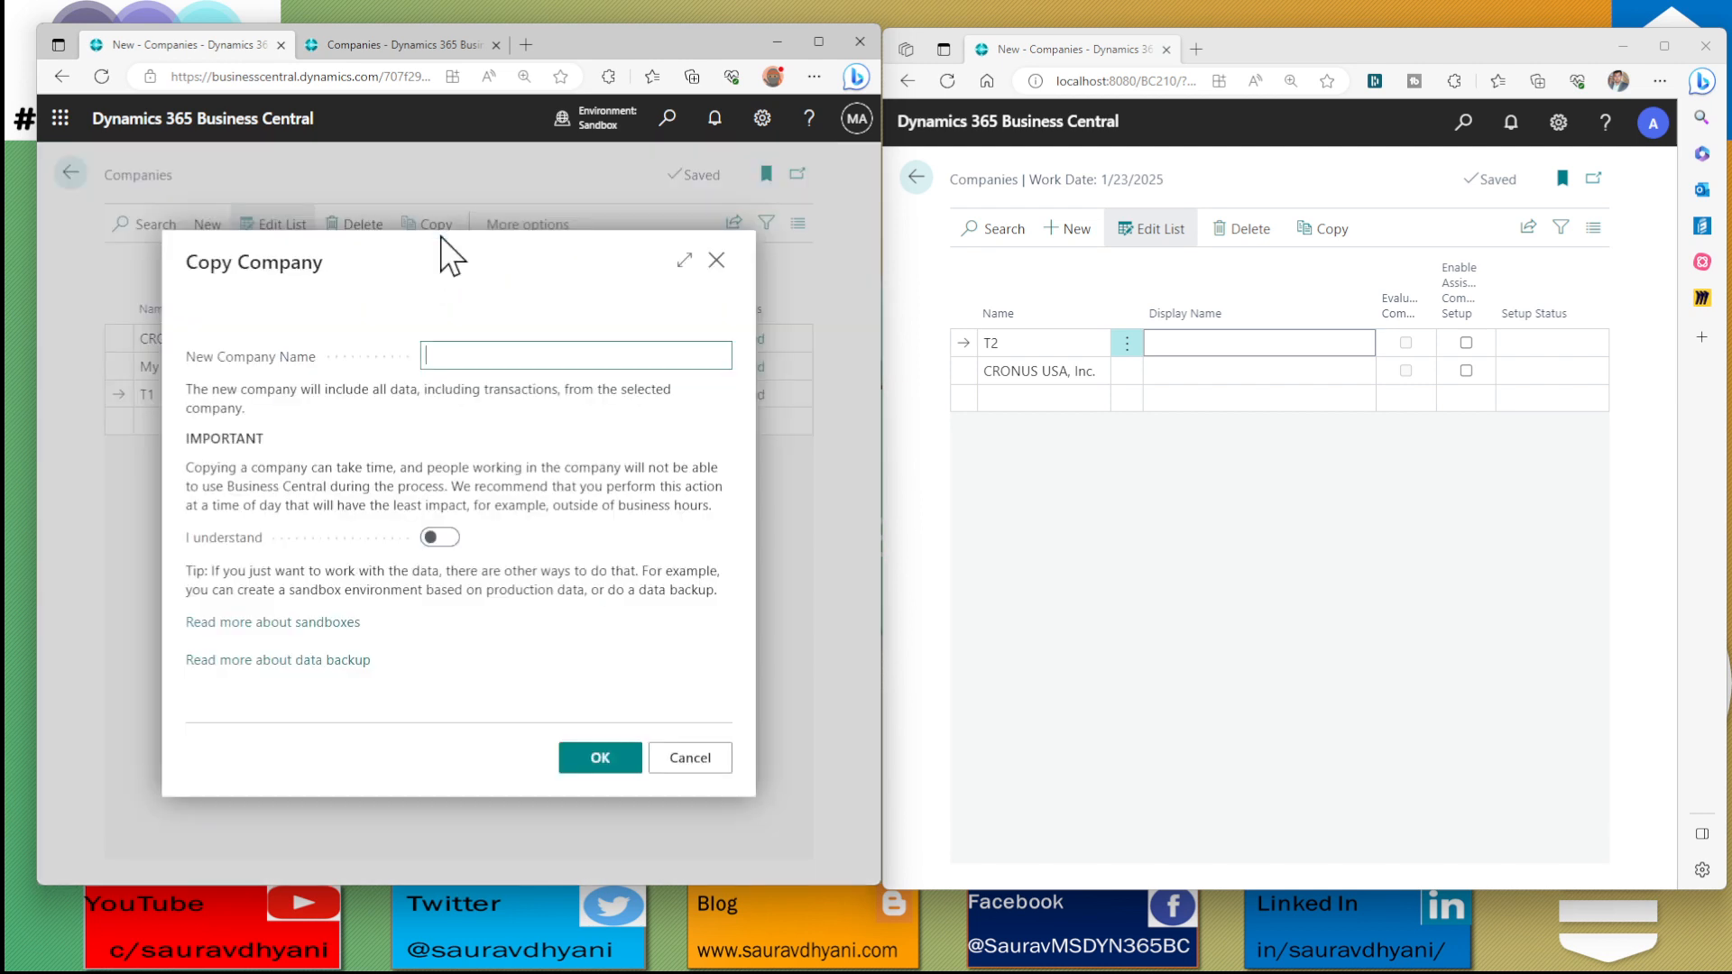
pyautogui.click(442, 538)
pyautogui.click(462, 354)
pyautogui.write('T2')
pyautogui.click(609, 765)
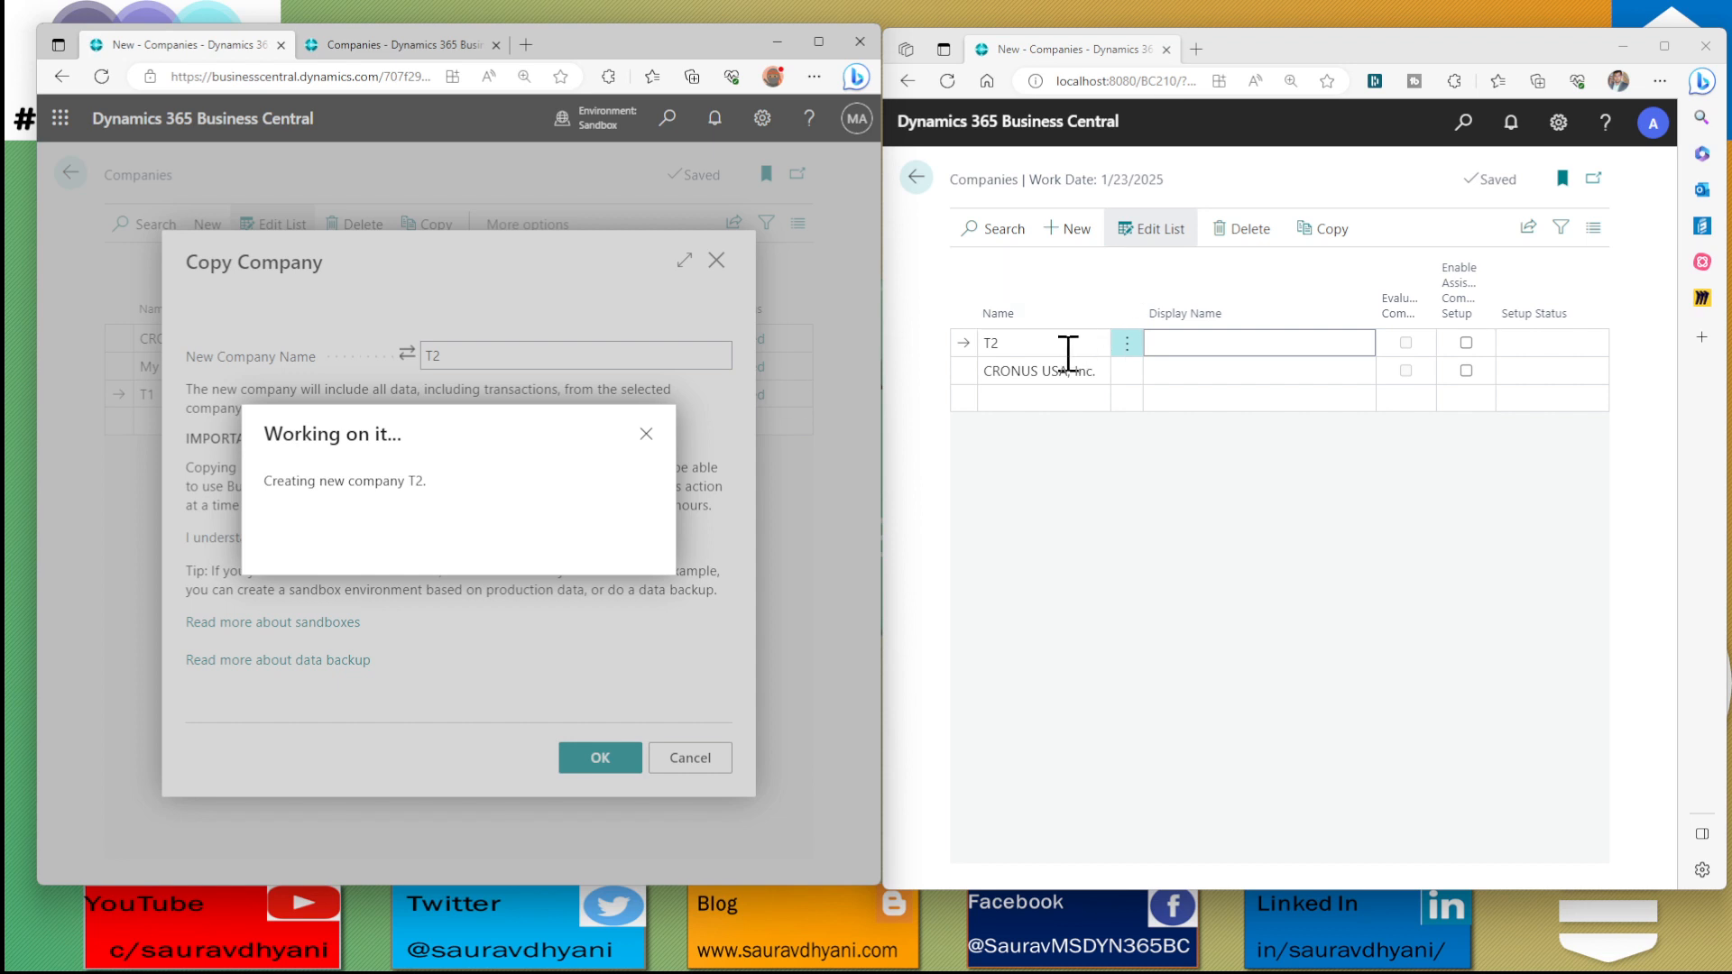
# Review the Copy Company options for the on-premises company T2 and cancel without copying
pyautogui.click(999, 343)
pyautogui.click(1327, 230)
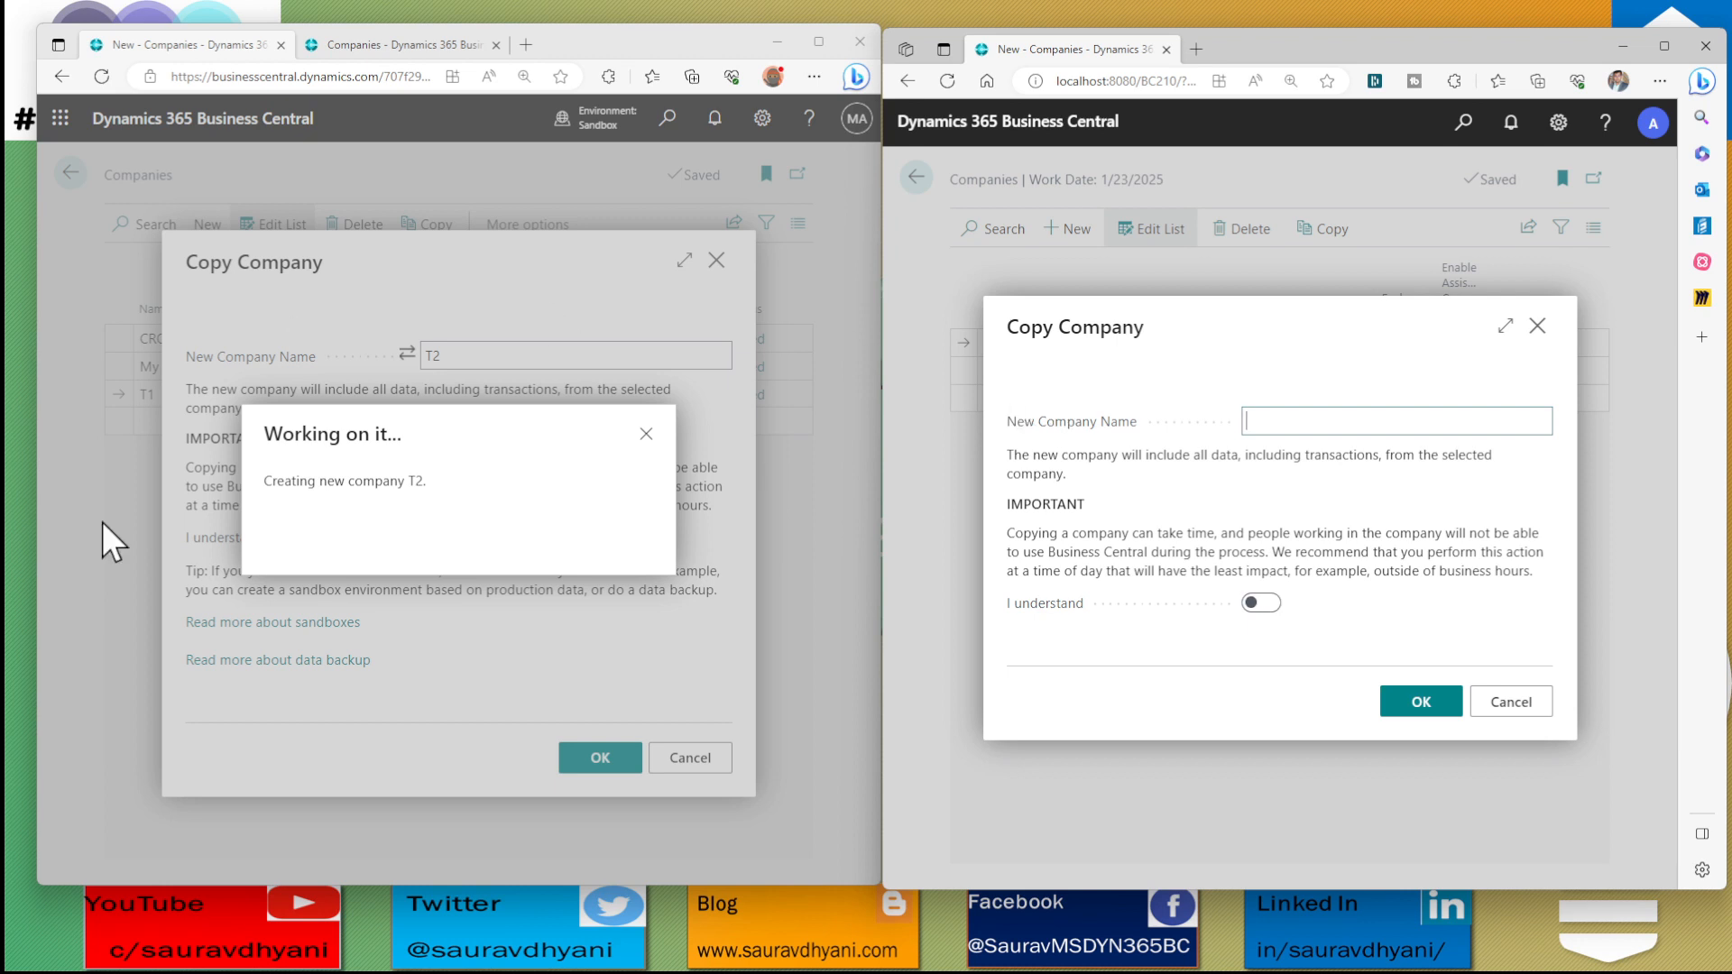
pyautogui.click(1515, 702)
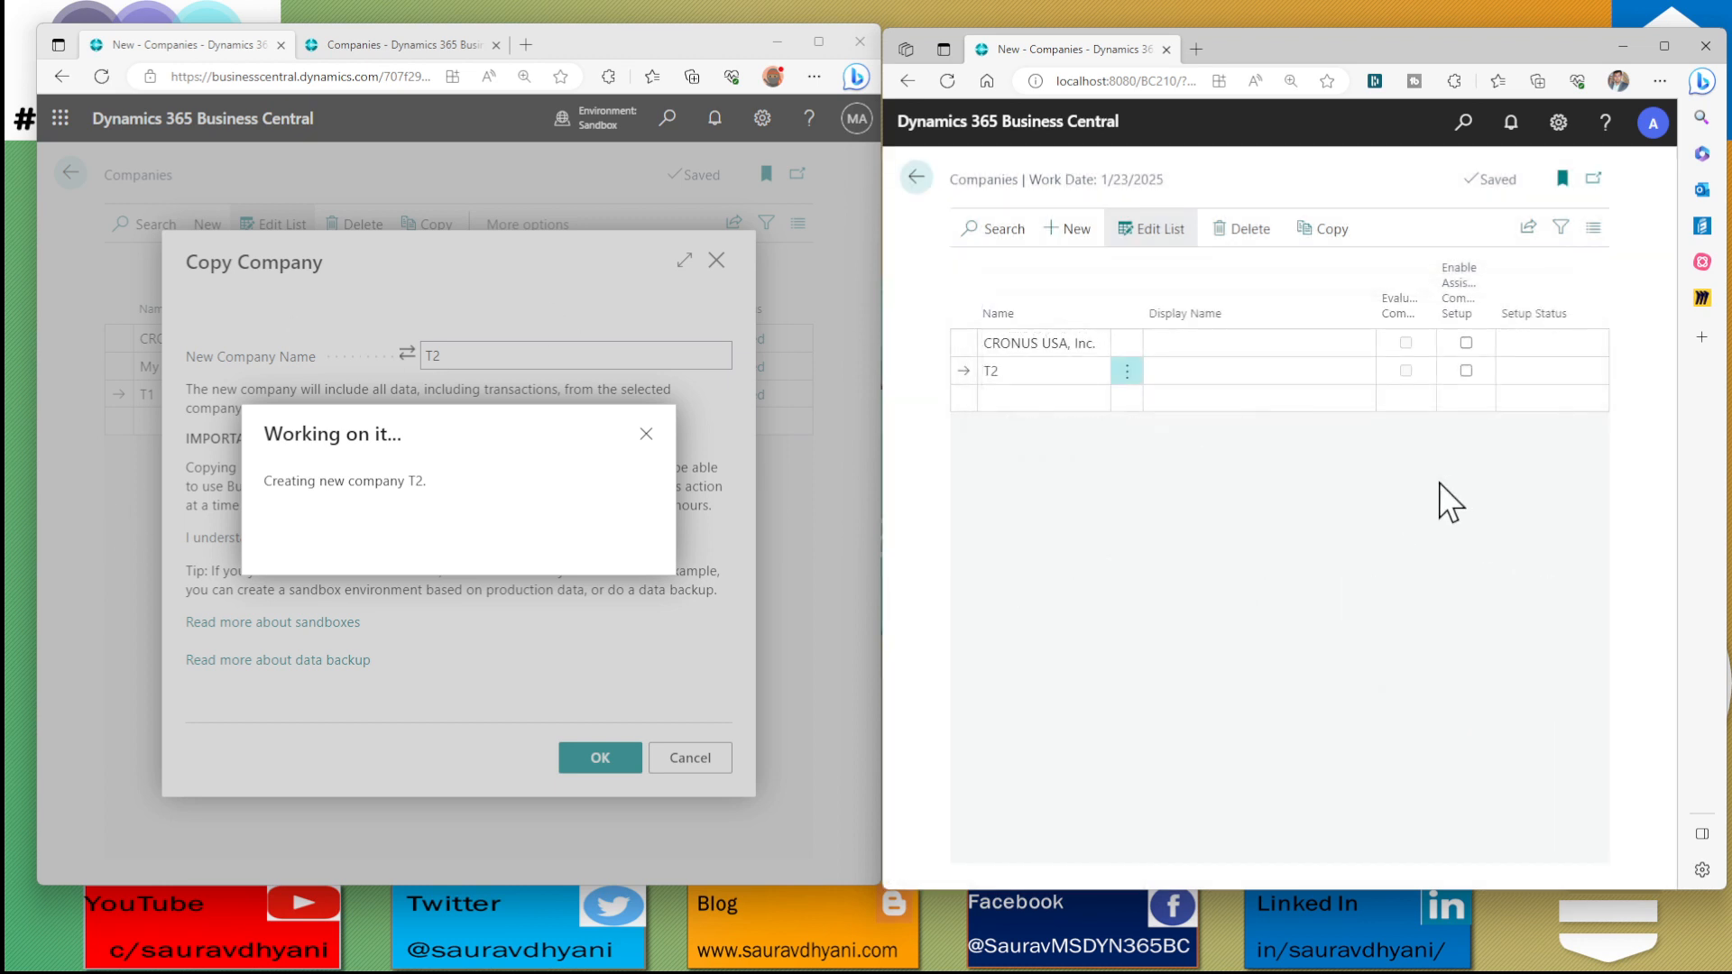